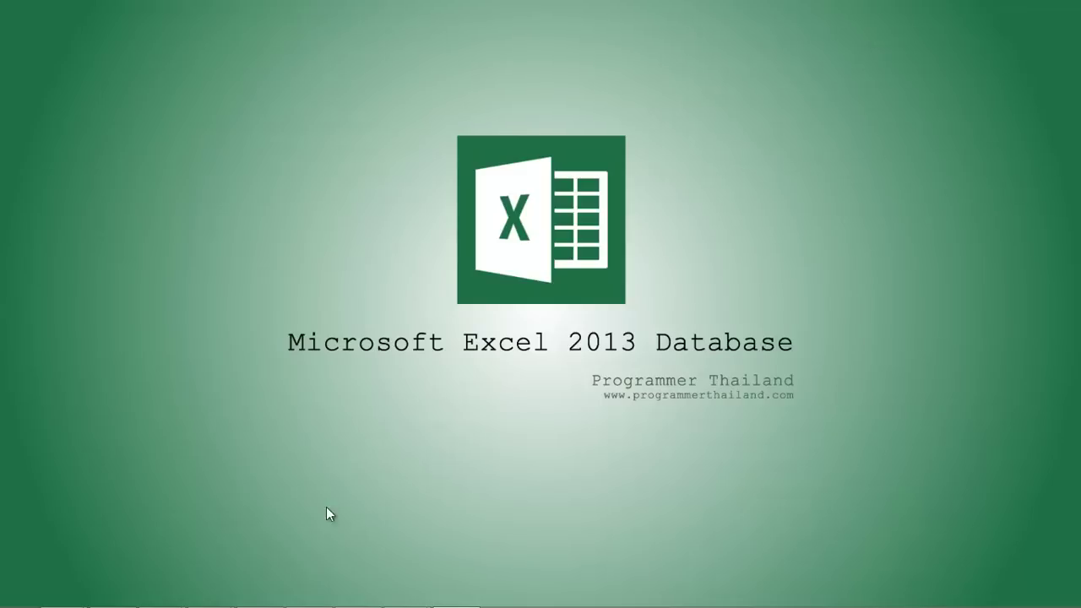
Switch from the title image to the Excel workbook with the Database sheet's record table
click(256, 589)
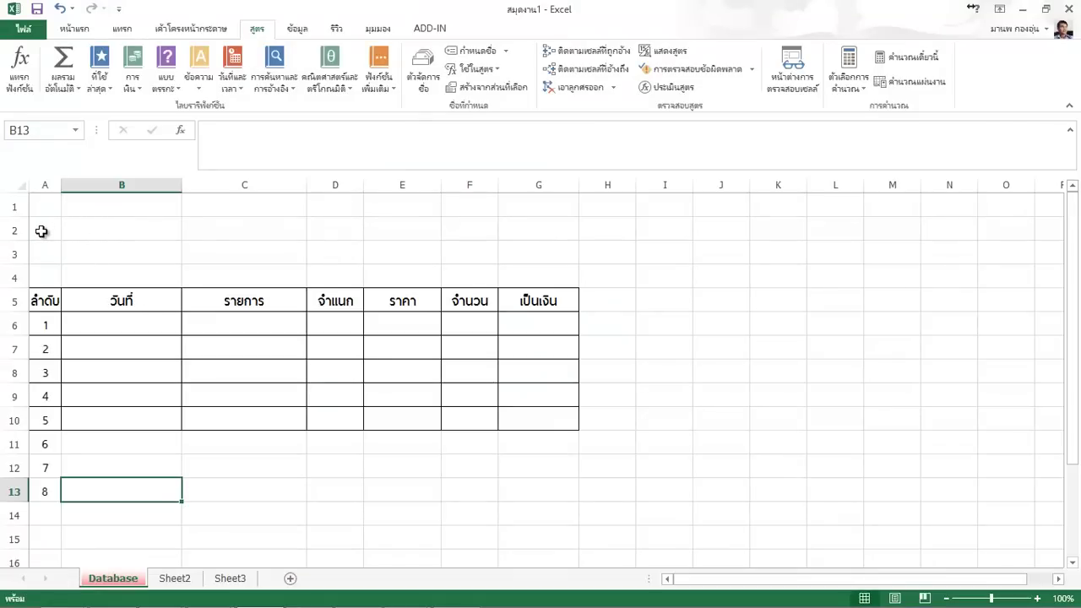
Apply All Borders to cells A2:G2 on the Home tab, then reselect A2:G2
drag(41, 231, 540, 230)
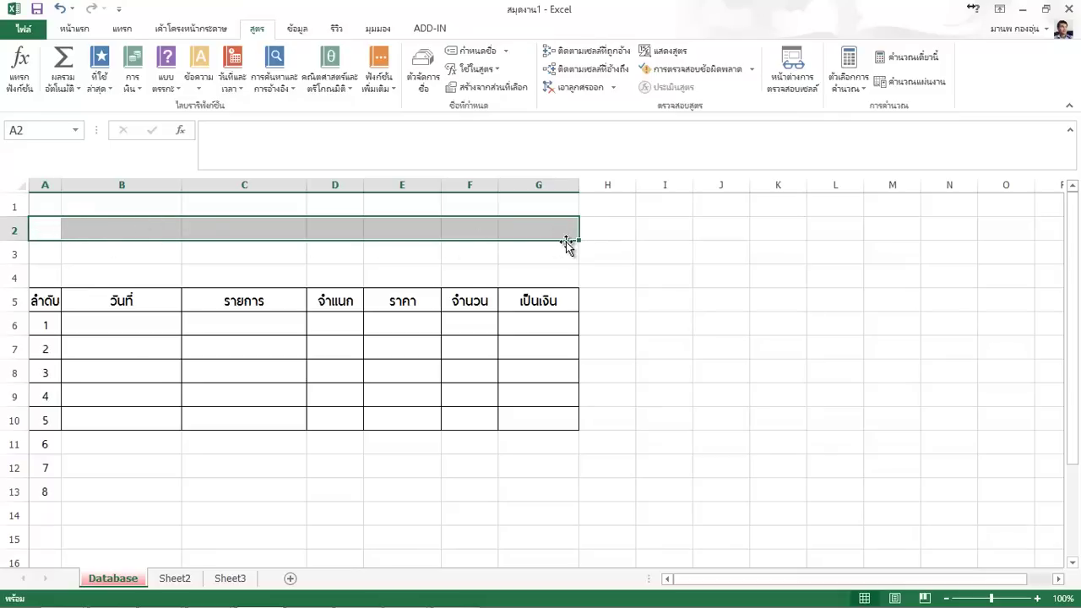
click(71, 9)
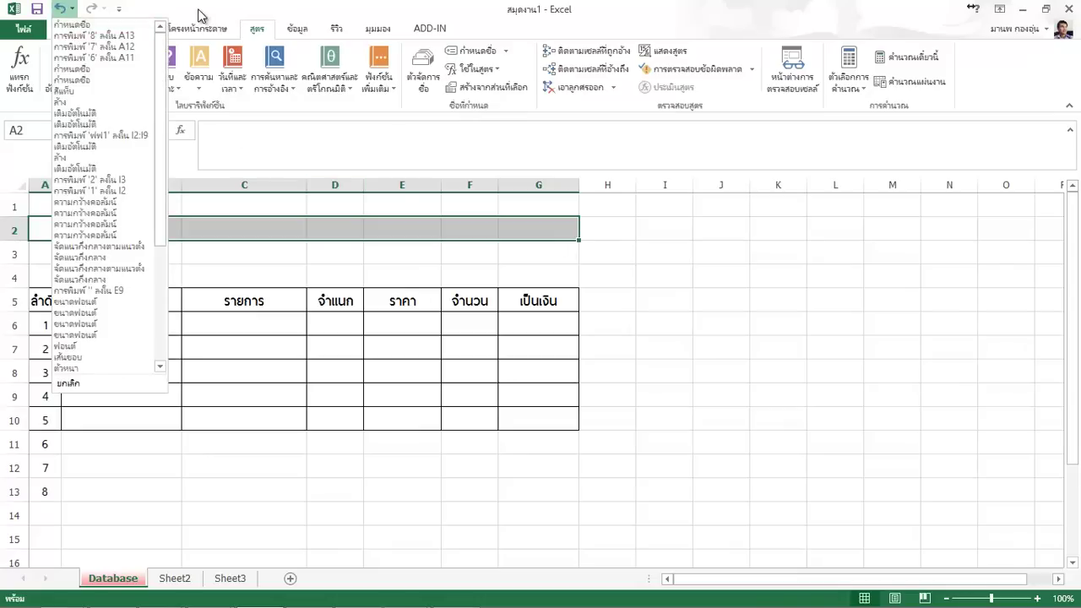
click(199, 15)
click(75, 29)
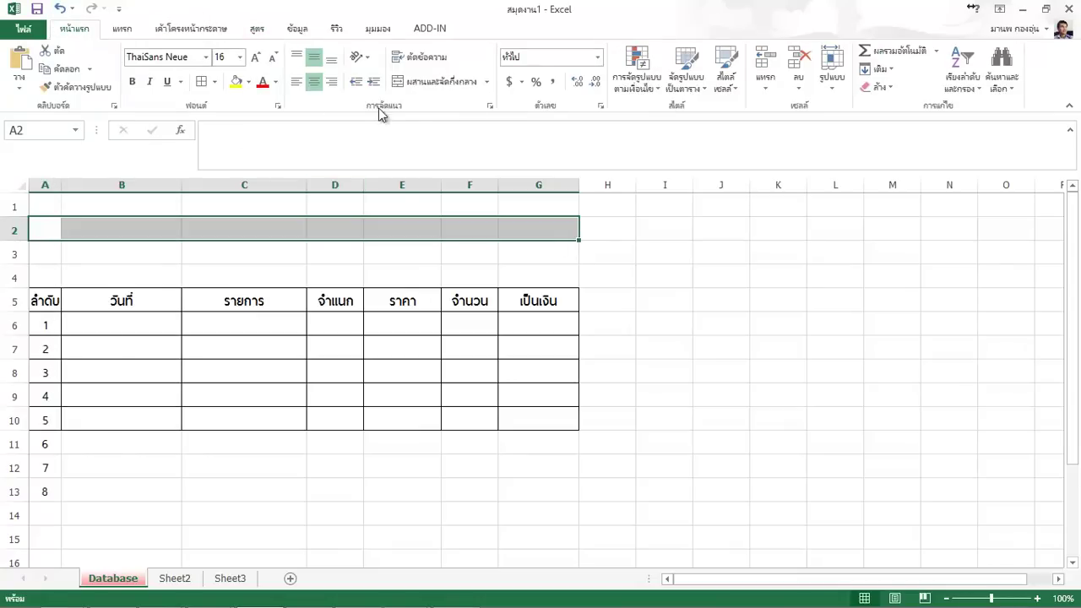
click(203, 86)
click(655, 286)
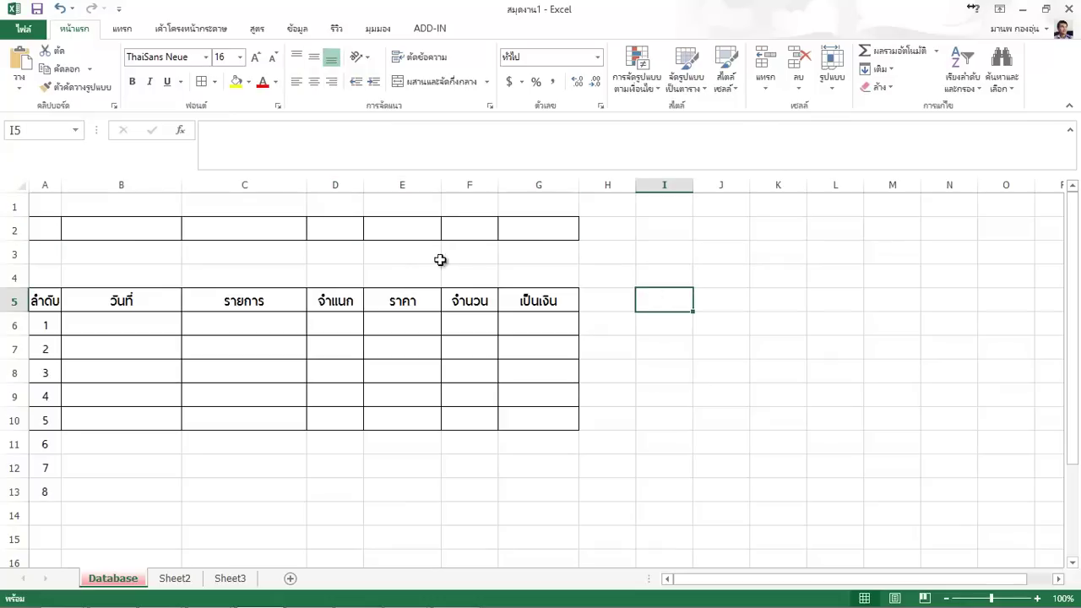
drag(50, 228, 518, 226)
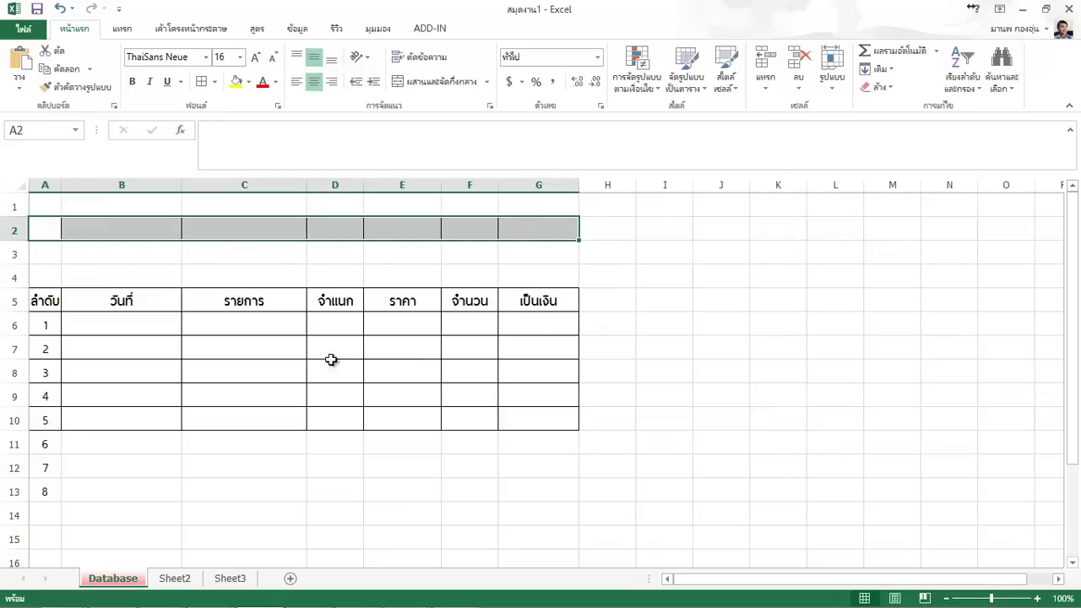
Name the selected range A2:G2 'MasterRecord' in the Name Box
click(54, 132)
text(Mas)
text(ter)
key(BackSpace)
text(Rec)
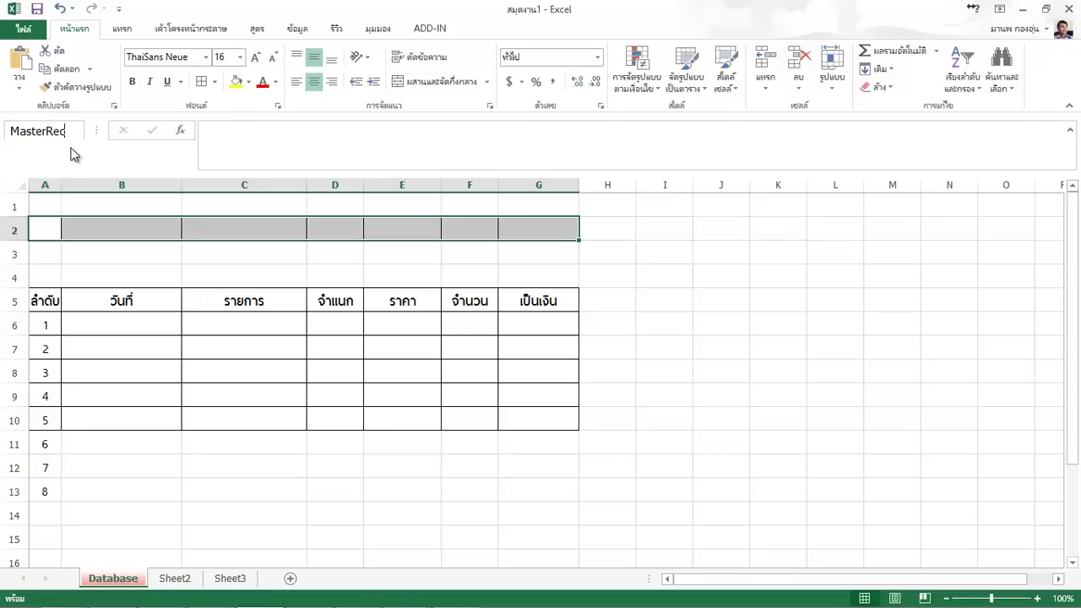
text(ord)
key(Return)
Verify the name by picking MasterRecord from the Name Box list to reselect A2:G2
click(71, 131)
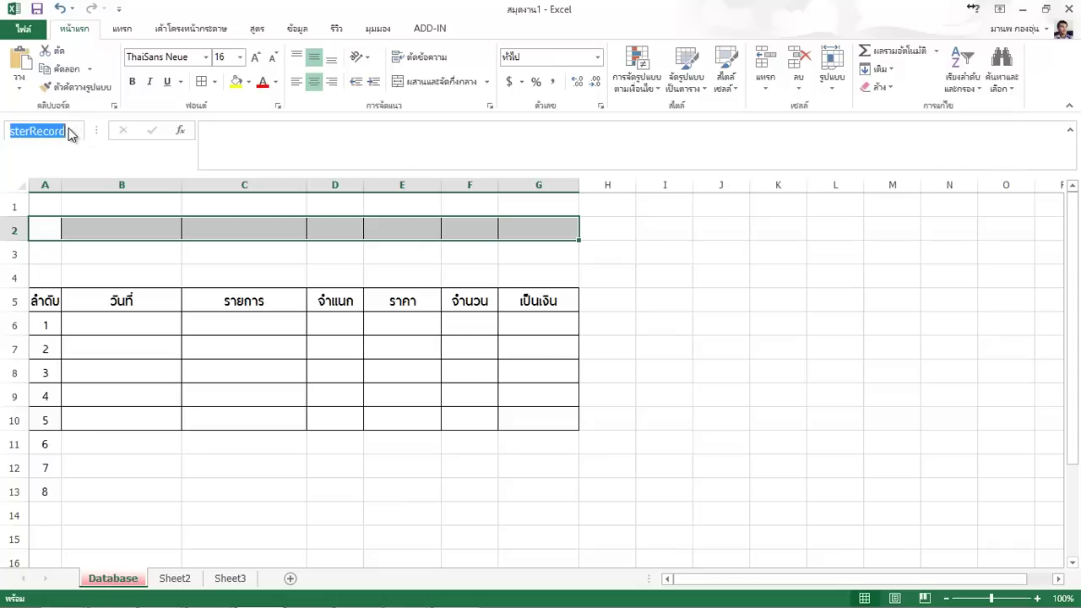
click(76, 131)
click(43, 151)
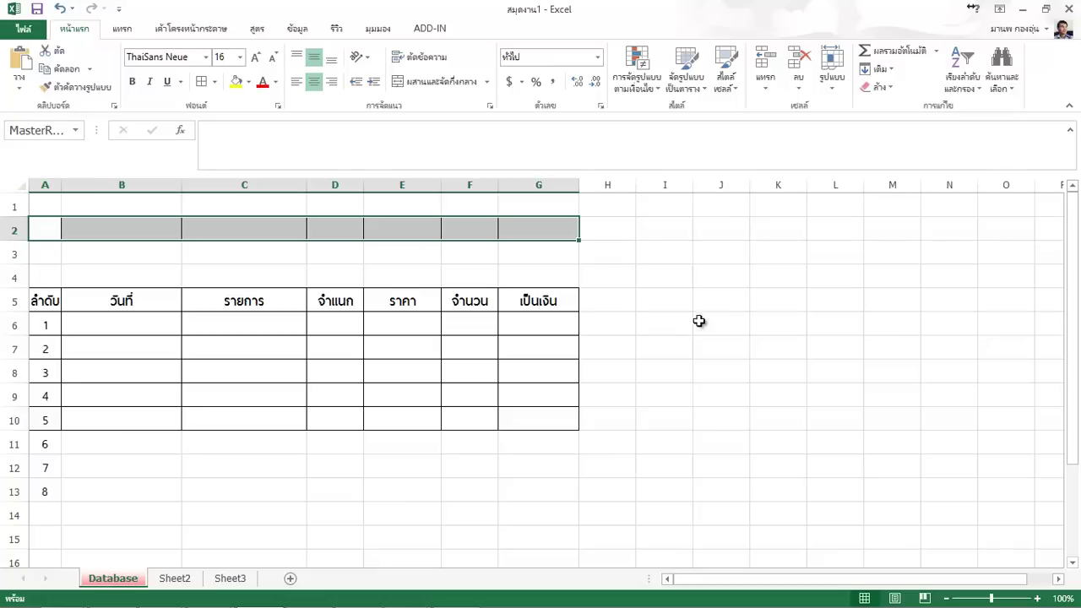
click(694, 322)
click(721, 253)
click(75, 130)
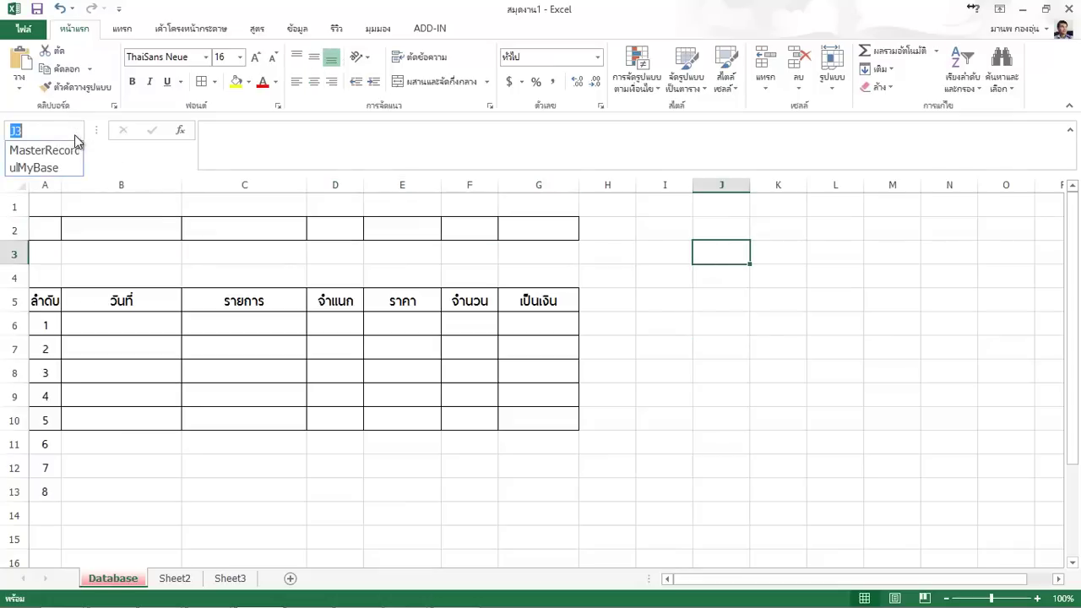
click(76, 151)
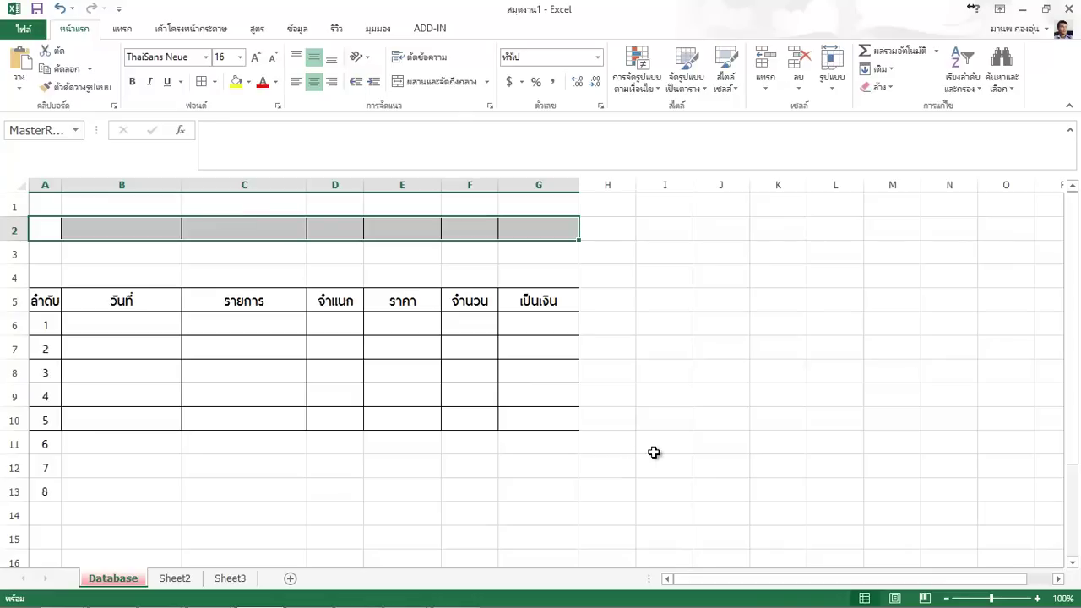
Enter the running-number formula =A1+1 in cell A2
click(485, 490)
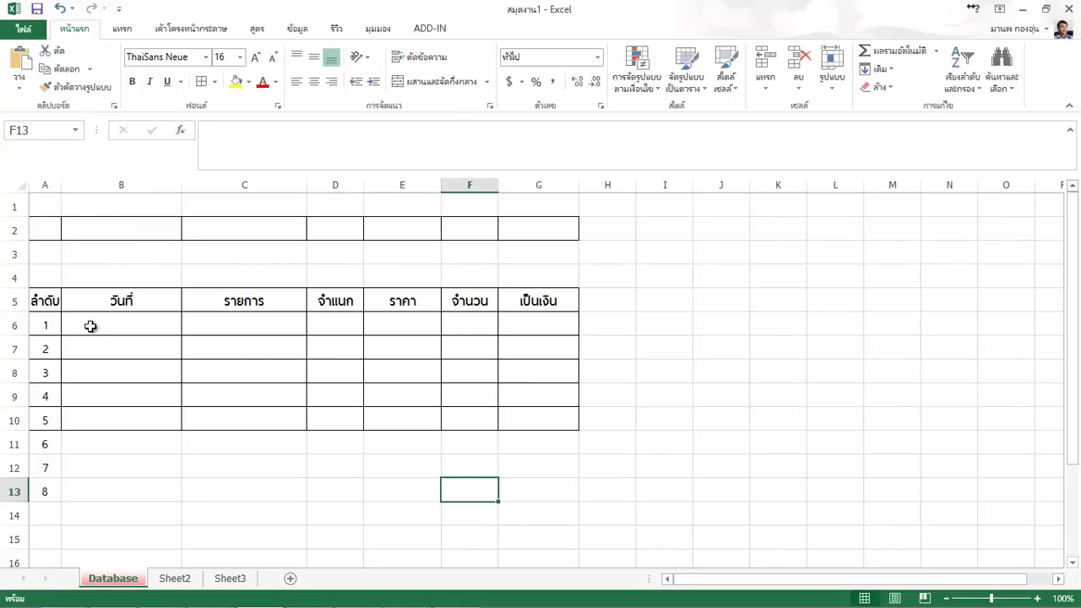
click(48, 227)
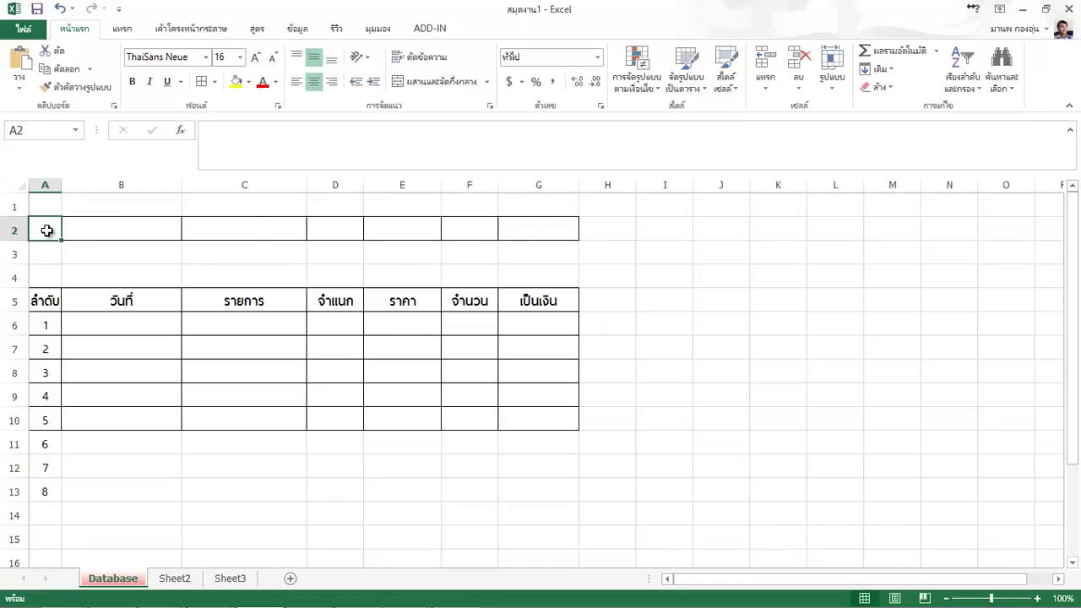
text(=)
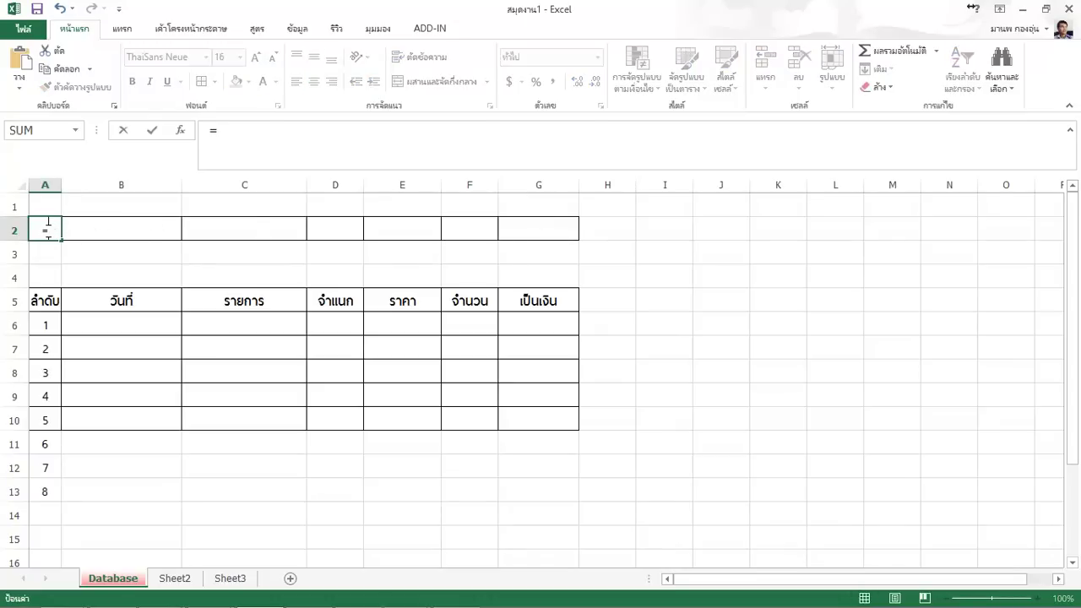
click(44, 205)
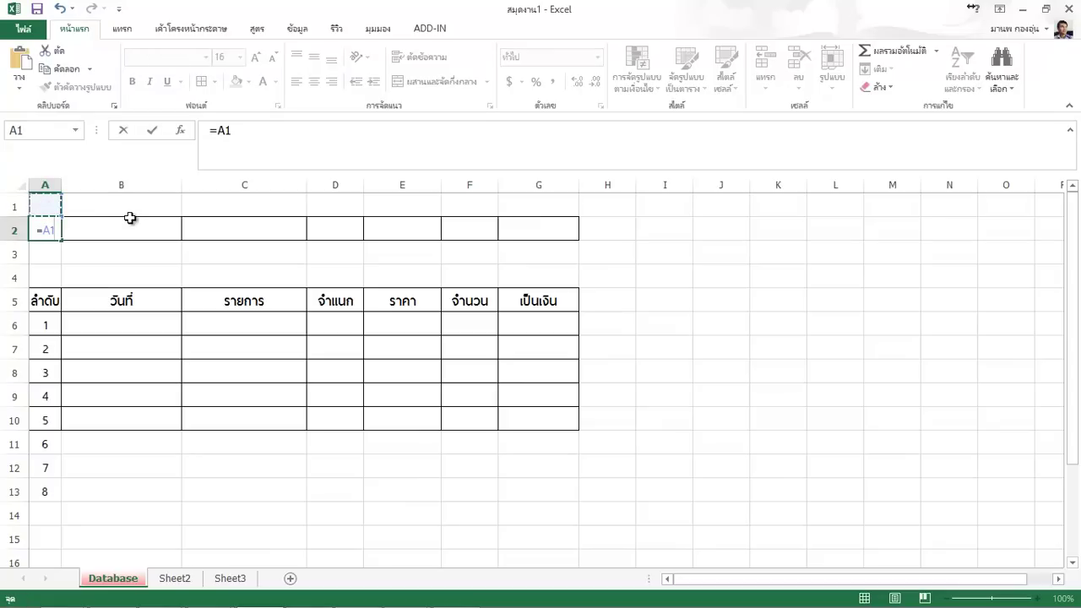
text(+1)
key(Return)
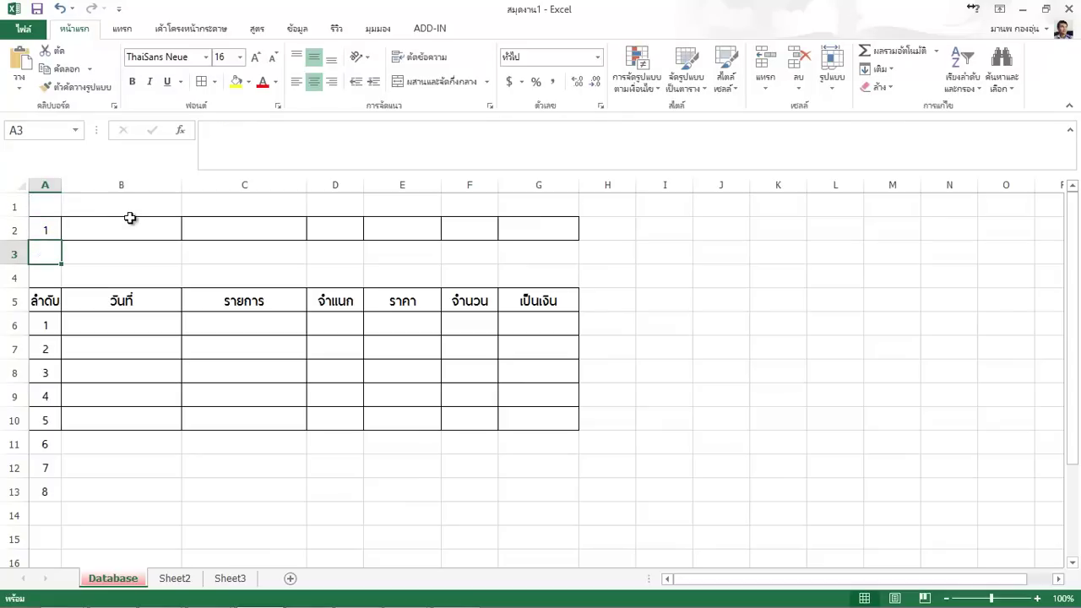
click(50, 230)
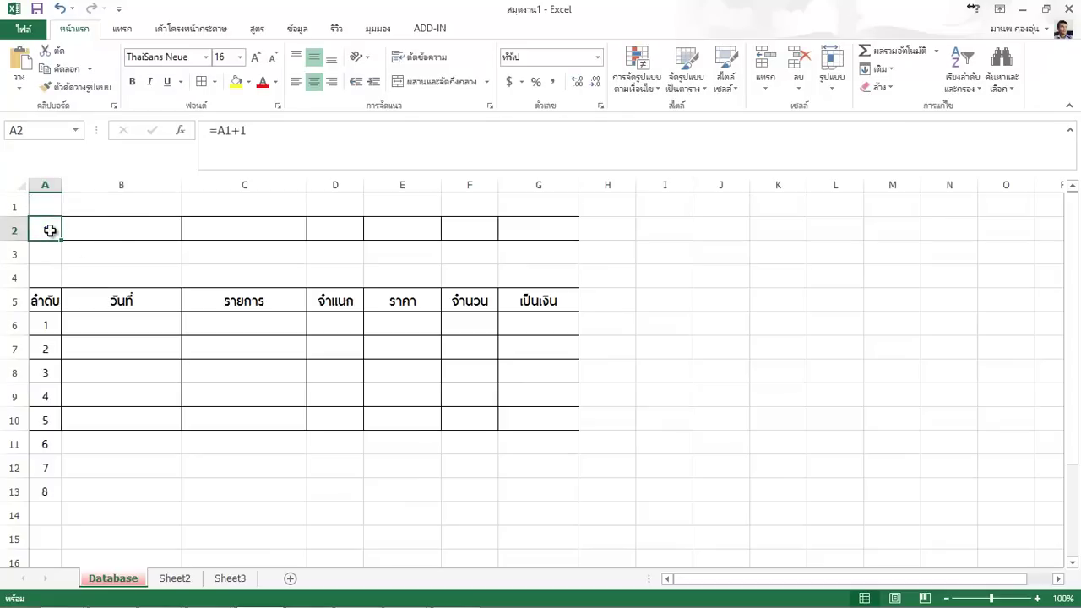
Enter =TODAY() in B2, fixing the #NAME? error, so it shows 6/15/2014
click(121, 235)
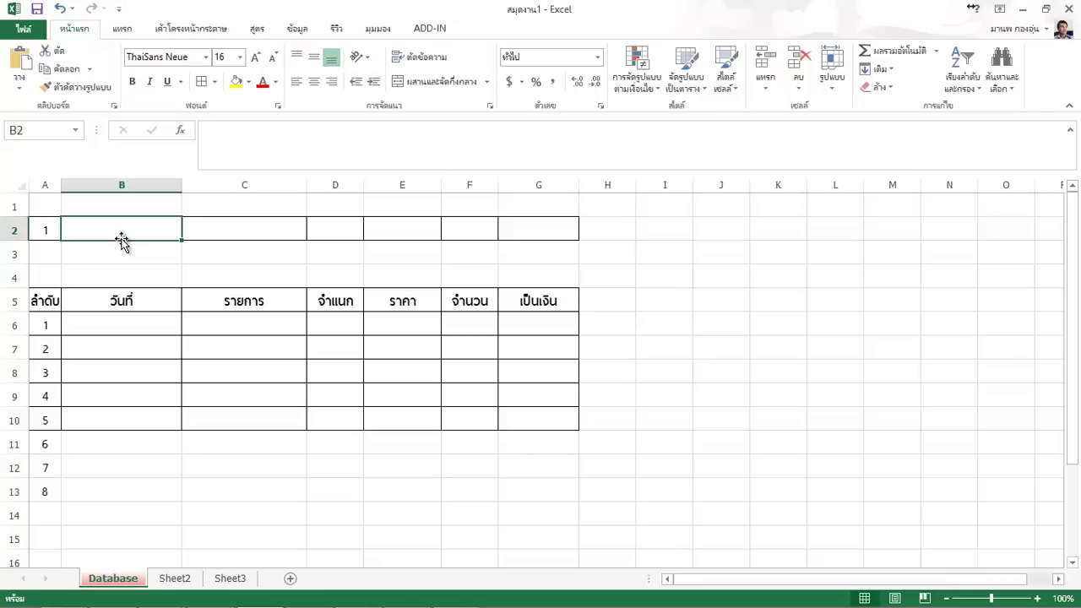
text(=)
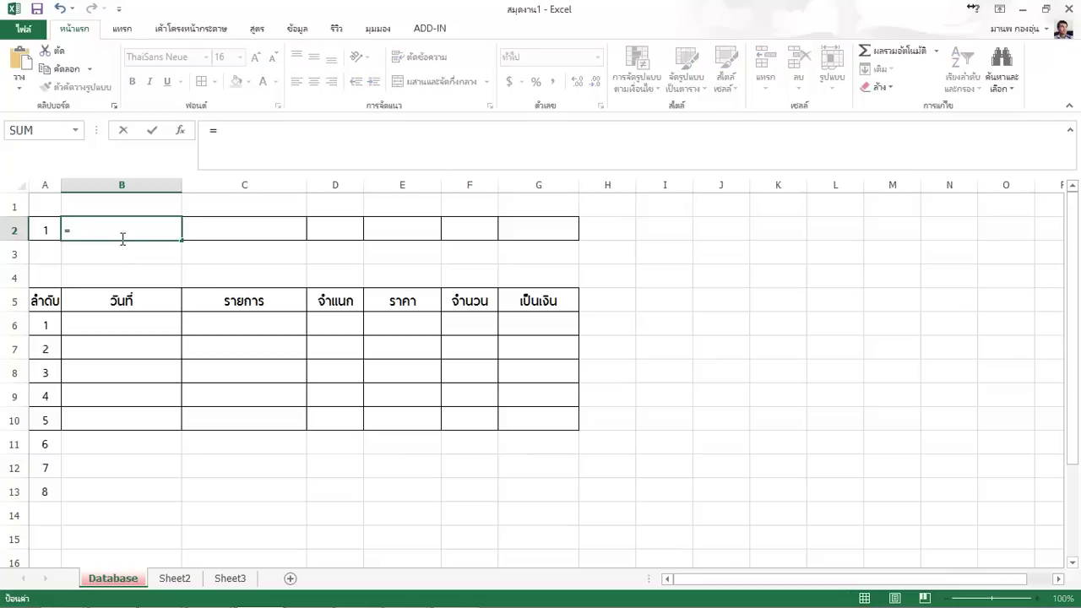
text(tod)
key(Return)
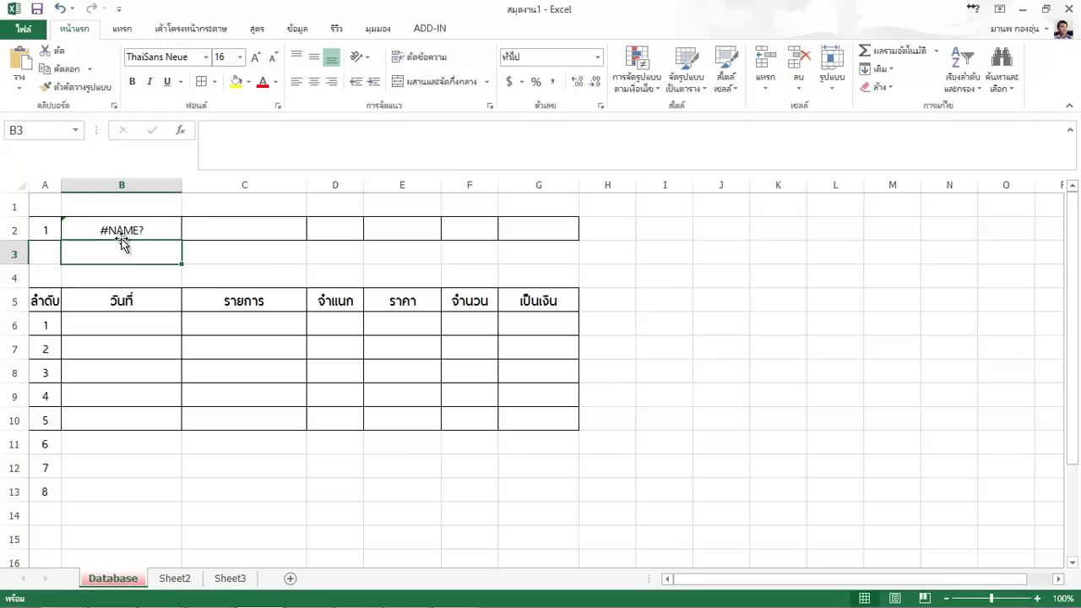
click(125, 230)
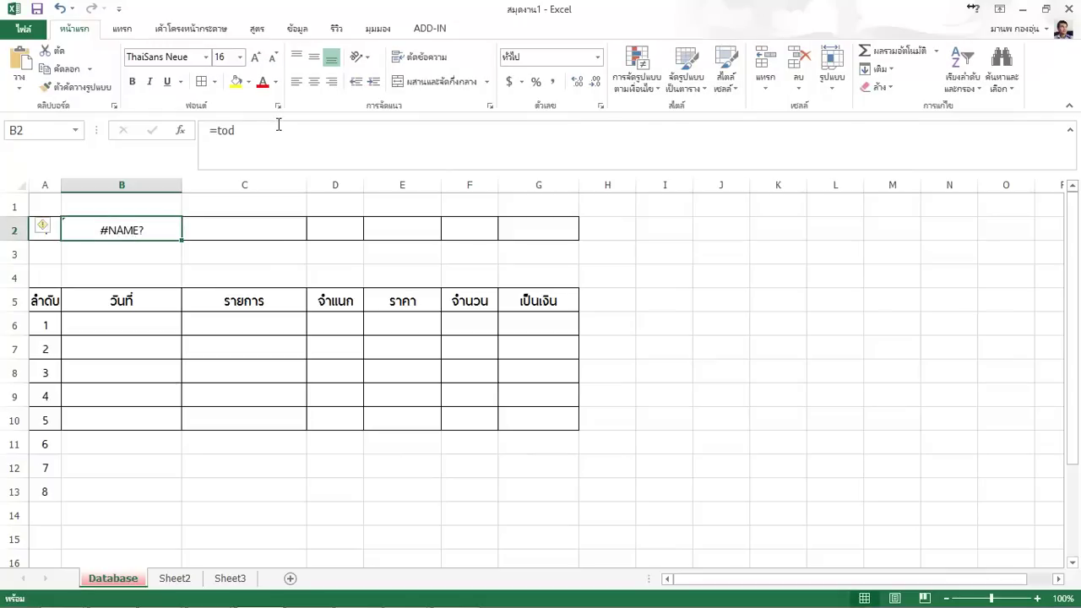
click(259, 134)
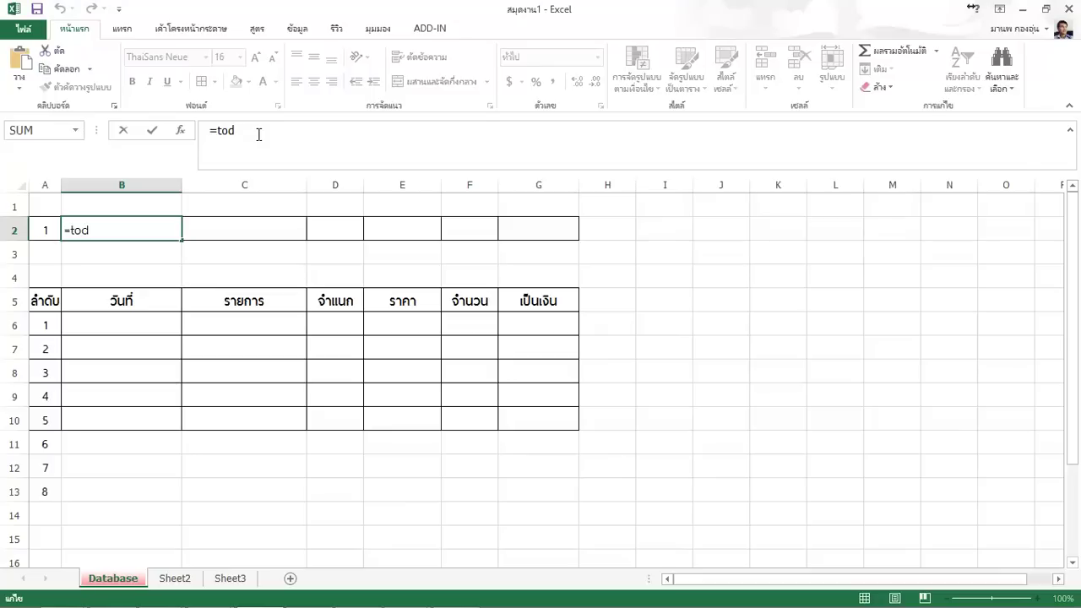
text(a)
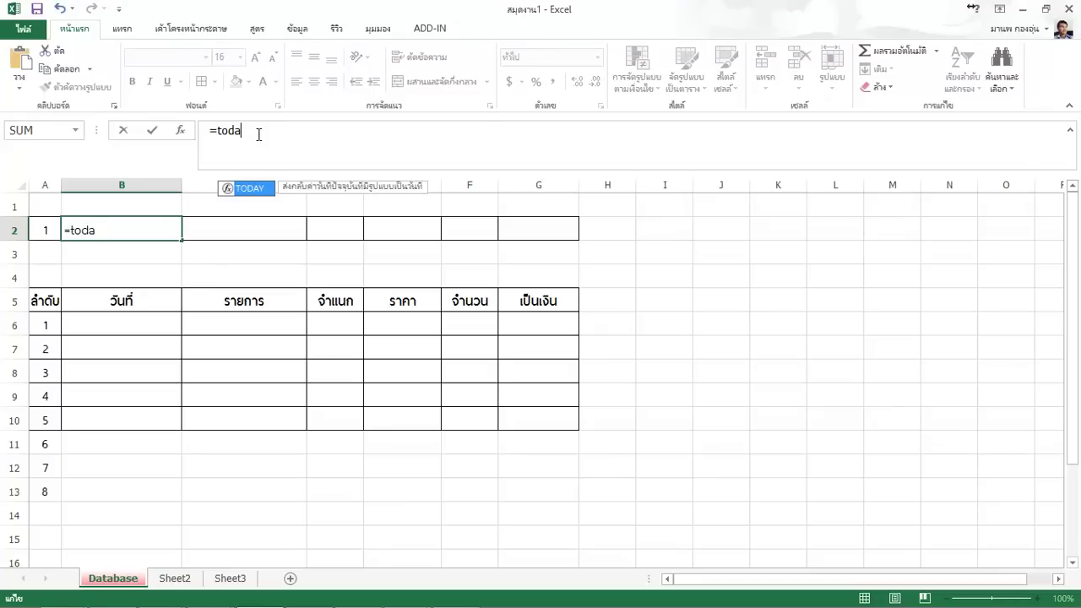
double_click(265, 189)
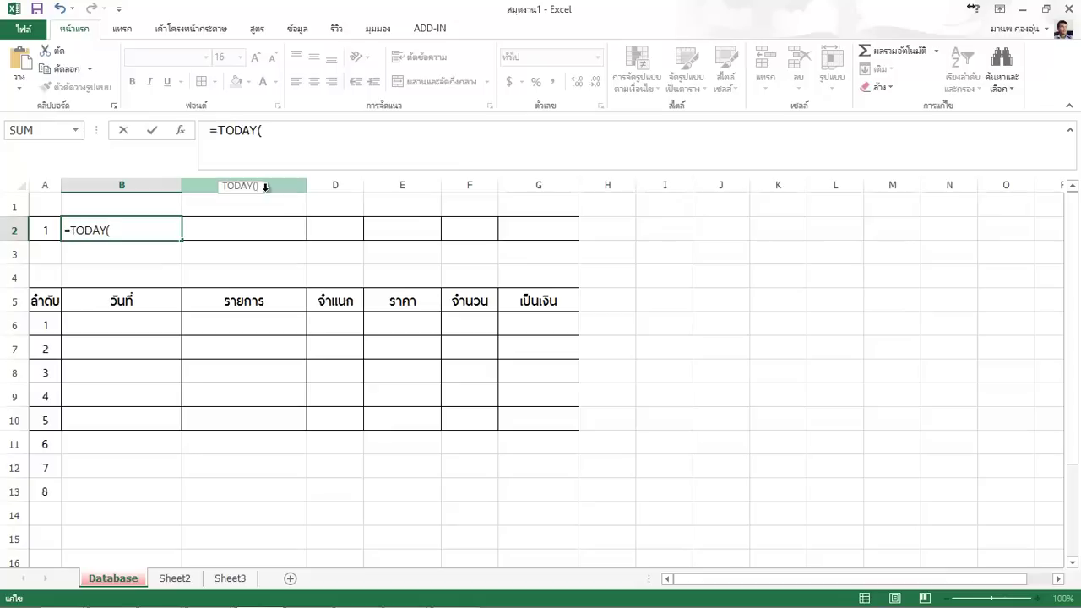
text())
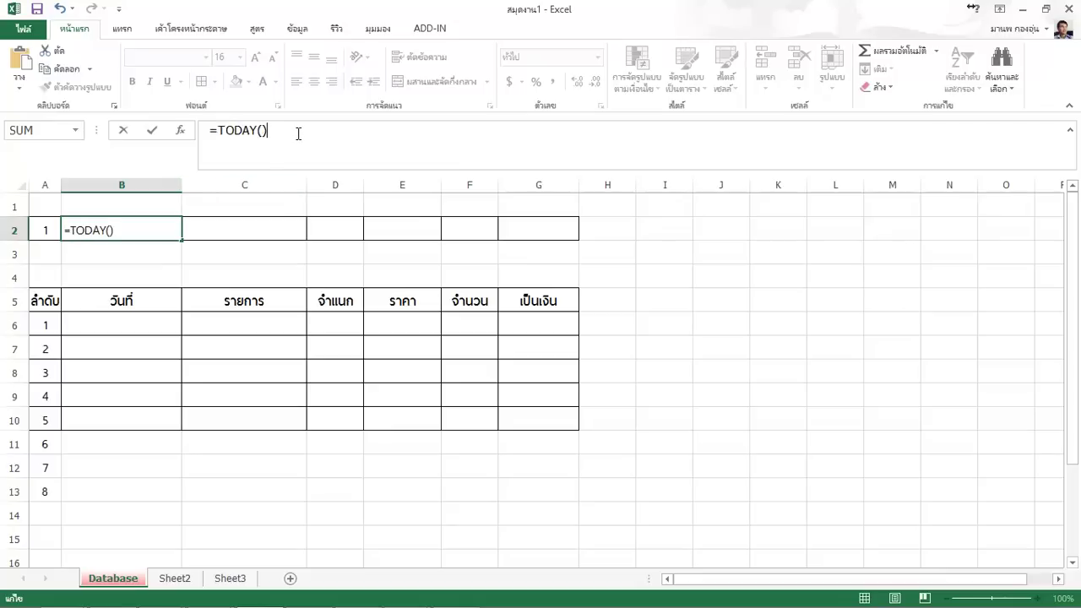
key(Return)
click(126, 230)
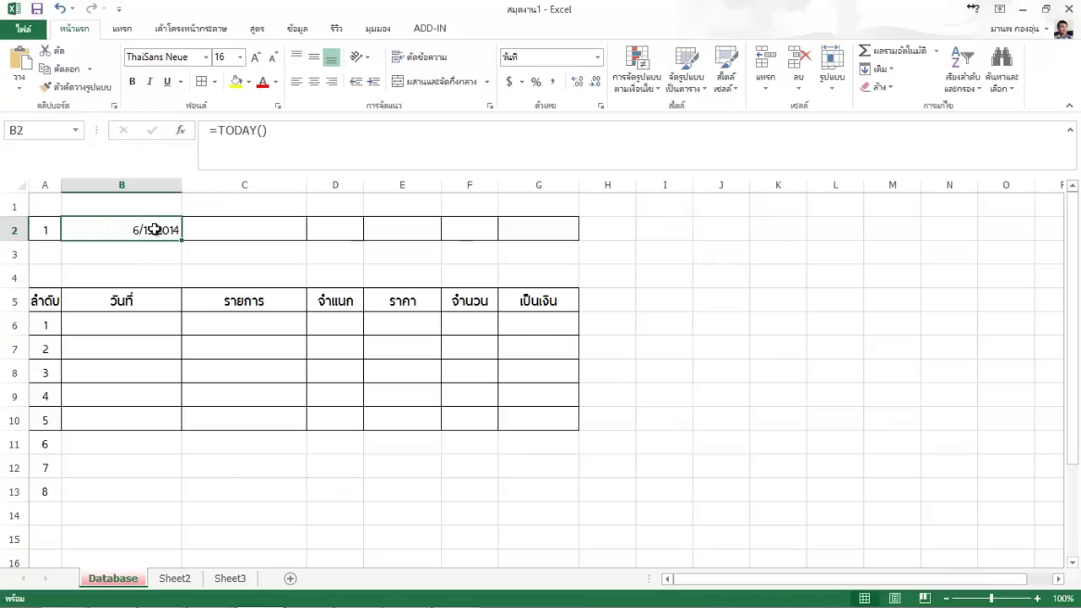
Check B2's TODAY formula, then open Format Cells for B2 from its right-click menu
right_click(157, 232)
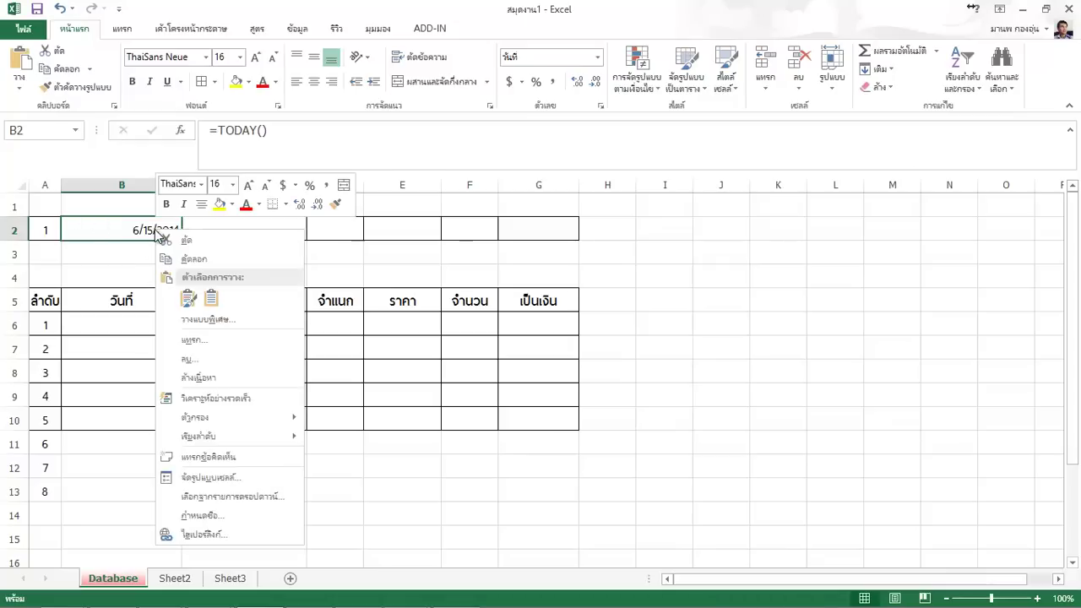
click(115, 462)
click(131, 320)
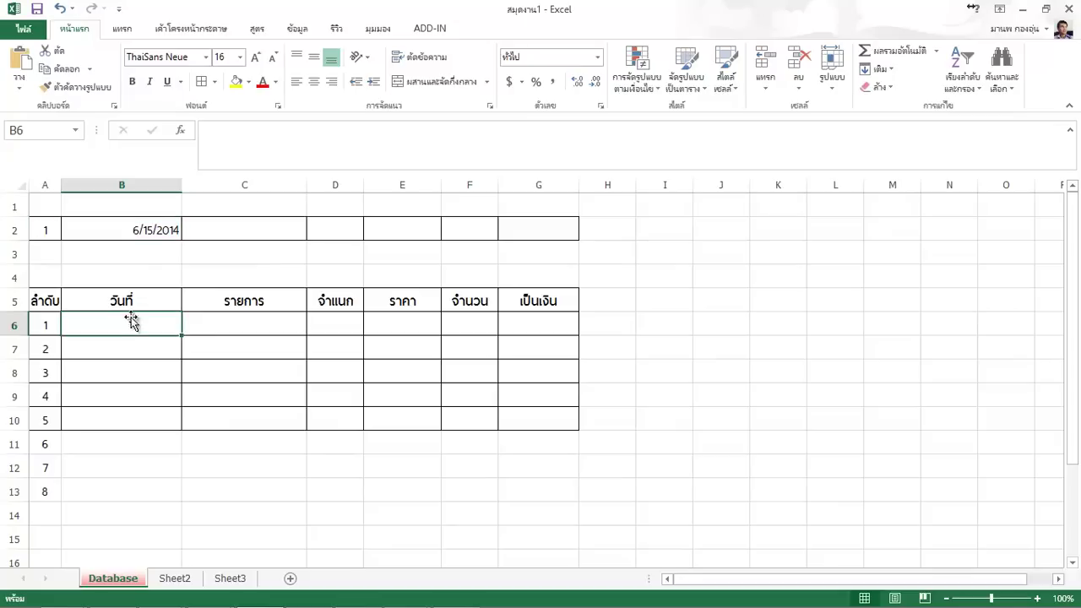
click(145, 230)
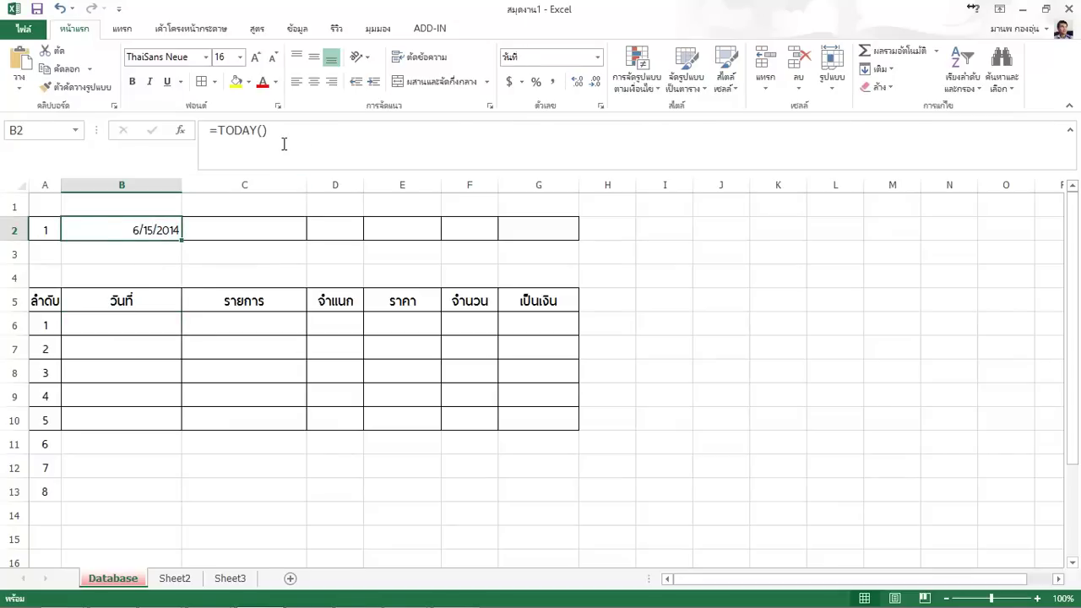
click(147, 323)
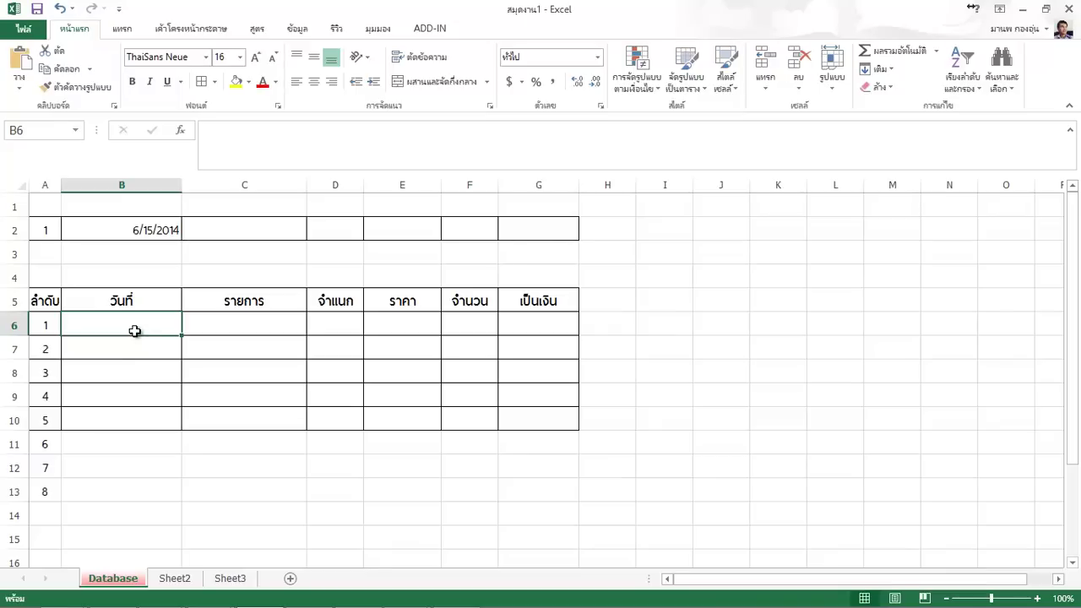
click(140, 349)
click(143, 328)
click(151, 231)
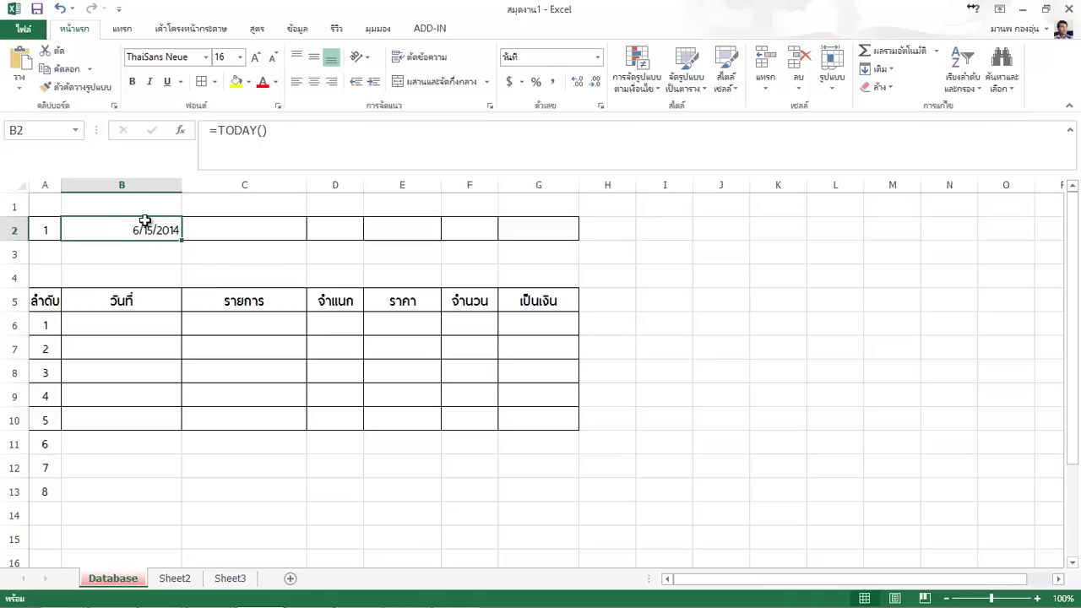
right_click(146, 229)
mouse_move(220, 417)
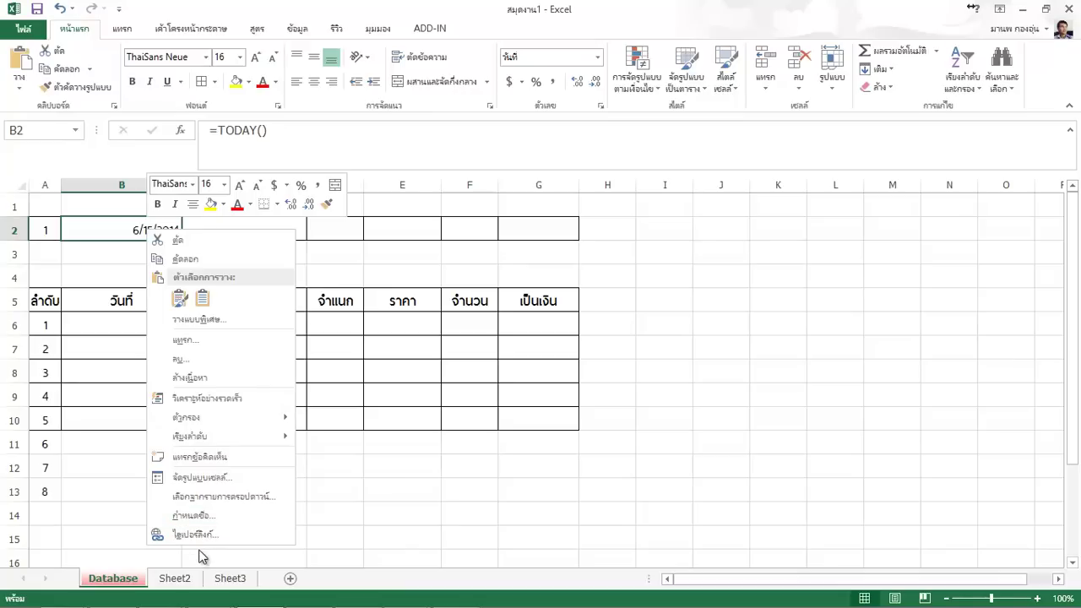
click(205, 478)
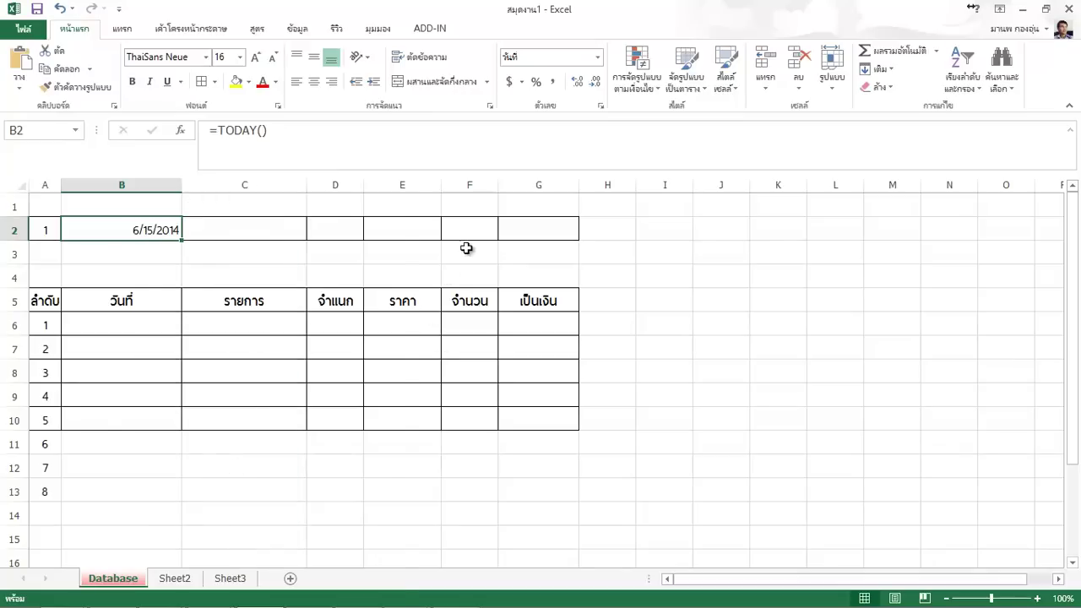
Set B2's Date format to Thai locale, '14 มีนาคม 2555' style, showing 15 มิถุนายน 2557
drag(310, 222, 851, 68)
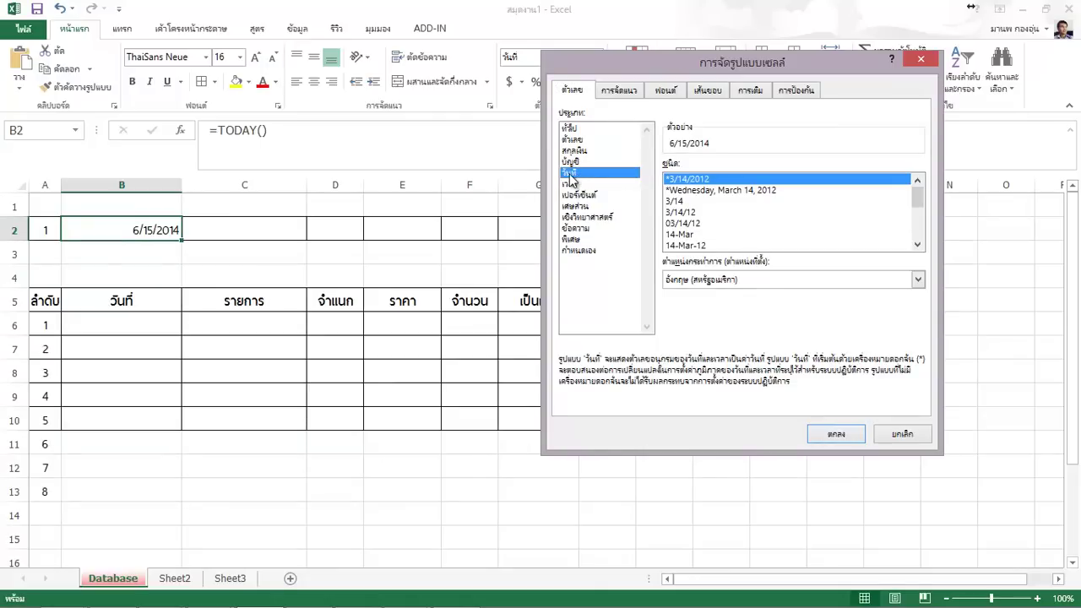
drag(923, 193, 926, 237)
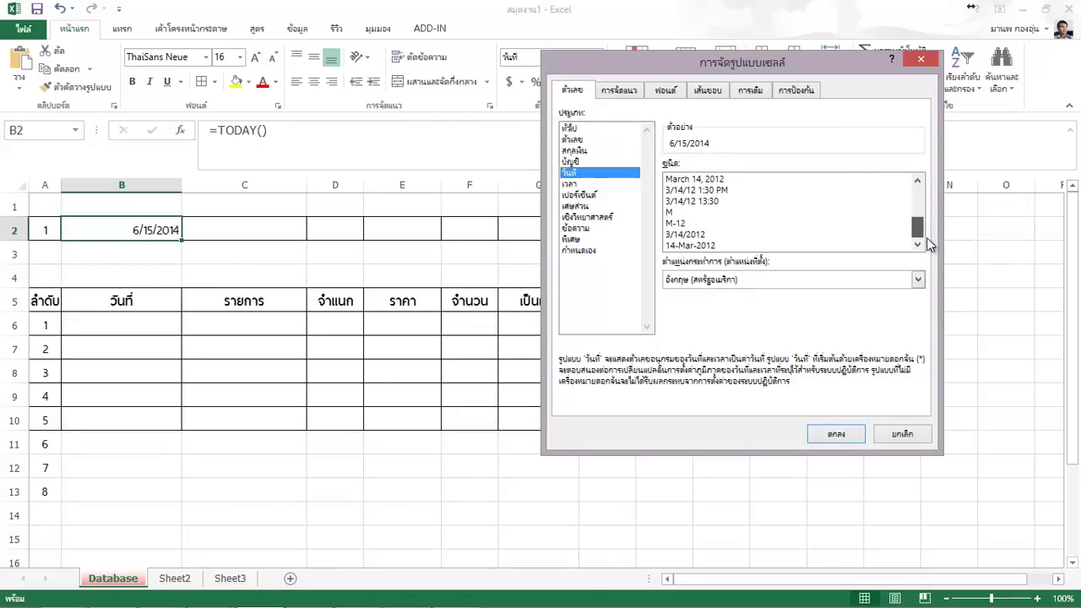
click(917, 279)
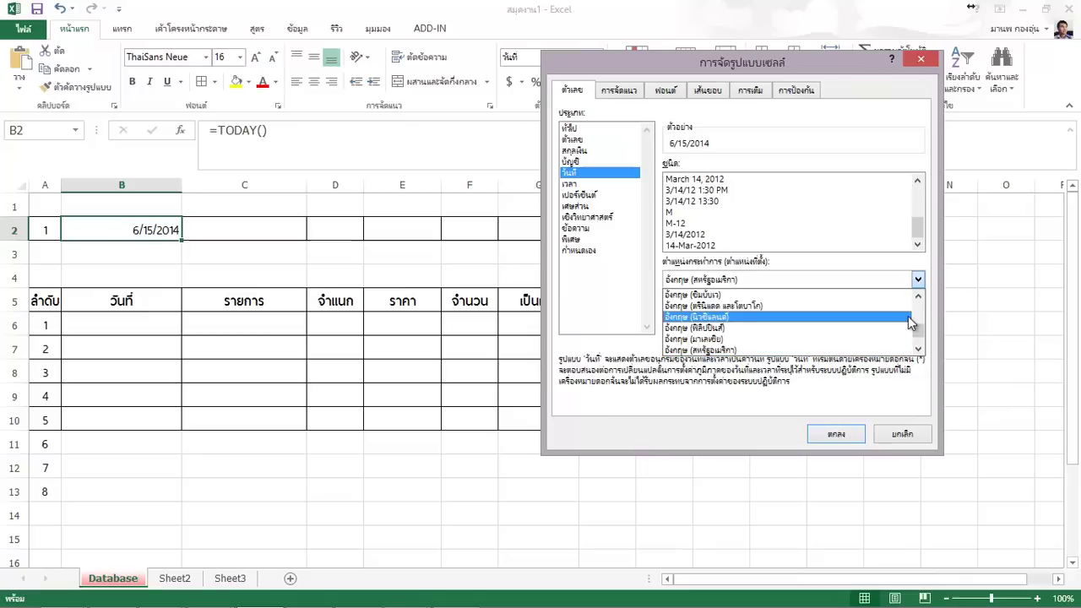
drag(919, 329, 922, 305)
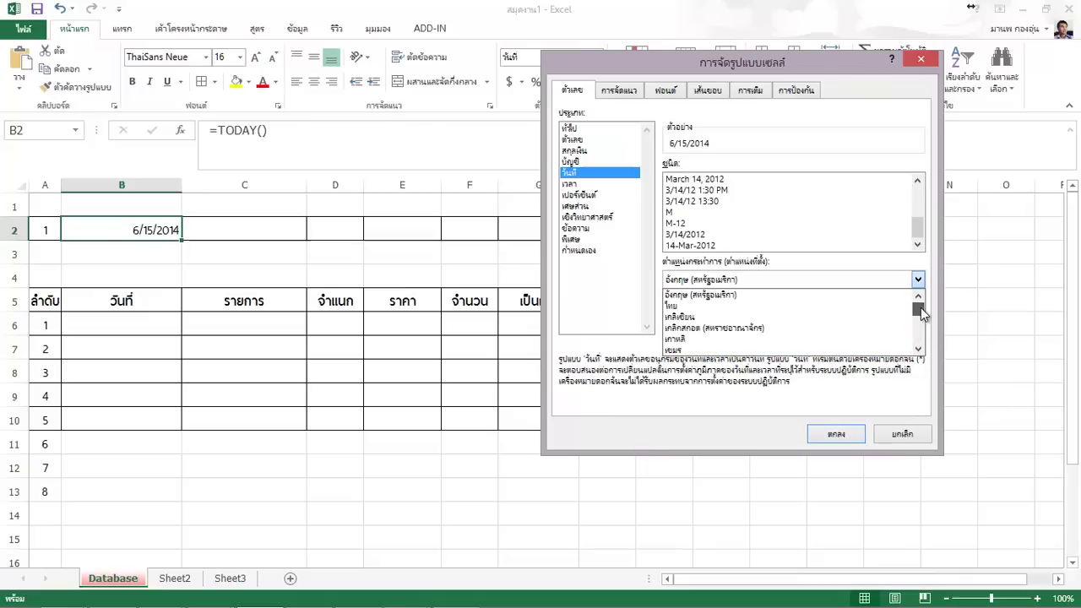
click(764, 308)
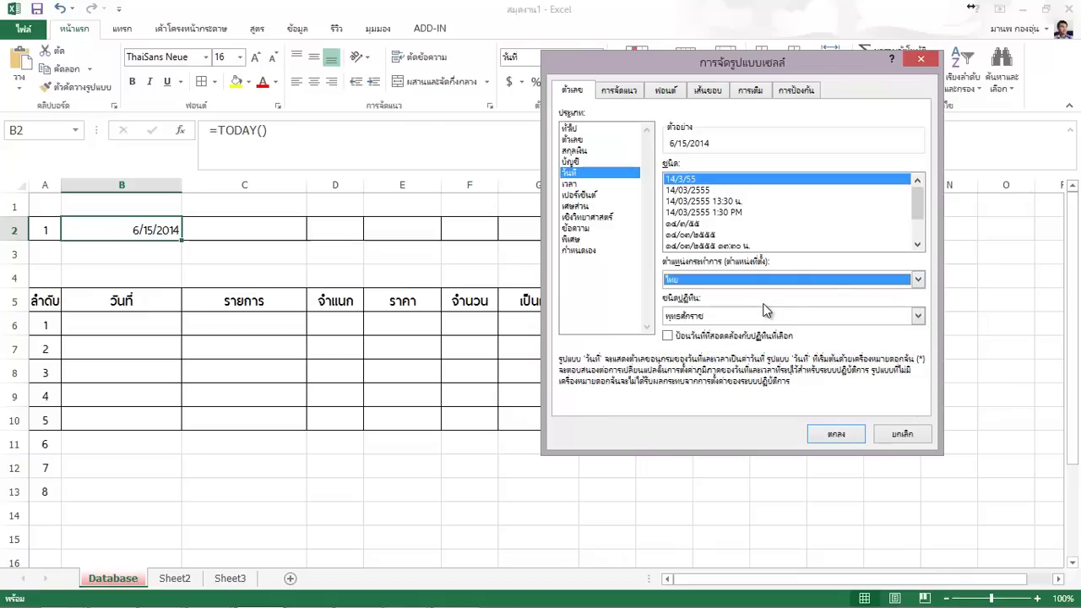
drag(919, 201, 924, 223)
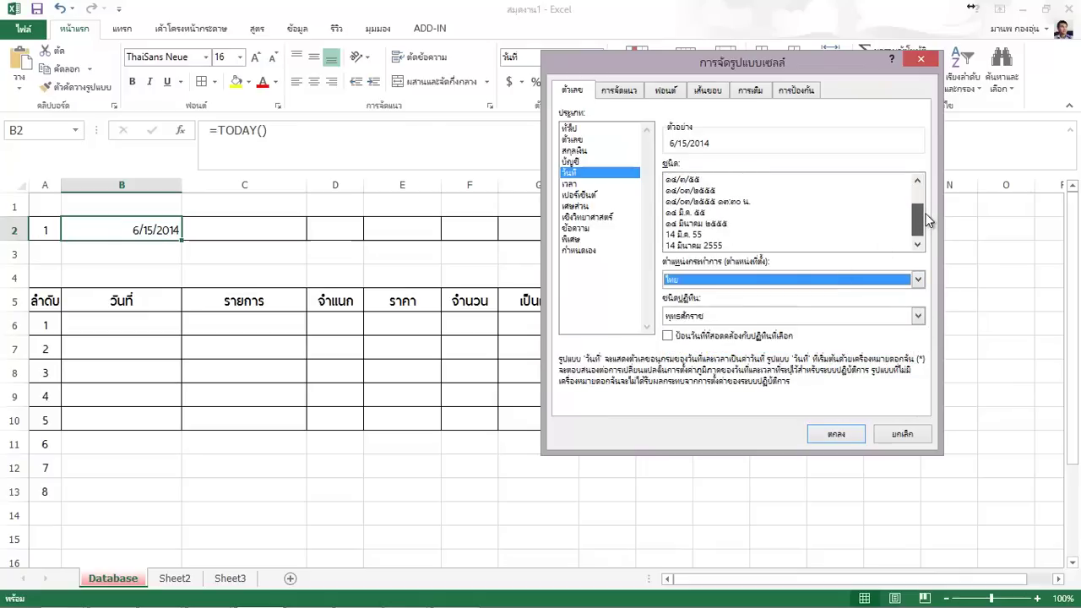
click(700, 246)
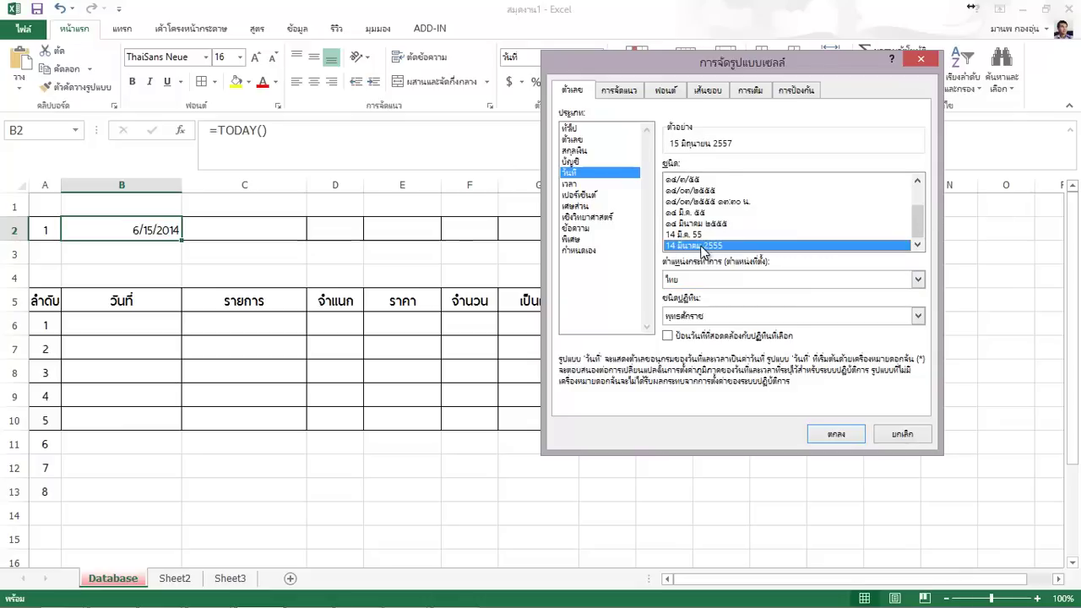
click(832, 434)
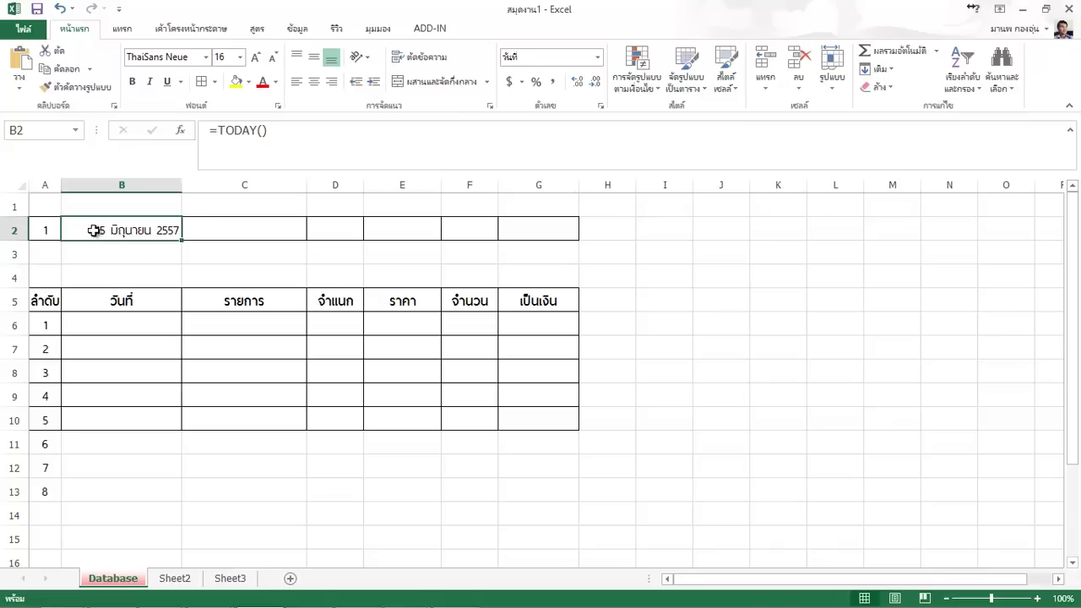
click(218, 252)
click(111, 224)
click(120, 325)
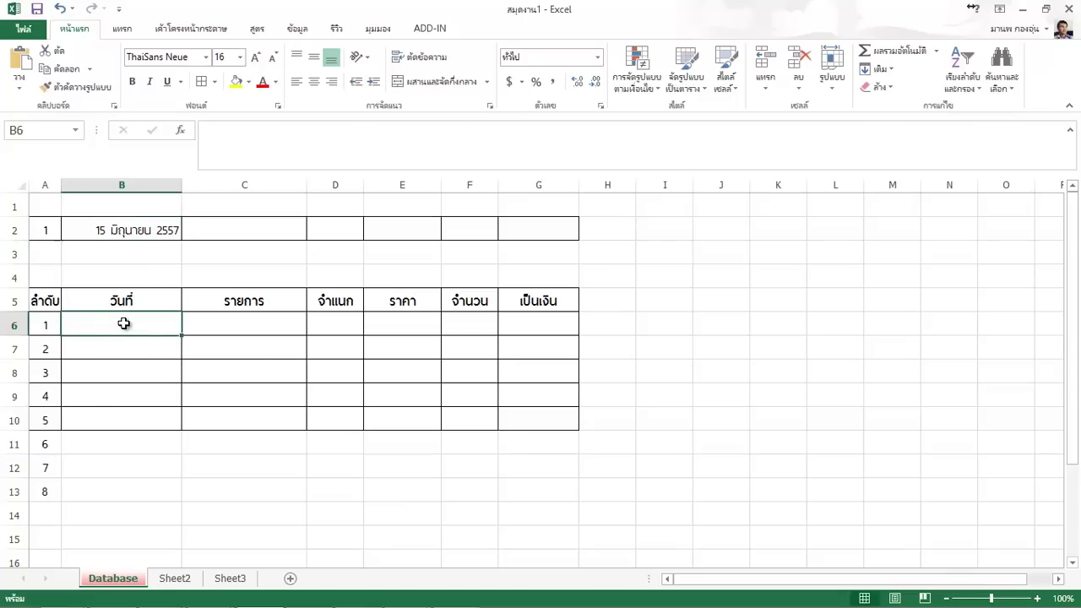
click(223, 332)
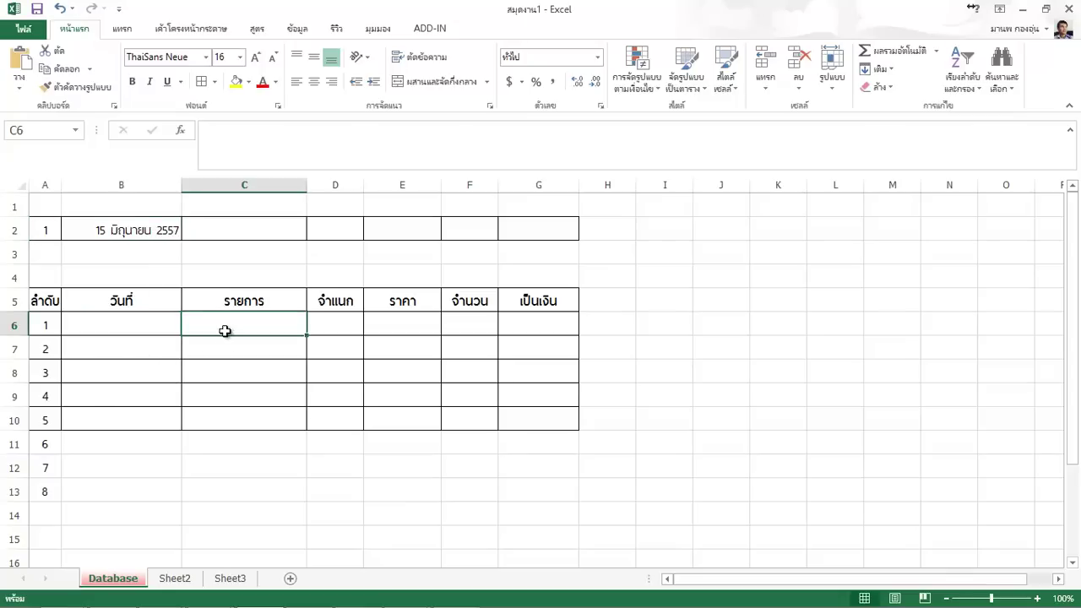
click(232, 227)
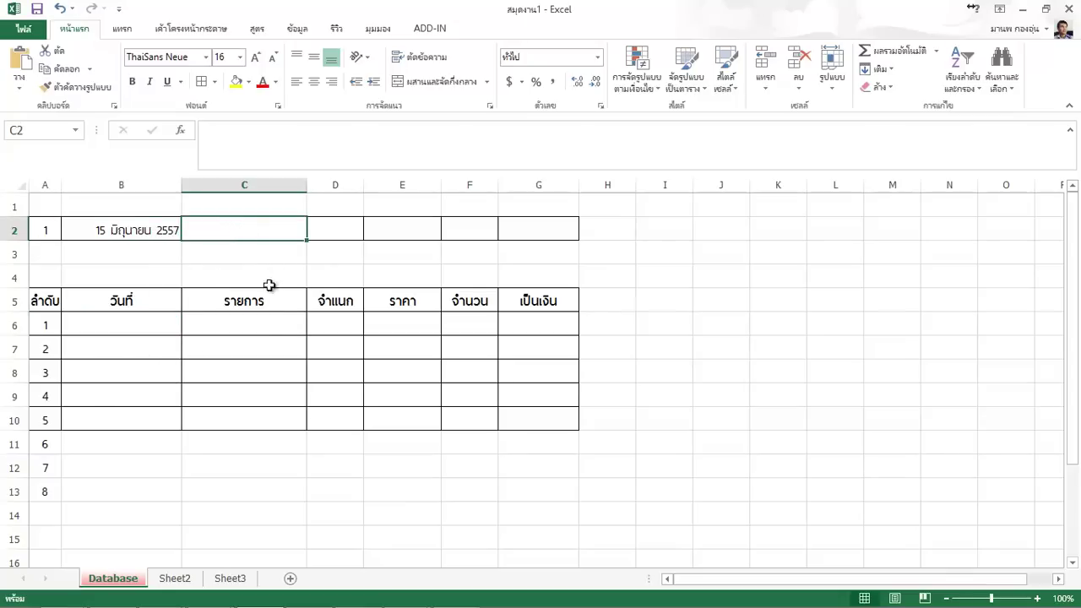
click(252, 322)
click(251, 225)
Enter the item text รับเงินเดือน in cell C2
double_click(264, 229)
text(รับ)
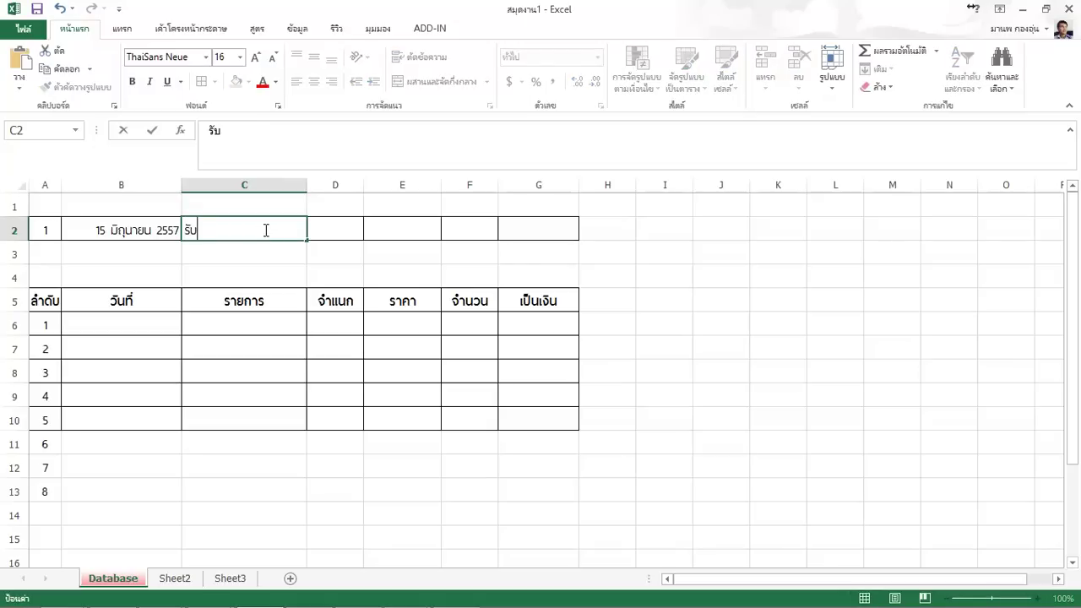
text(เงินเดือน)
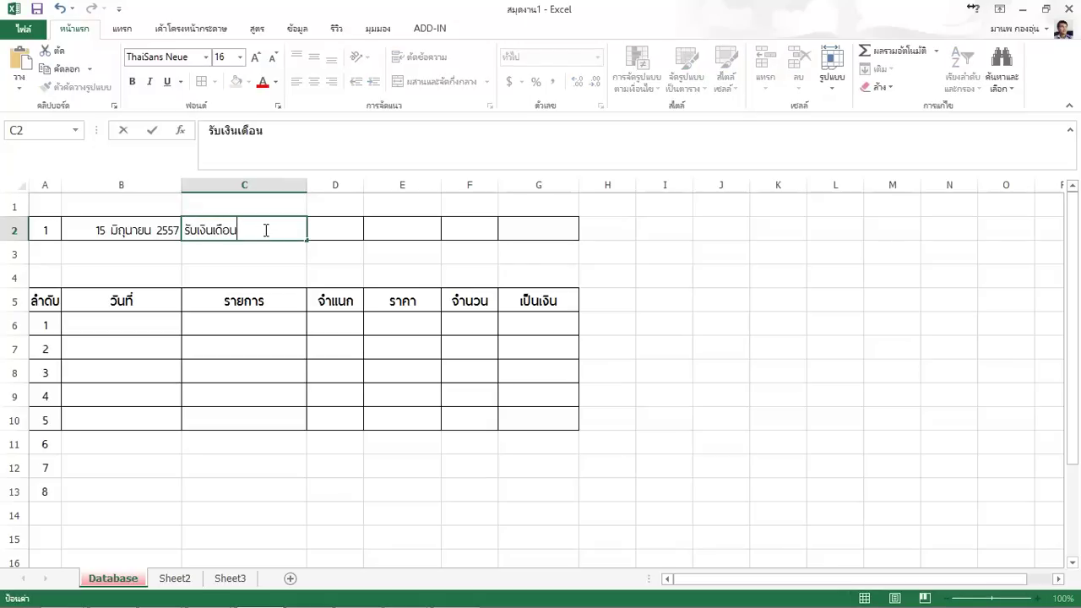
key(Return)
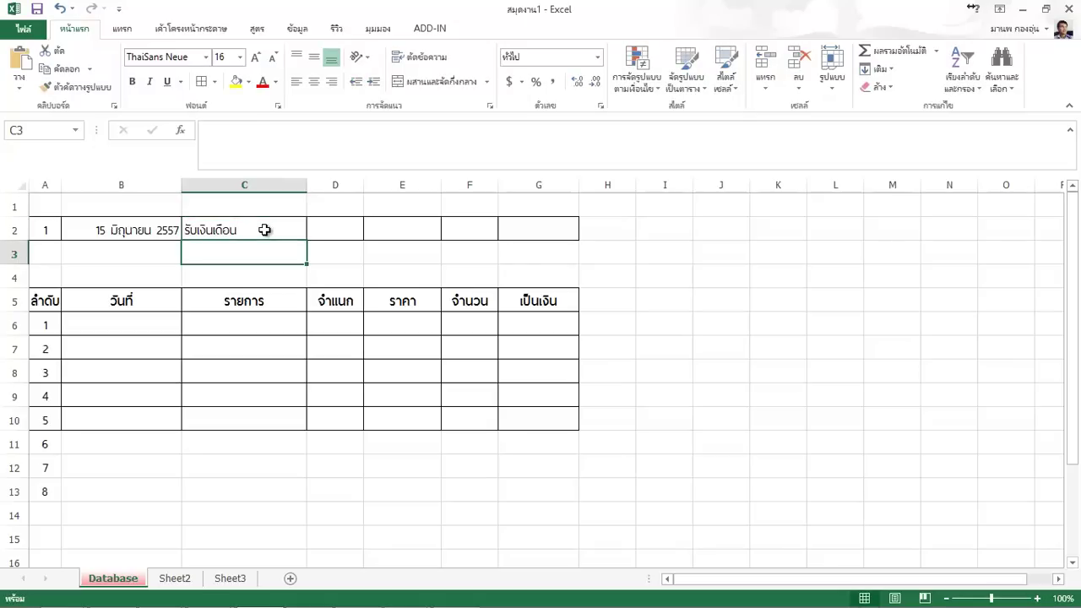
click(264, 229)
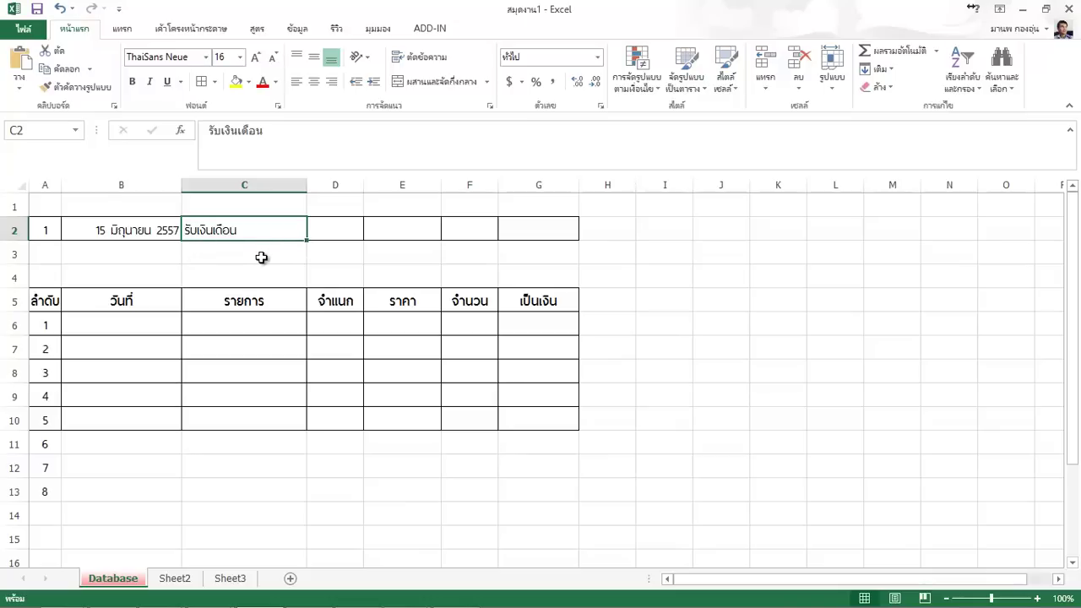
click(337, 232)
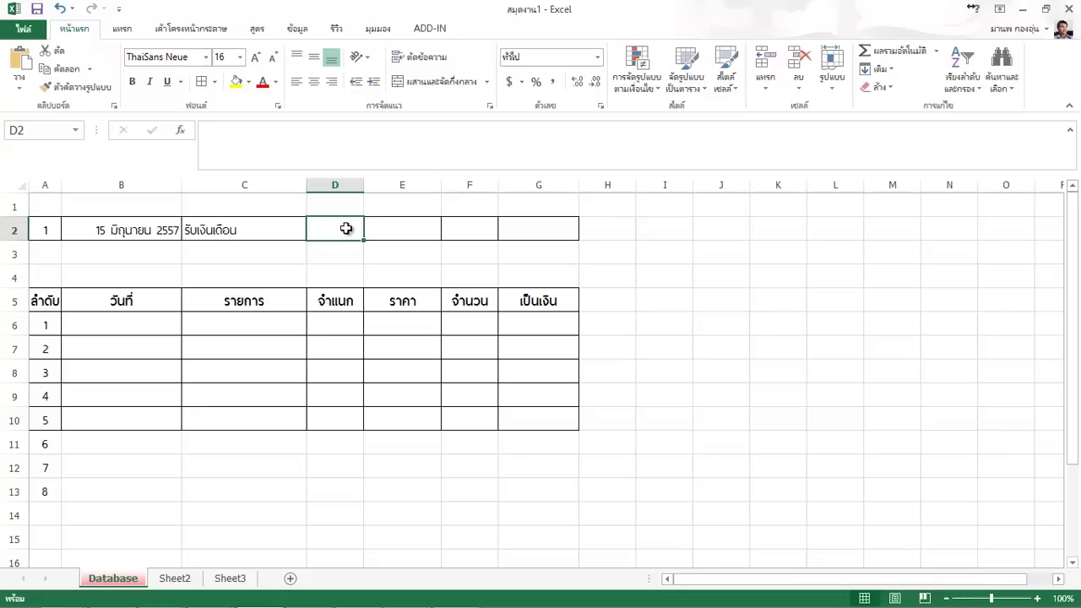
Type =if(left(C2,3)="รับ","รับ",if(left( into D2, clicking C2 for the reference
text(ช)
key(BackSpace)
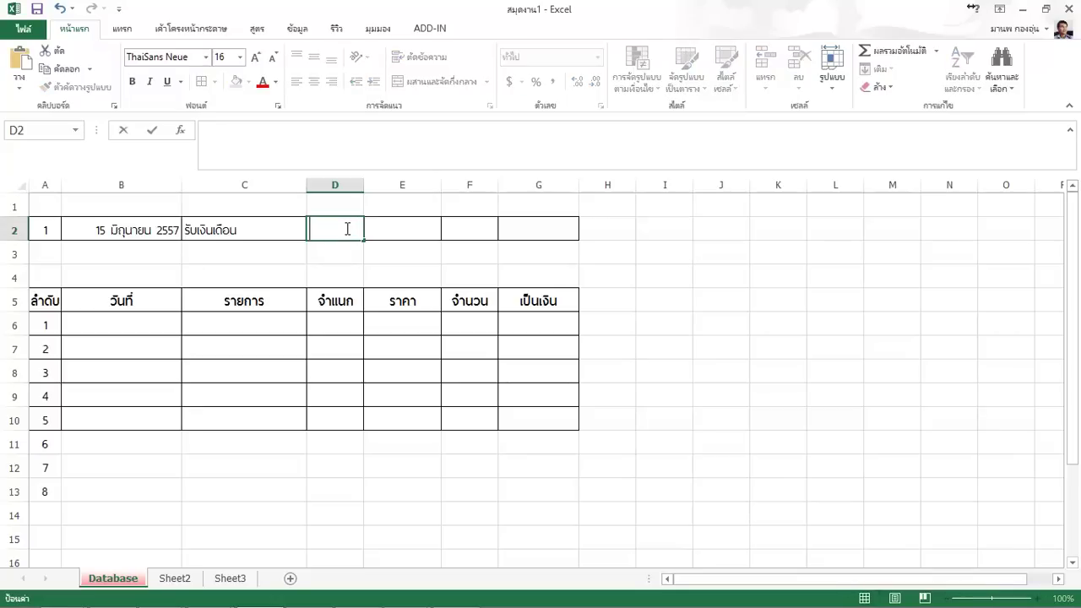
text(=if)
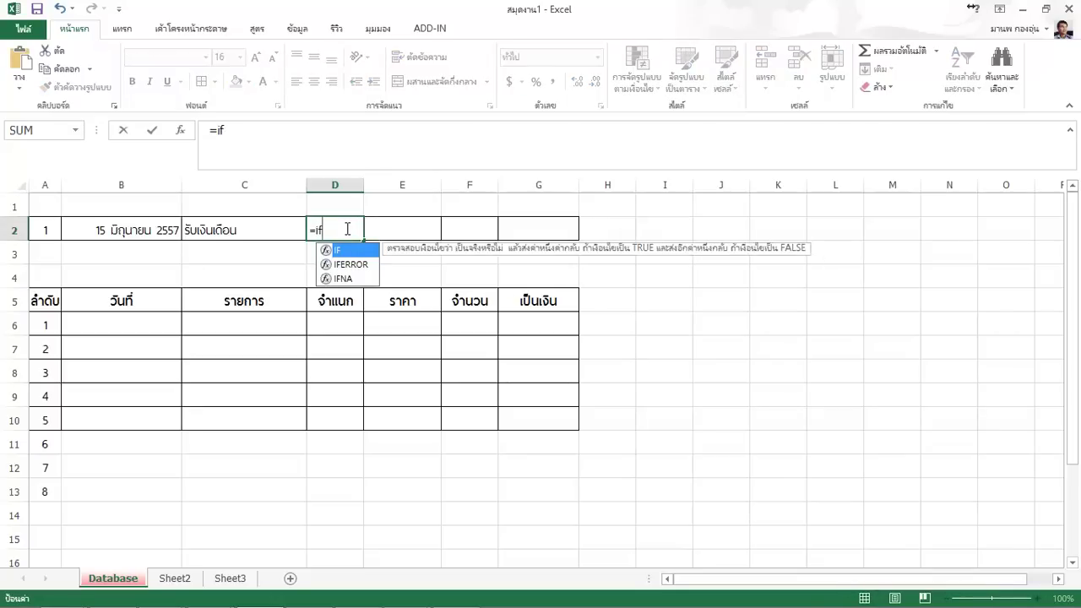
text(()
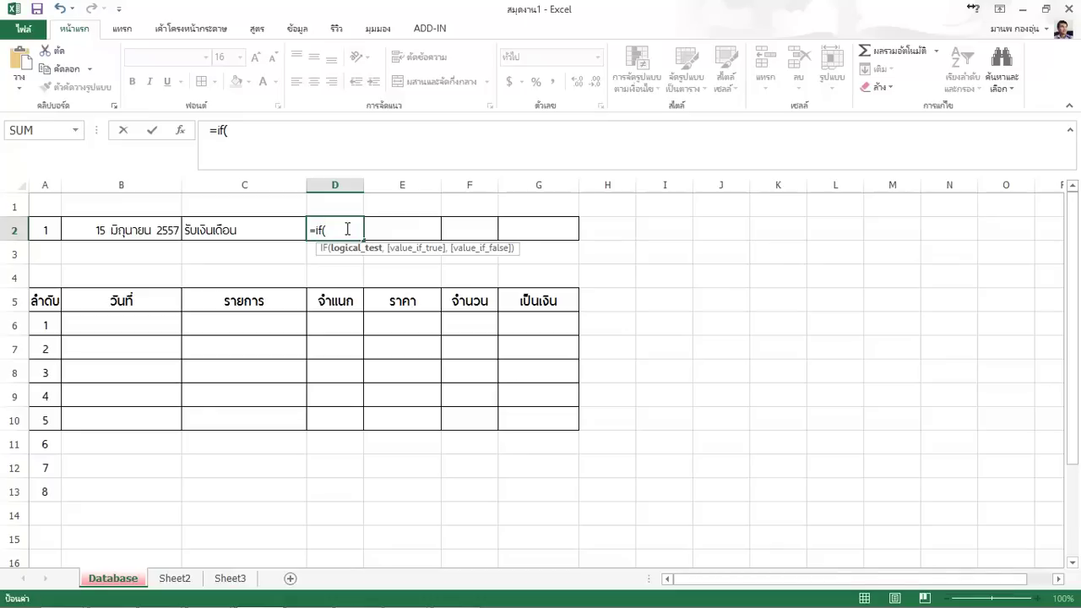
text(le)
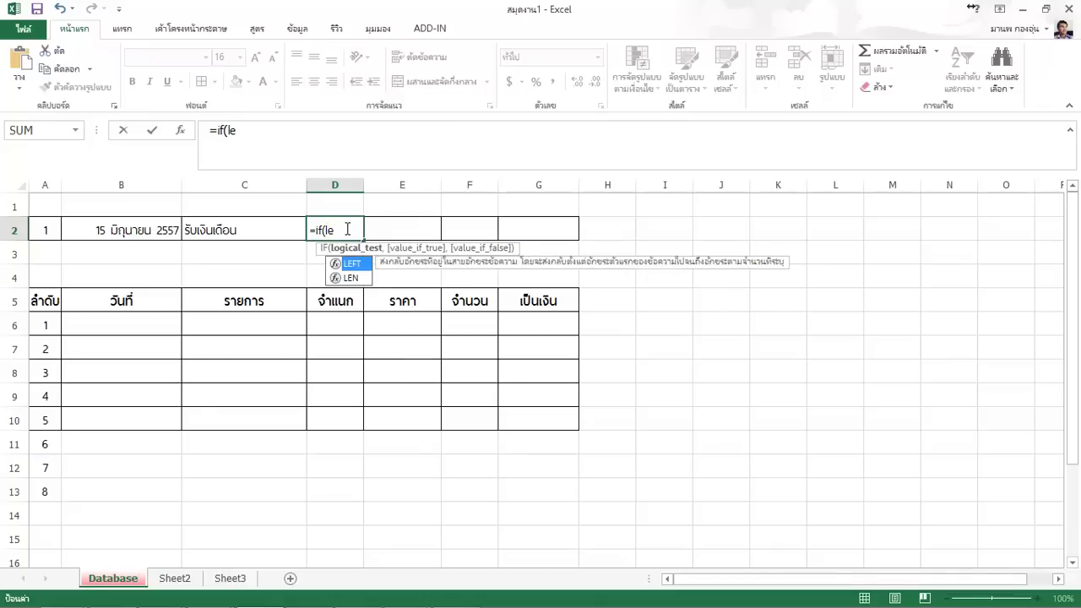
key(Return)
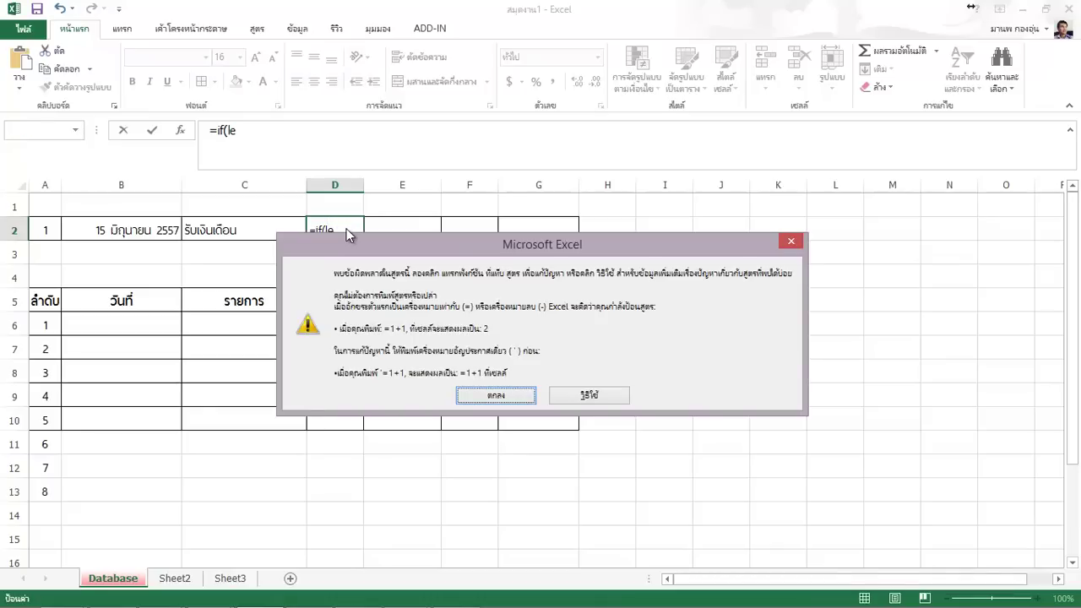
click(495, 395)
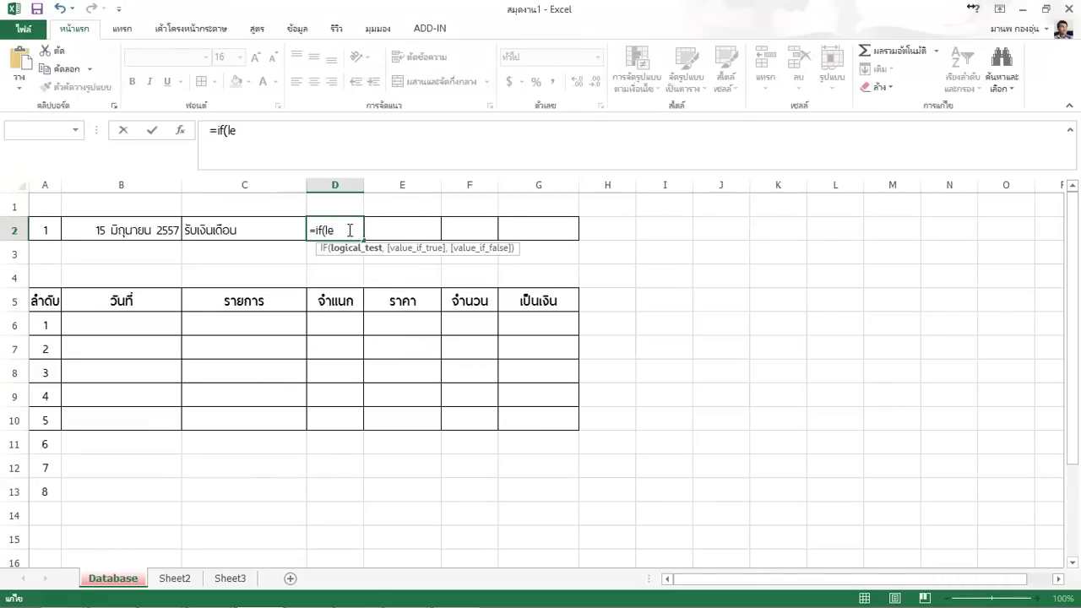
text(ft)
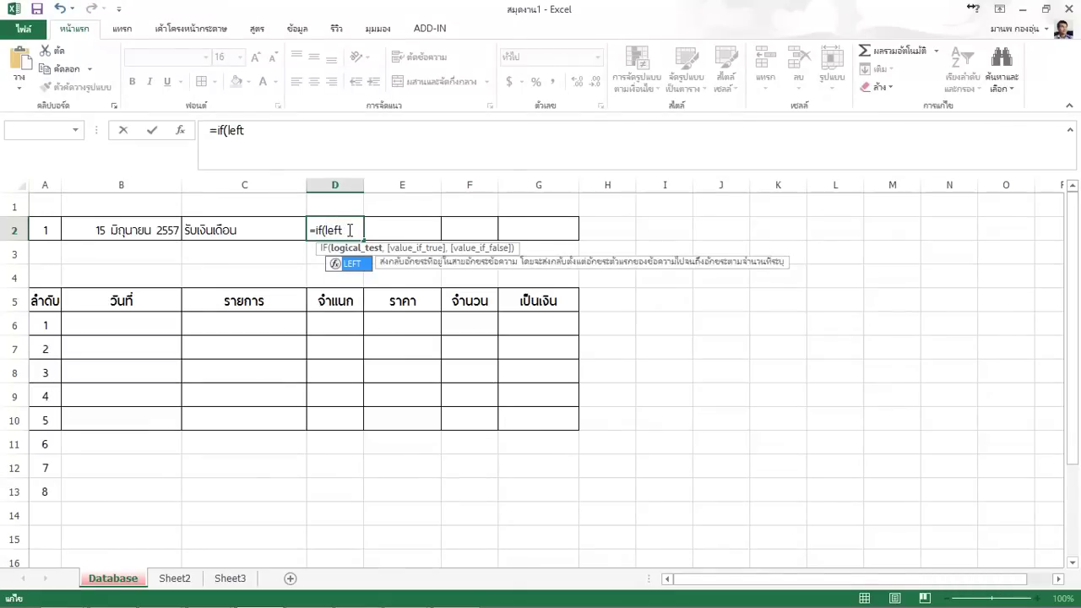
text(()
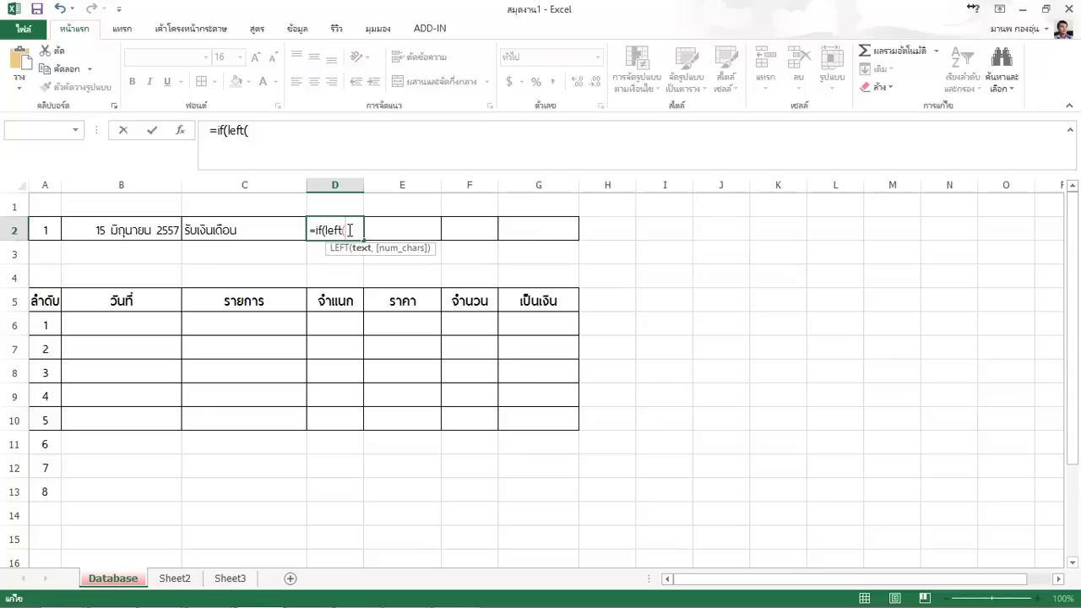
click(244, 232)
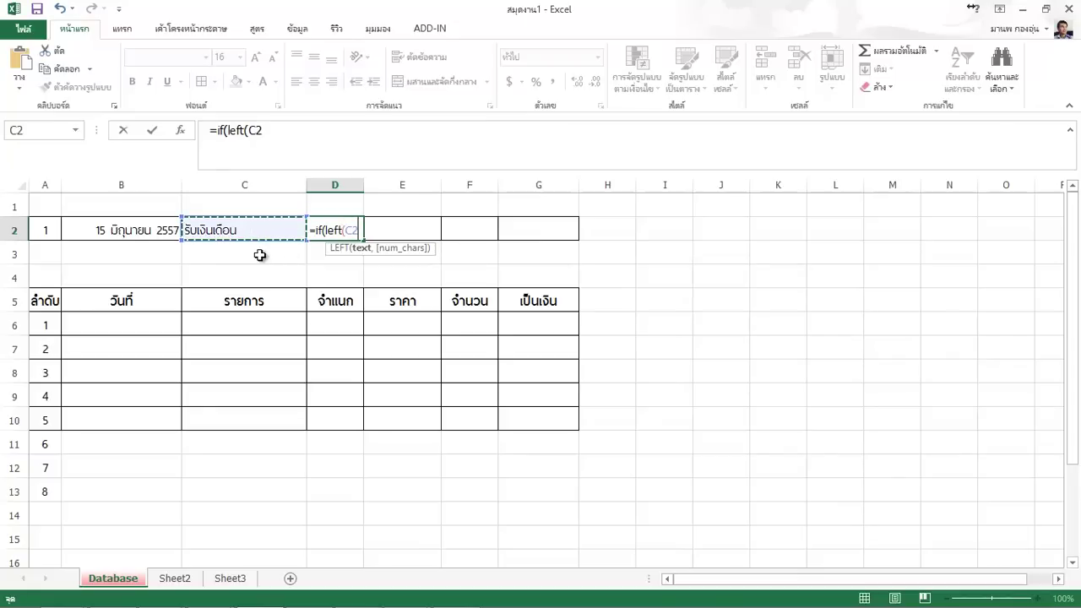
text(,)
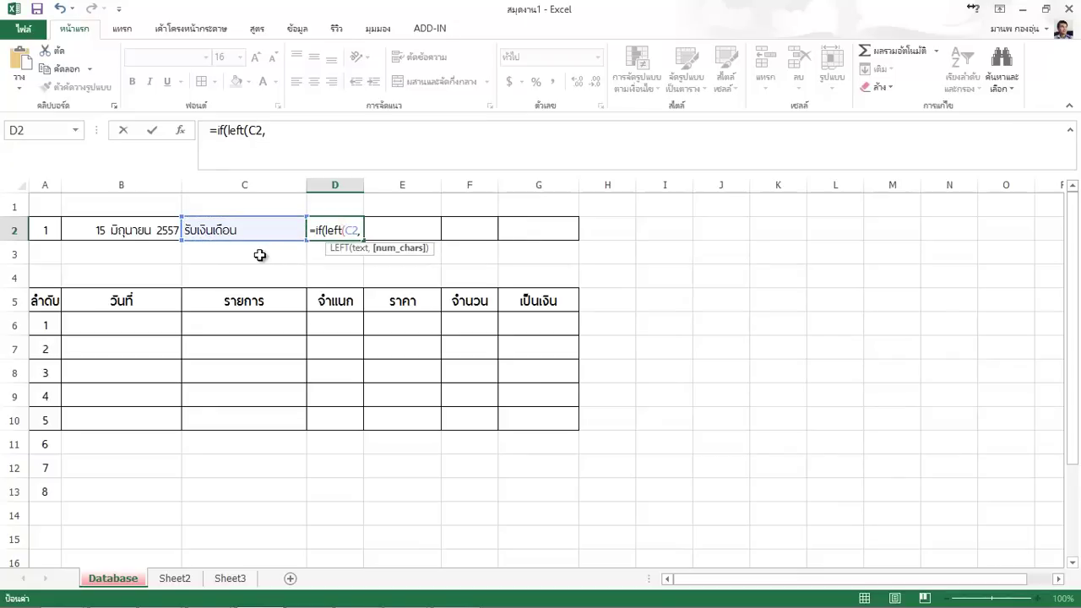
text(3)
text())
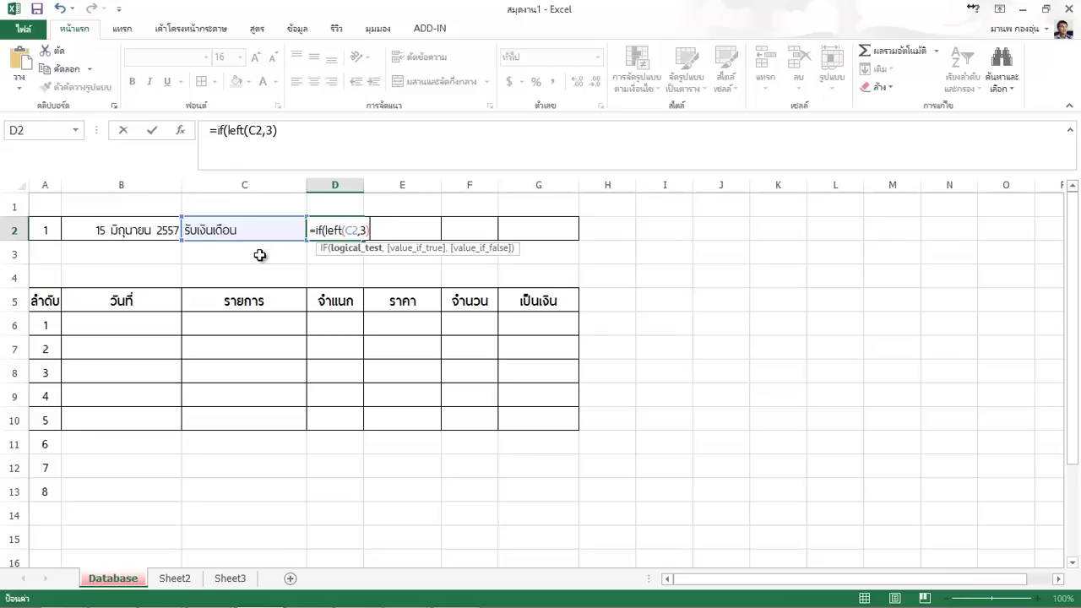
text(=")
text(รับ",")
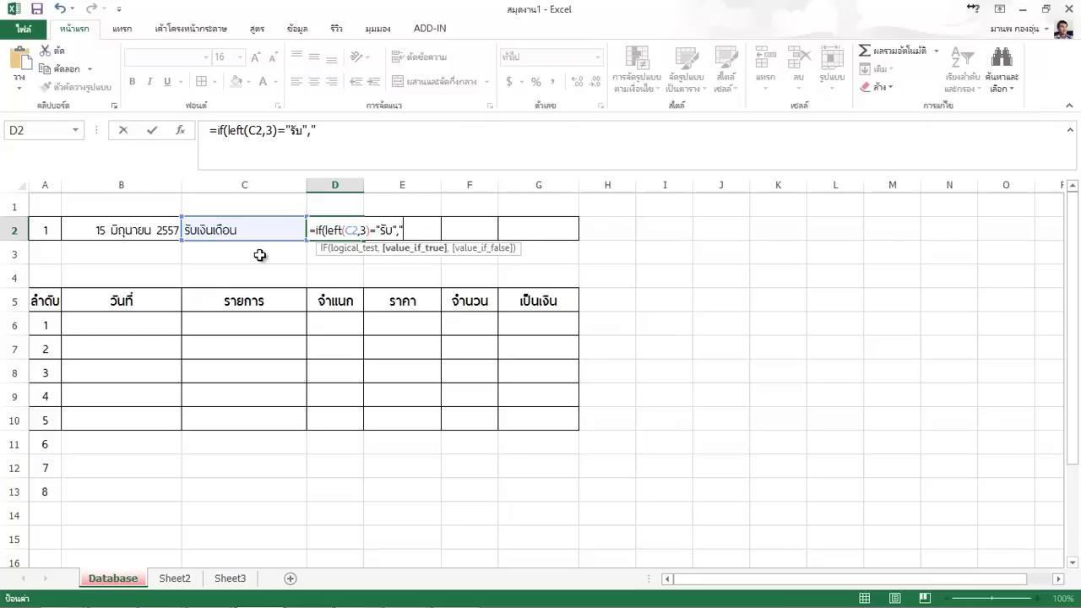
text(ร)
text(ับ)
text(,if()
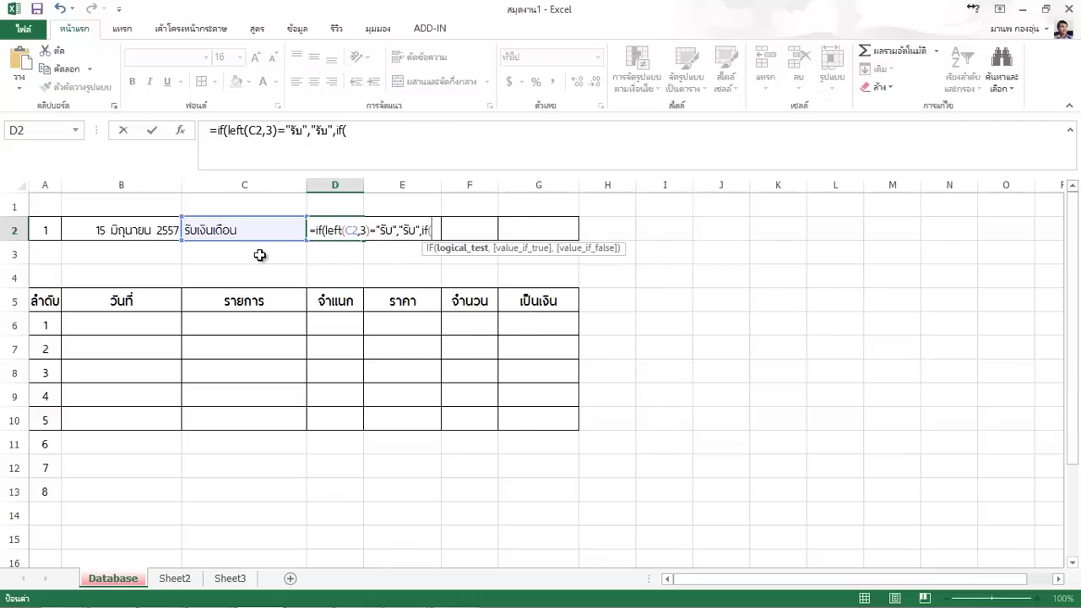
text(left()
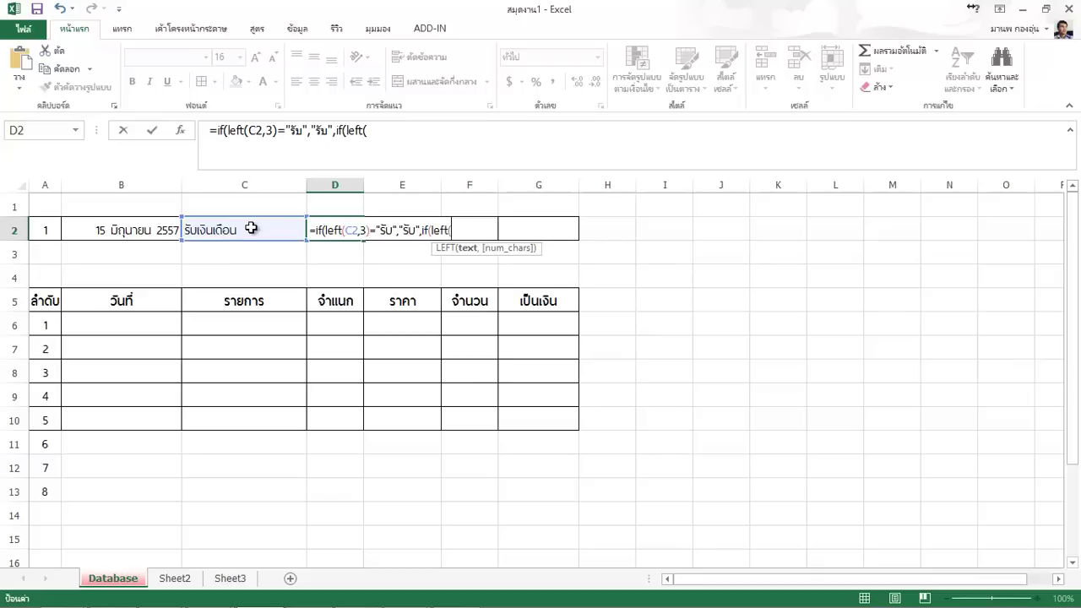
Complete D2 with C2,4)="จ่าย","จ่าย","พิมพ์ผิด")) and commit, showing รับ
click(252, 230)
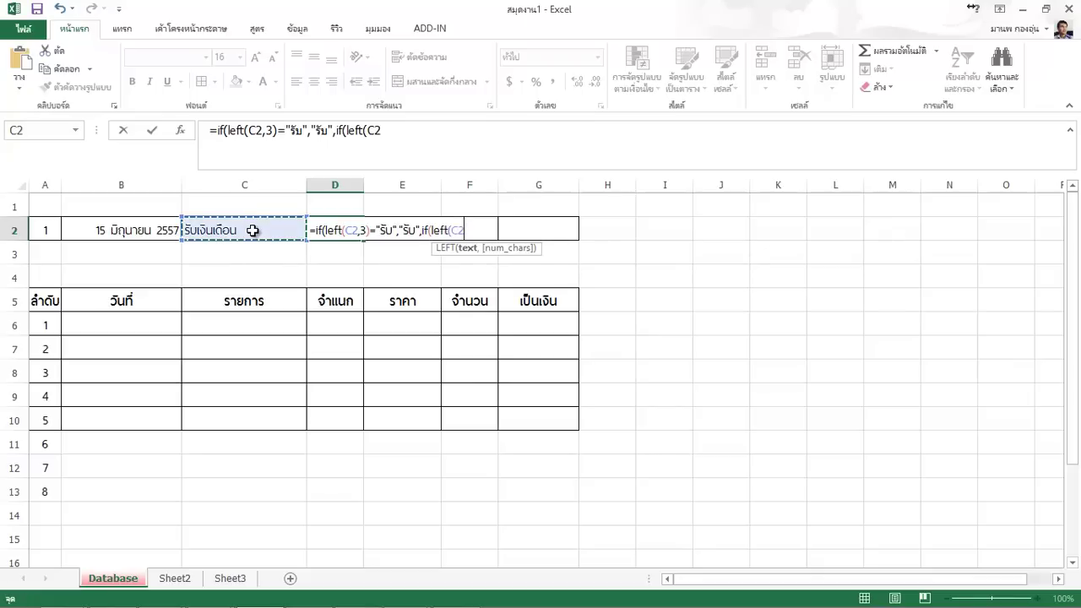
text(,)
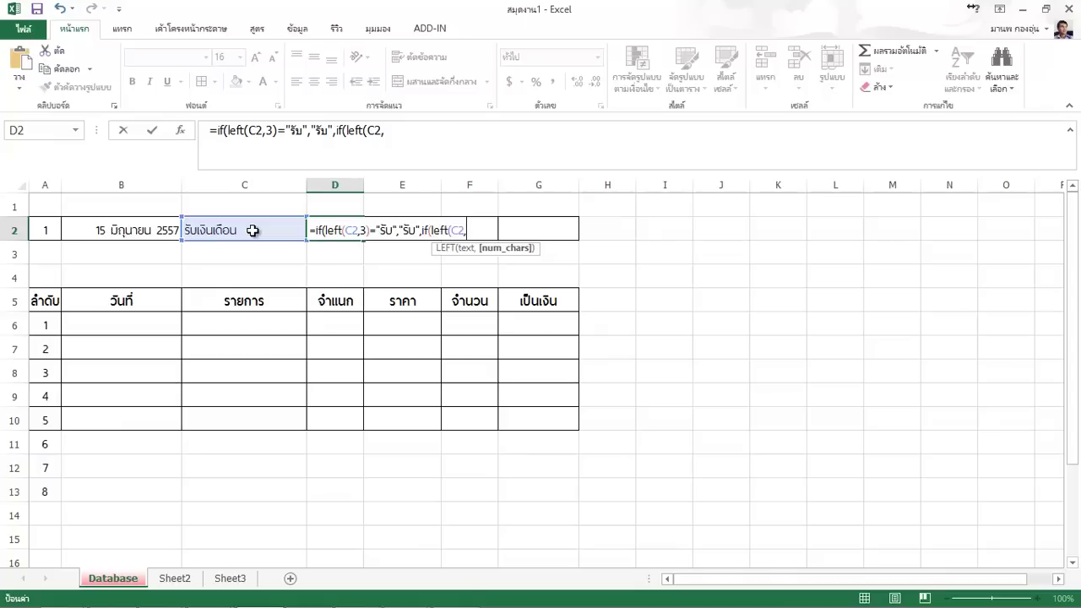
text(4)
text())
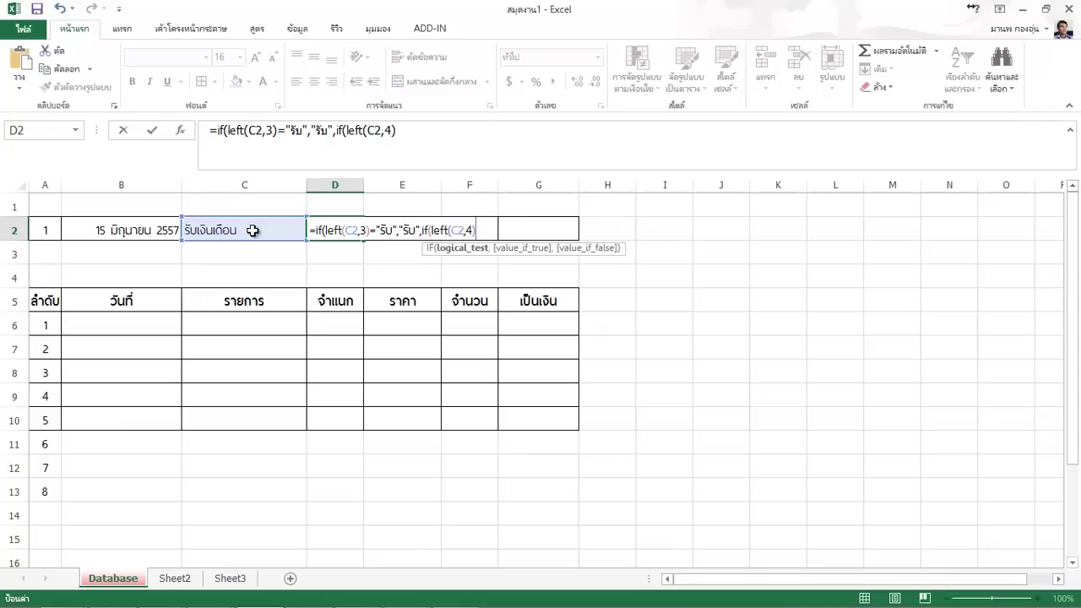
text(=")
text(จ่าย)
text(")
text(,")
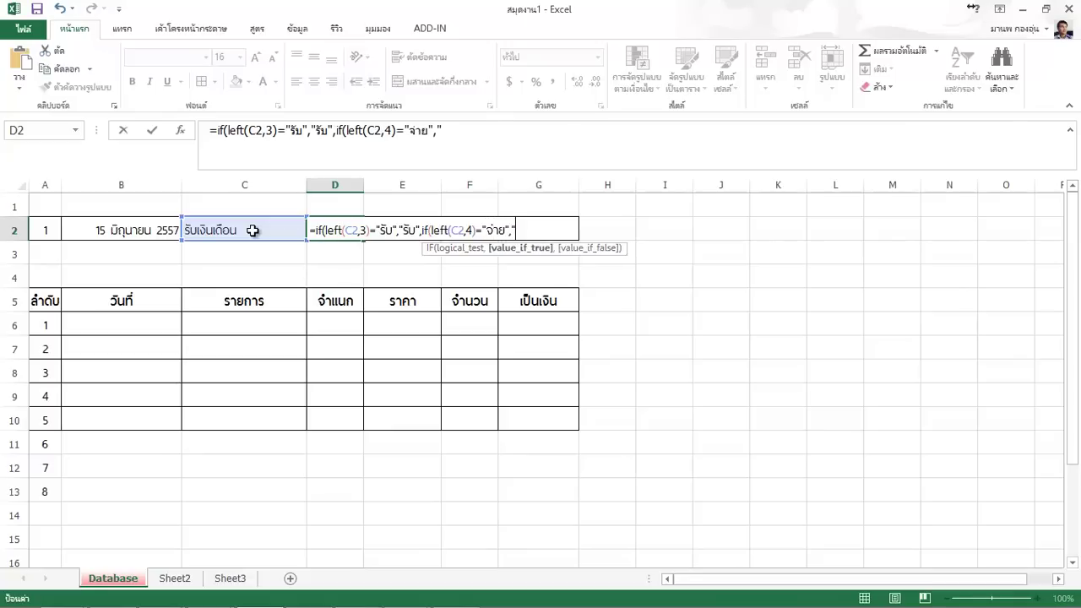
text(จ่าย)
text(",")
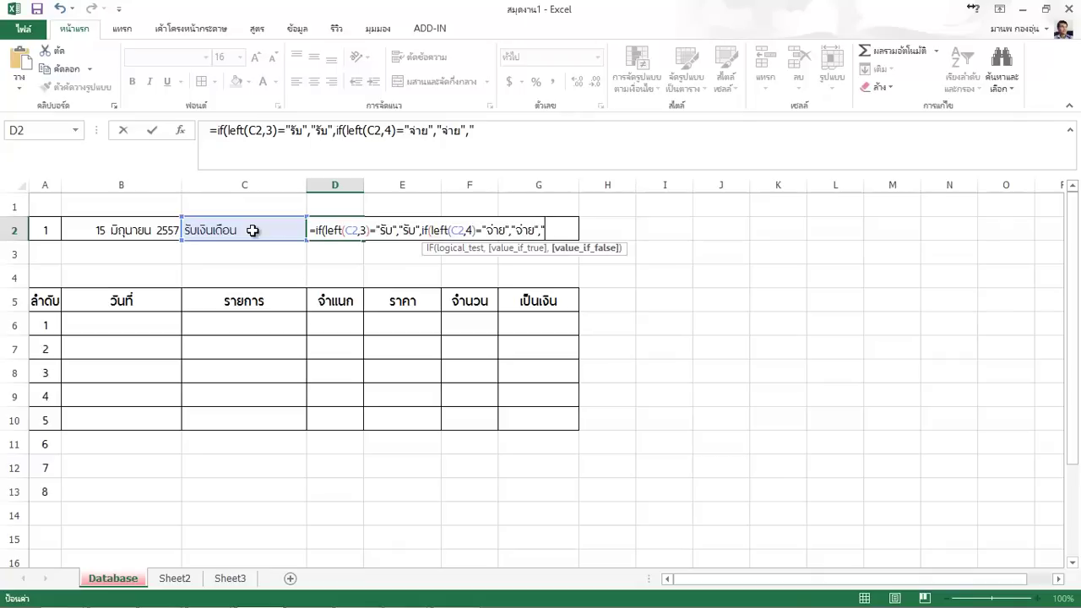
text(พิมพ์)
text(ผิ)
text(ด")
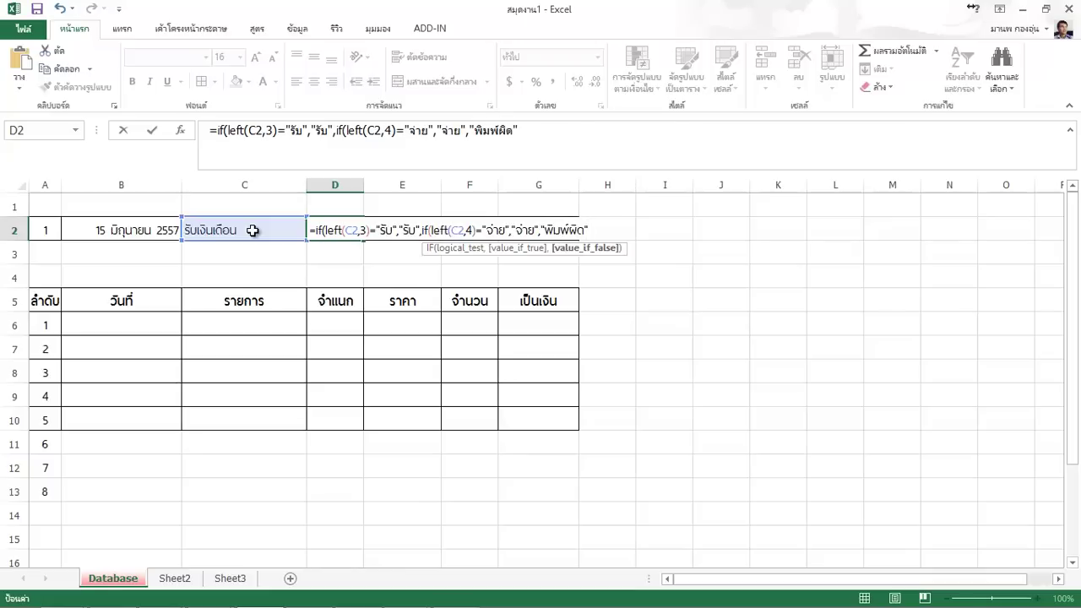
text()))
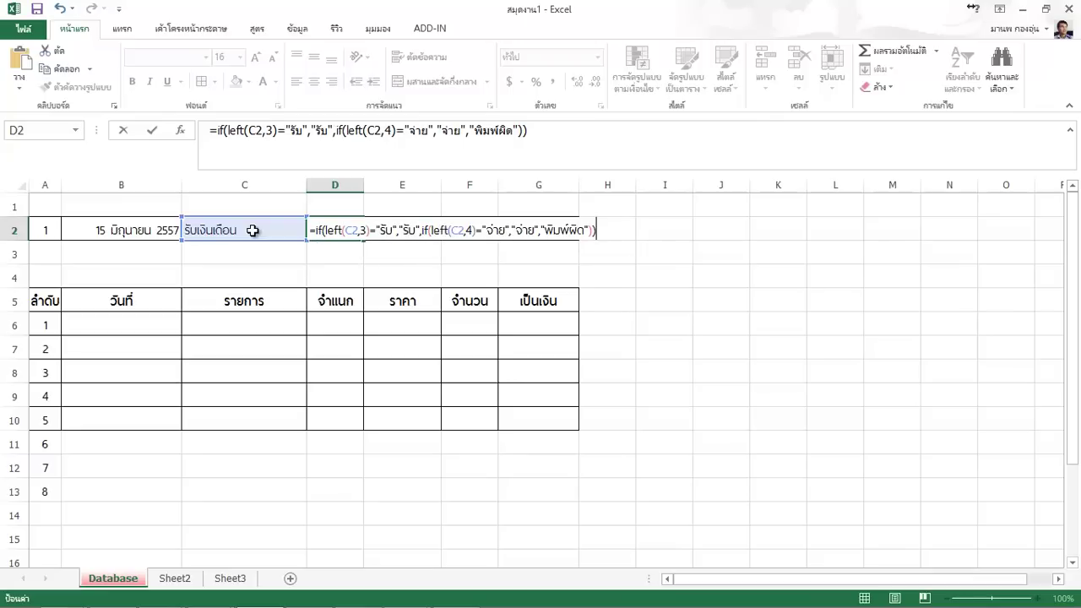
key(Return)
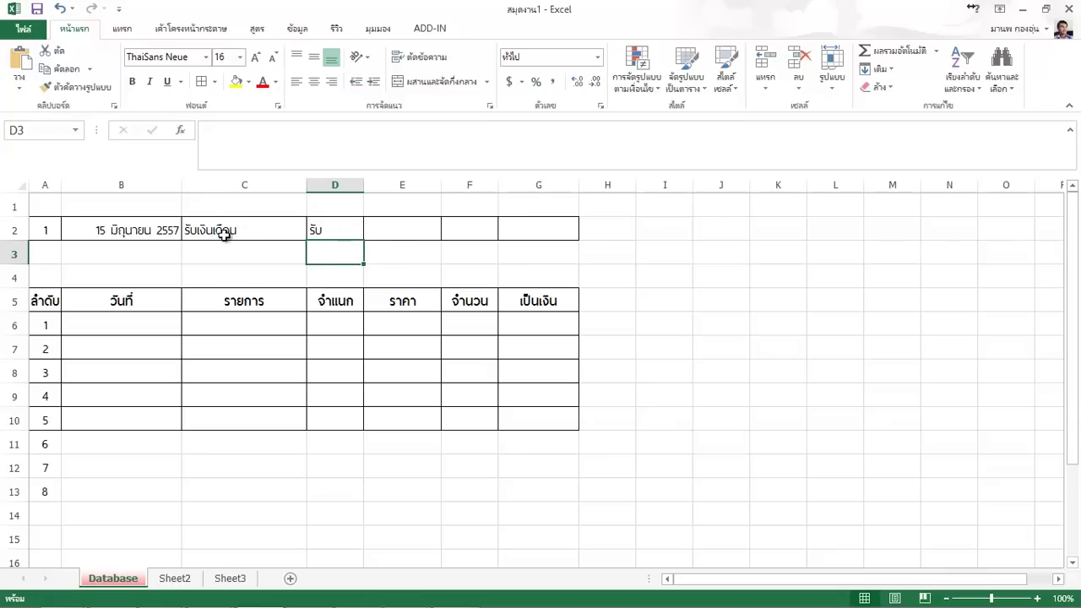
Test D2's formula by editing C2 to begin with = and then with 4
click(241, 230)
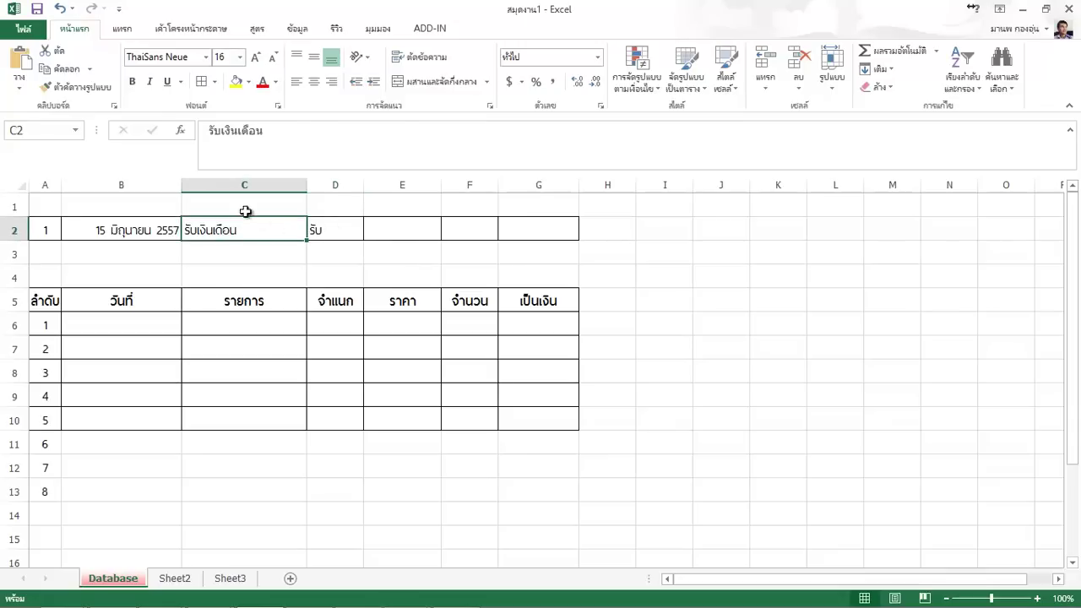
click(212, 129)
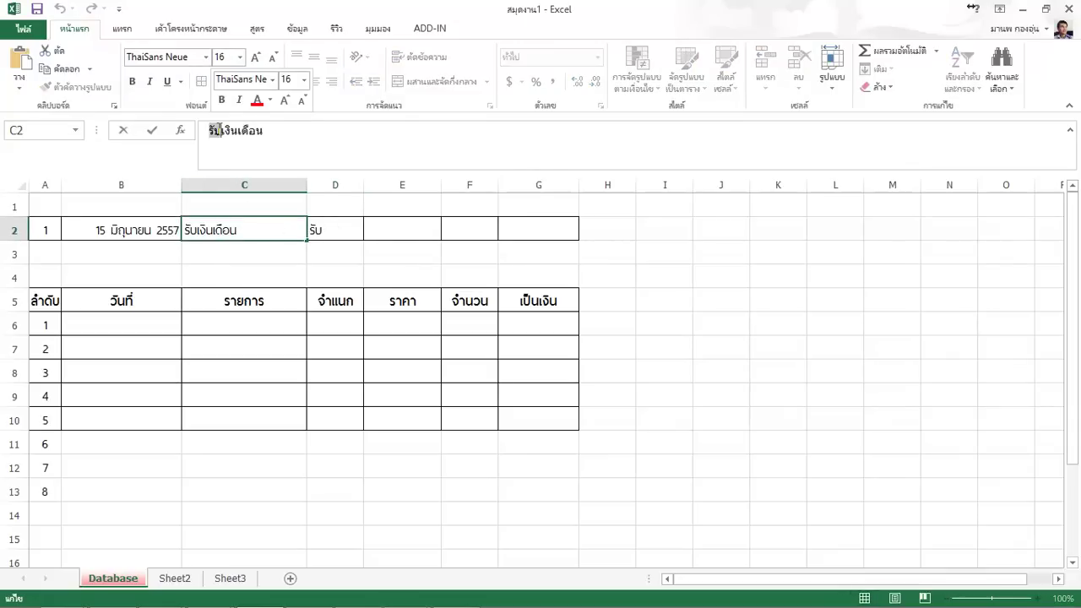
text(=)
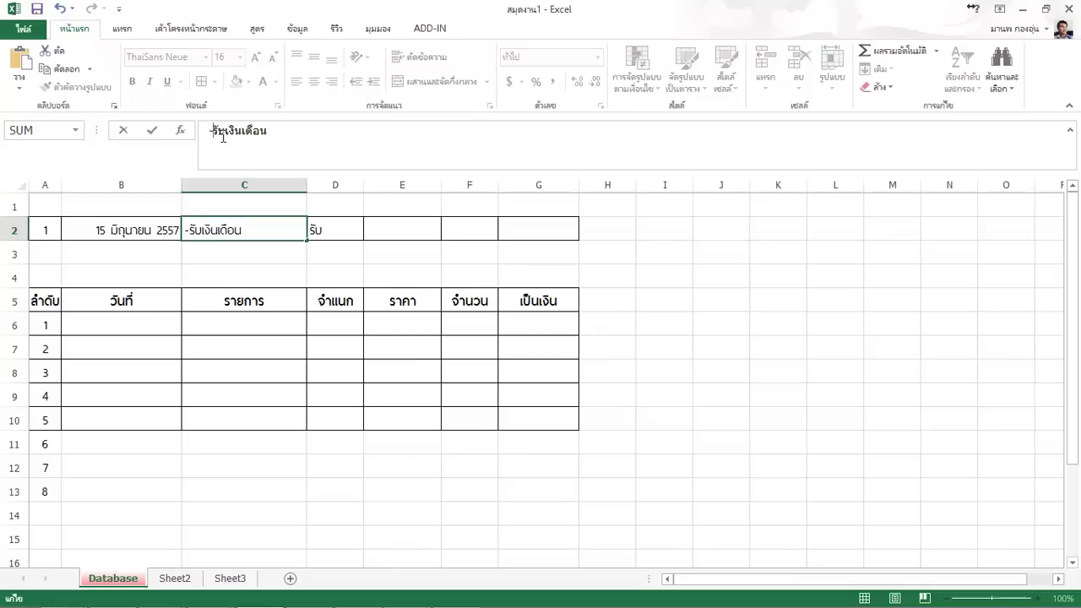
key(Return)
click(243, 224)
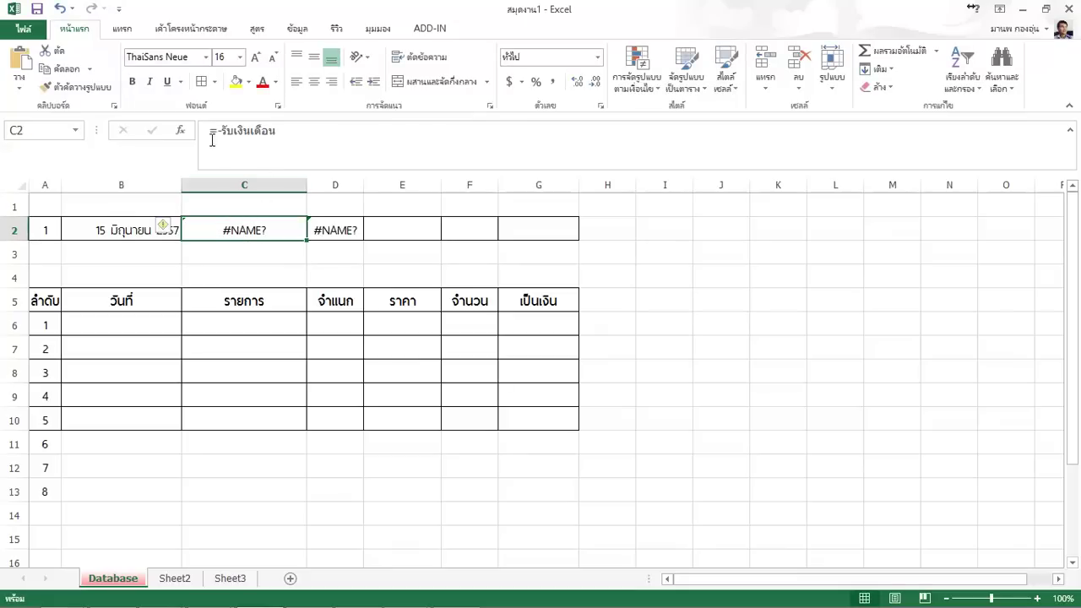
click(221, 130)
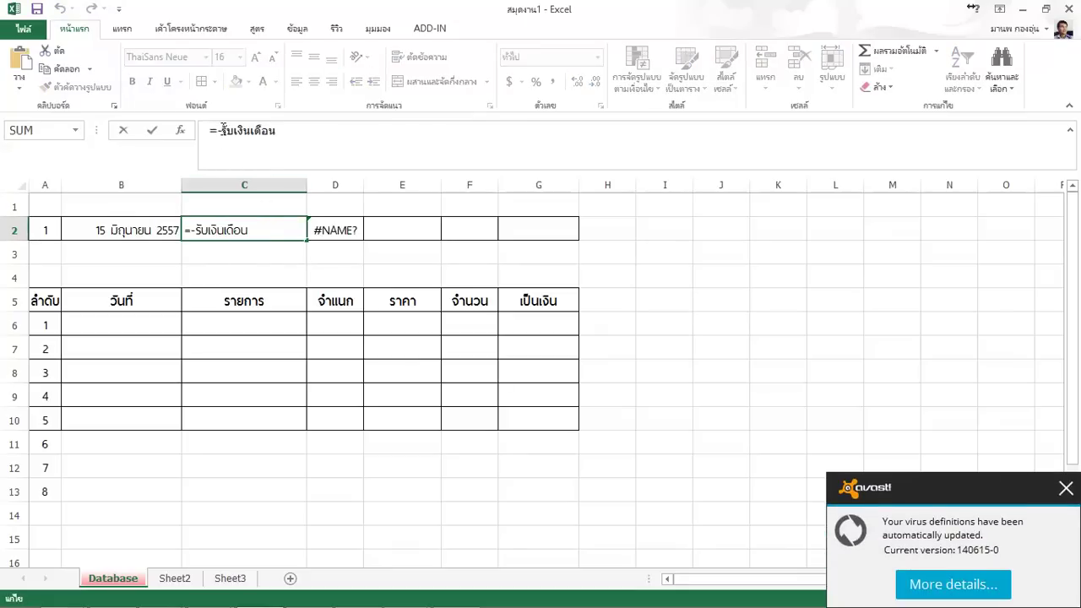
drag(222, 129, 205, 129)
text(4)
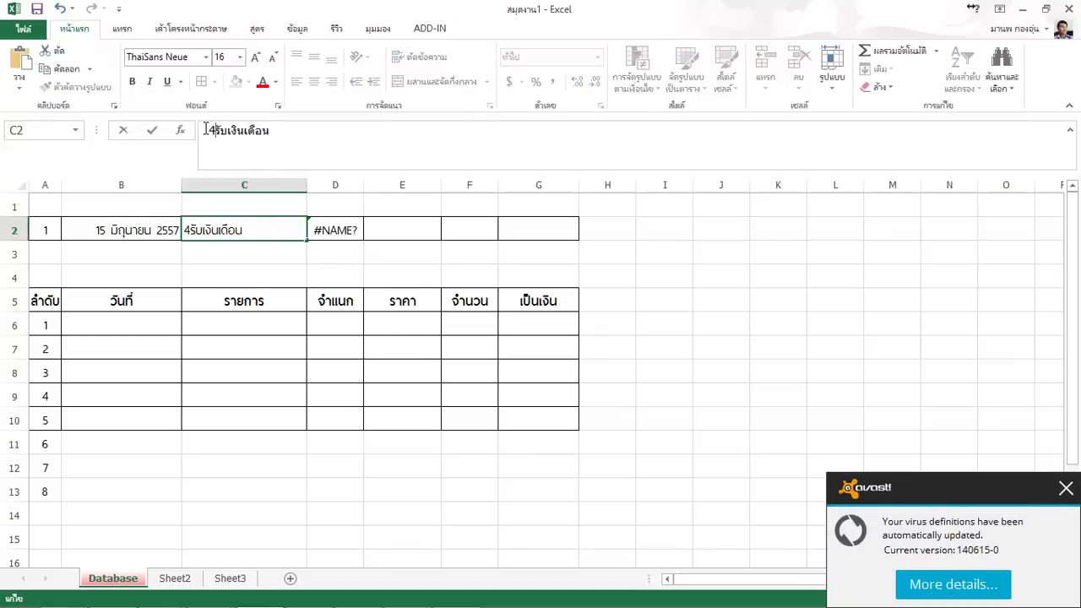
key(Return)
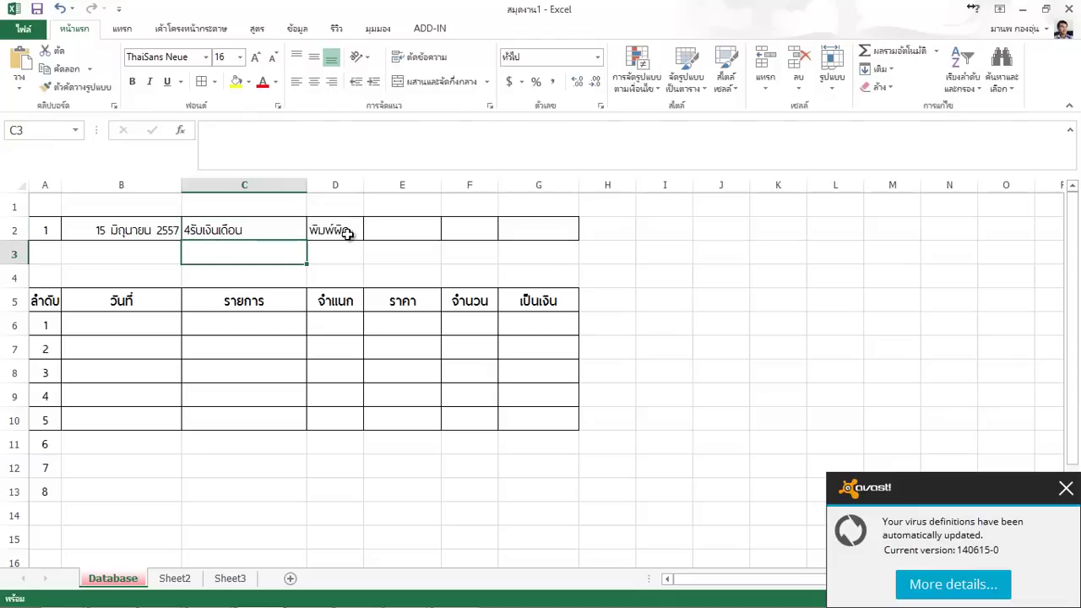
click(344, 231)
click(1065, 490)
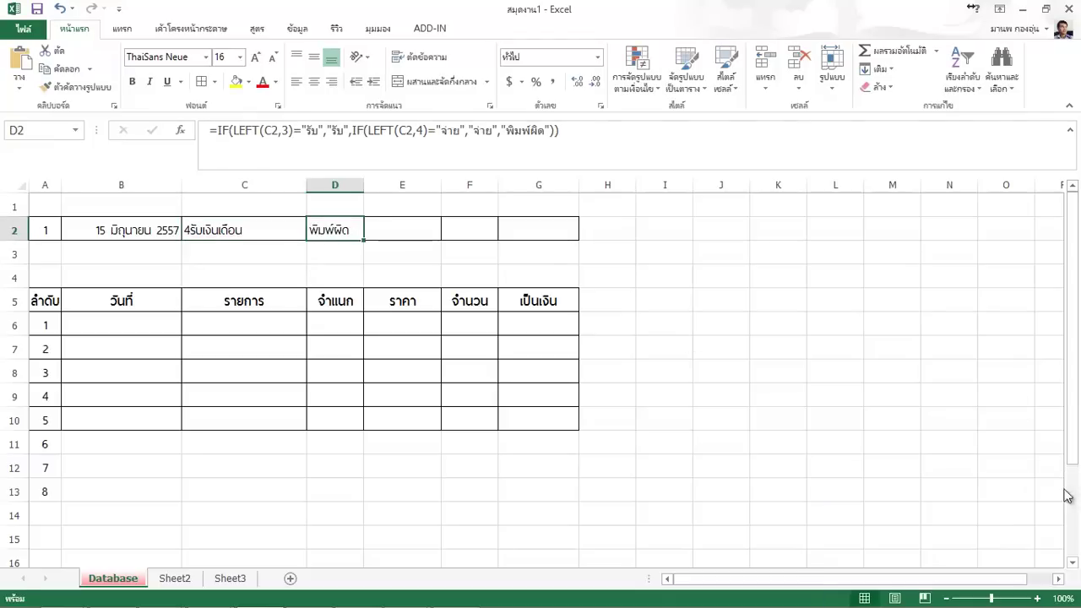
Change C2 to begin with จ่าย to test D2's second condition
click(235, 232)
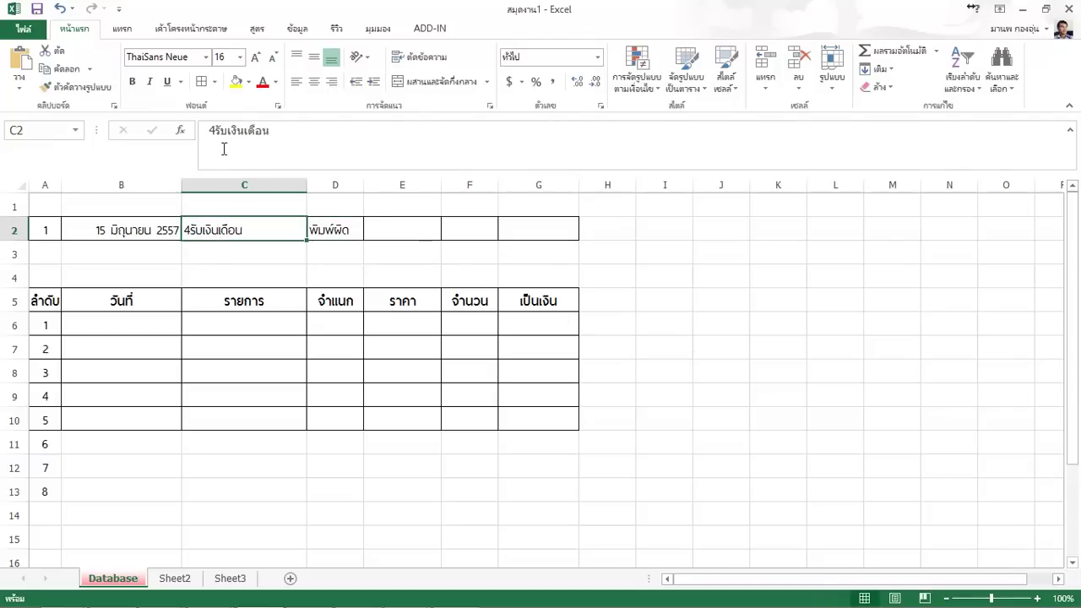
click(211, 130)
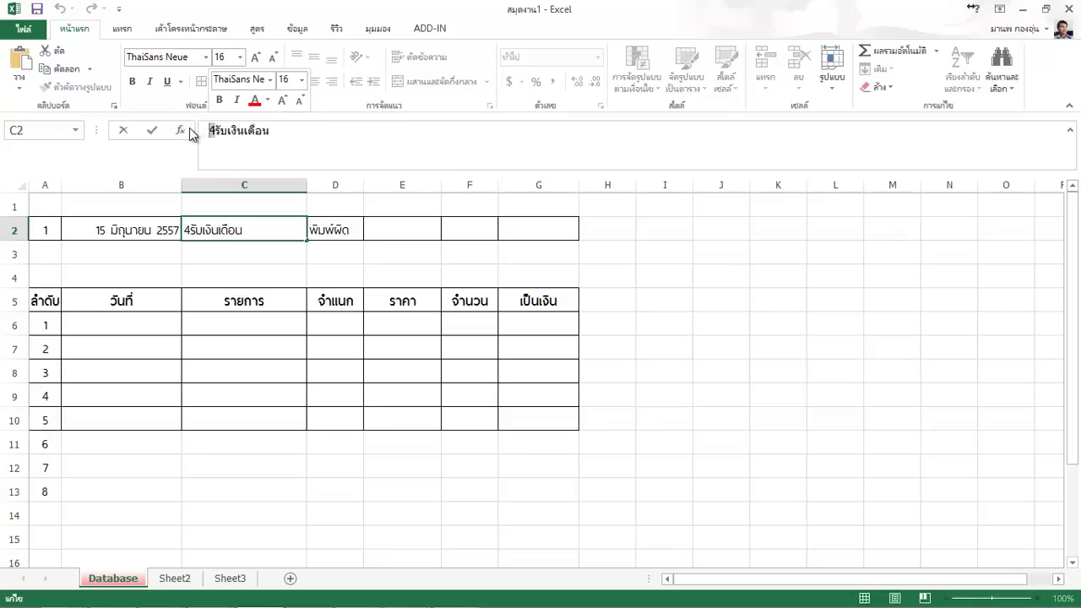
key(BackSpace)
text(10)
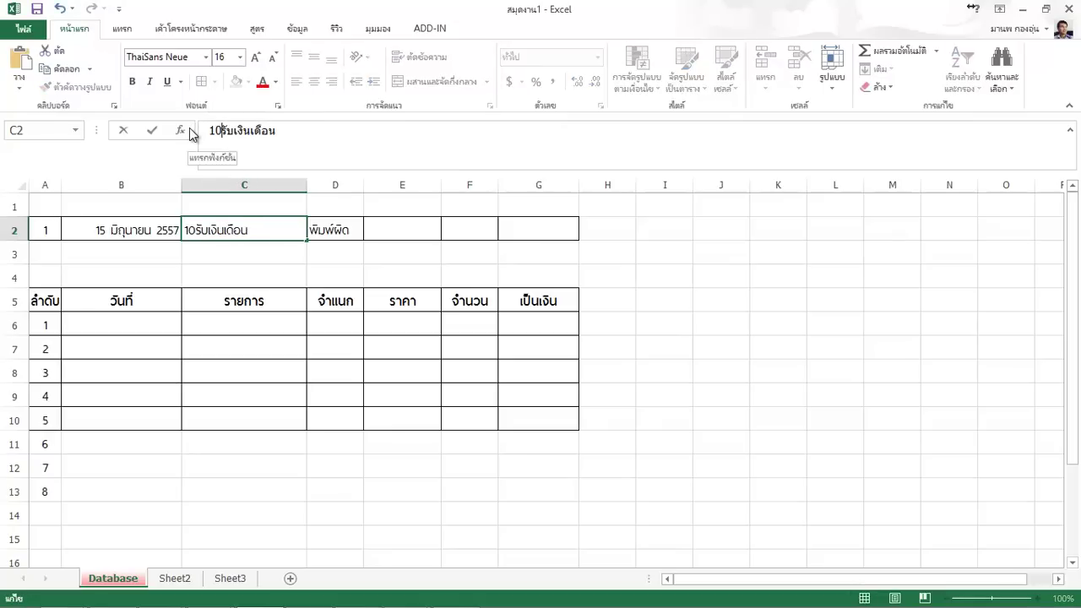
key(BackSpace)
key(BackSpace)
text(จ่าย)
key(Return)
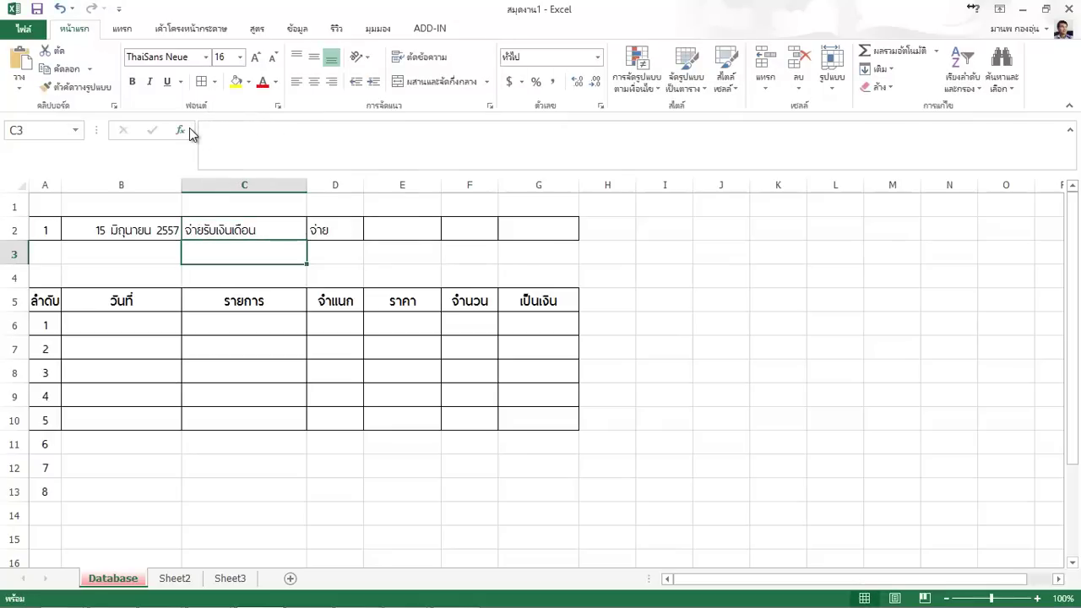
Delete the จ่าย prefix so C2 reads รับเงินเดือน again
click(201, 233)
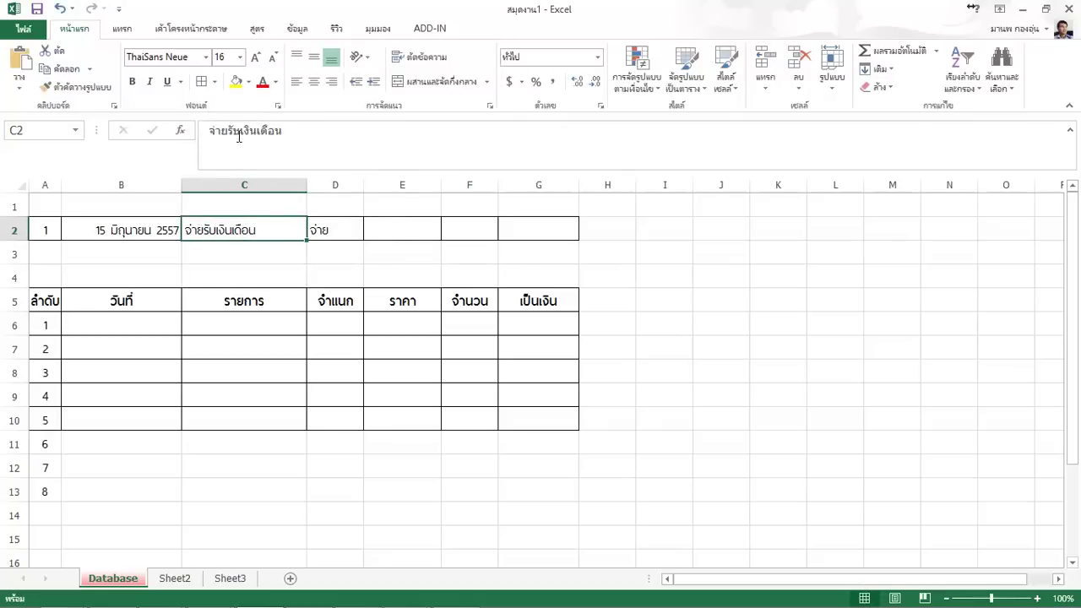
drag(226, 131, 209, 132)
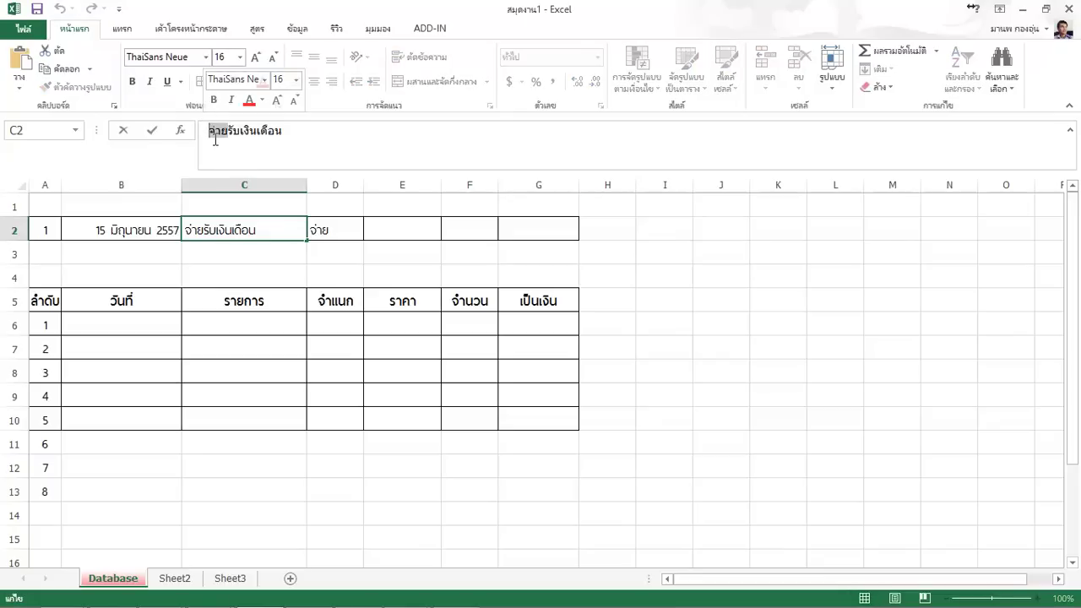
key(BackSpace)
key(Return)
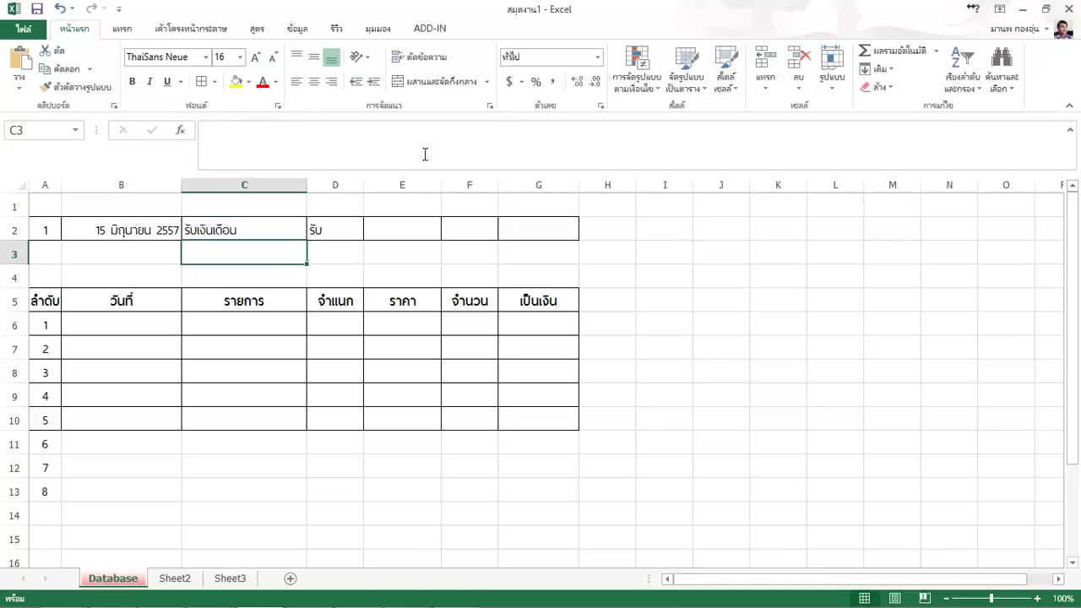
Center D2's รับ result horizontally and vertically
click(337, 228)
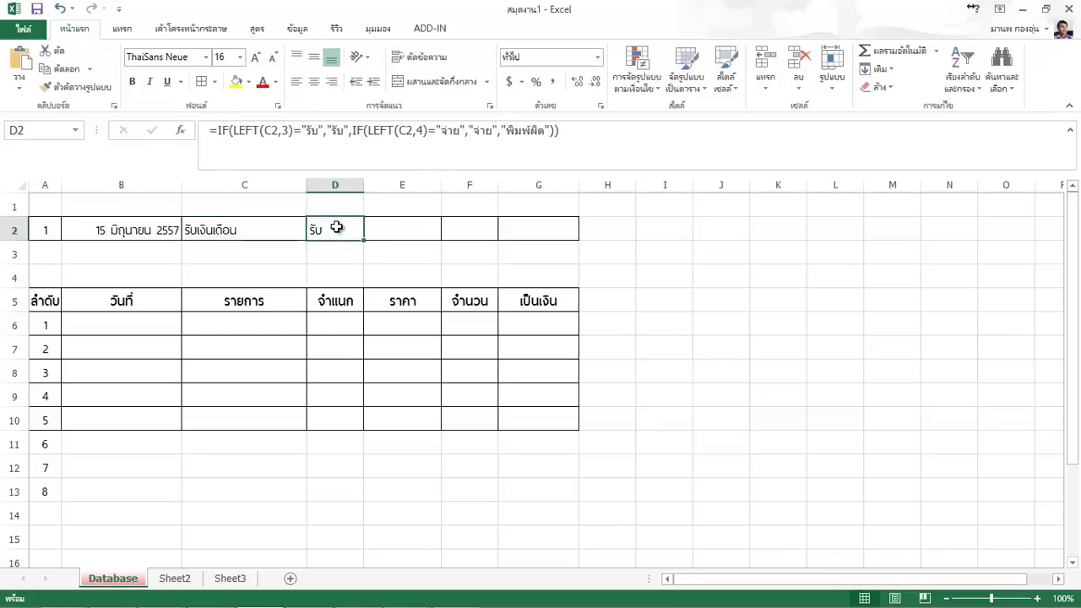
click(314, 81)
click(313, 56)
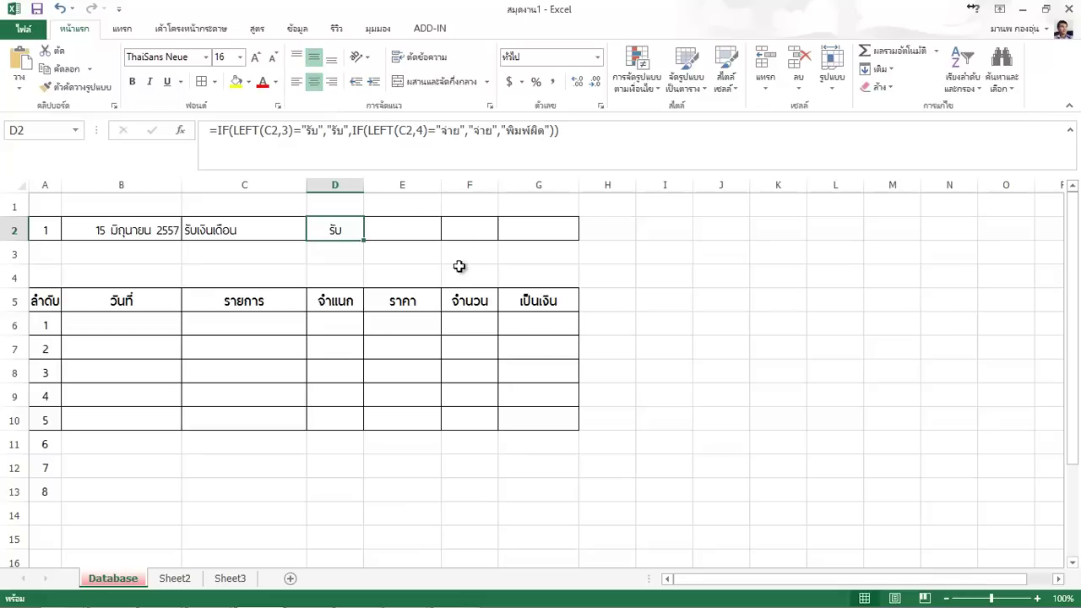
click(393, 229)
click(250, 225)
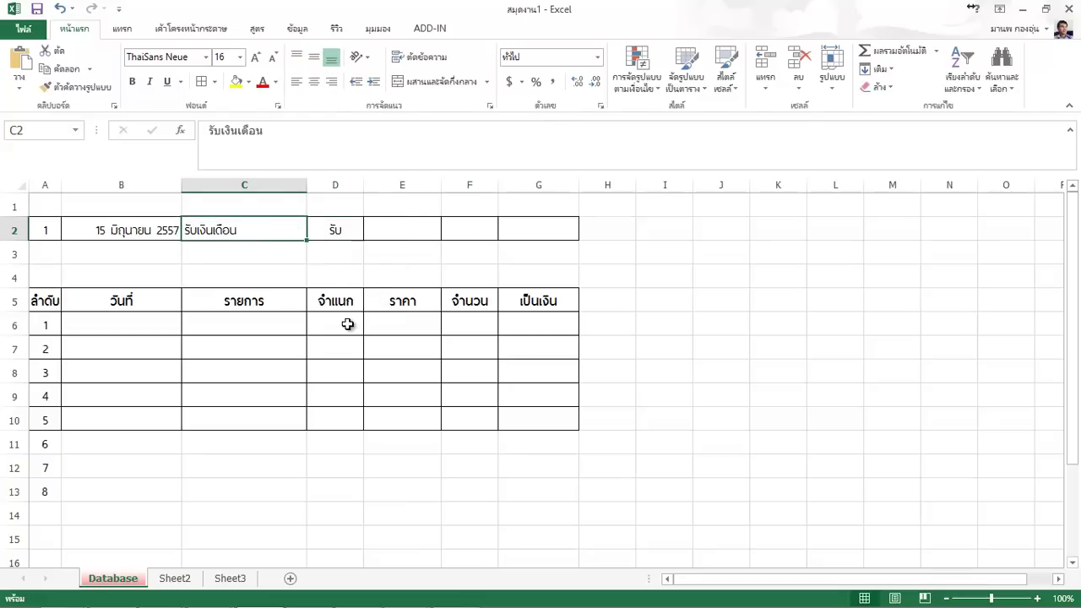
click(345, 326)
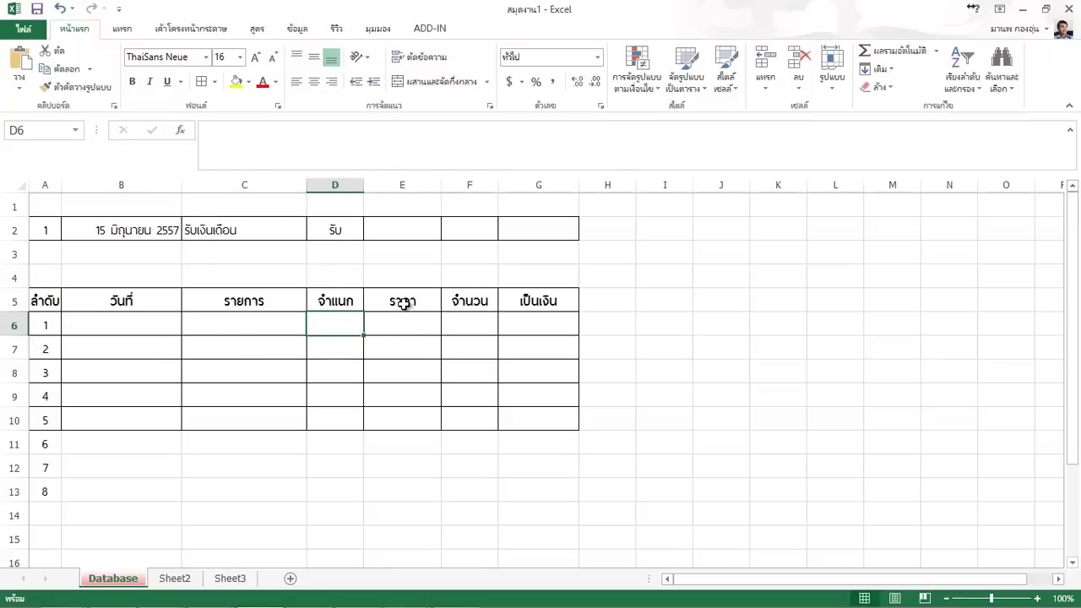
click(470, 303)
click(412, 302)
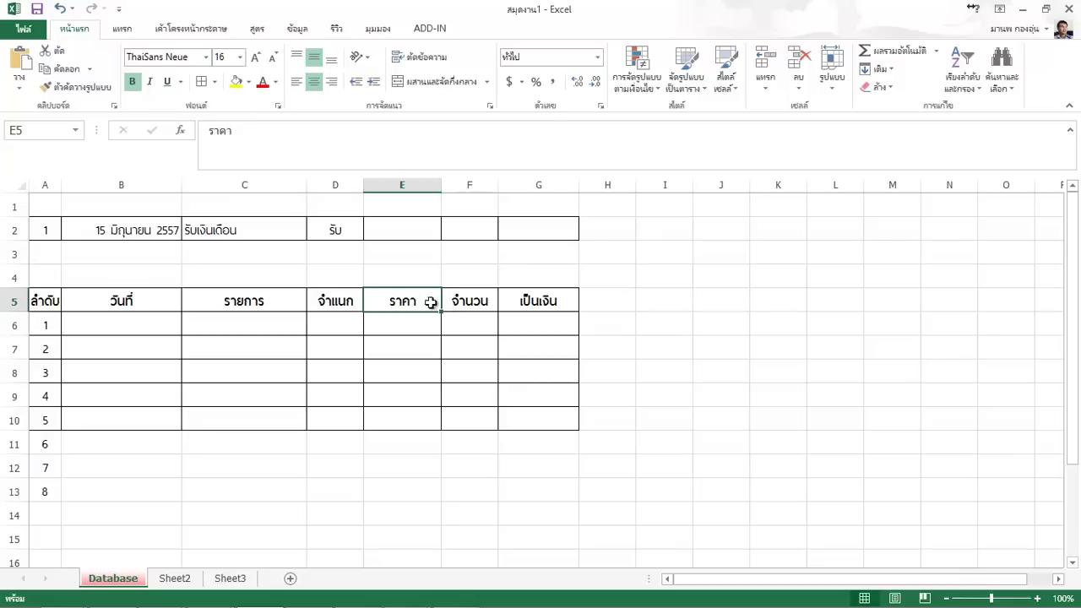
click(452, 303)
click(402, 300)
text(จำนวน)
key(Tab)
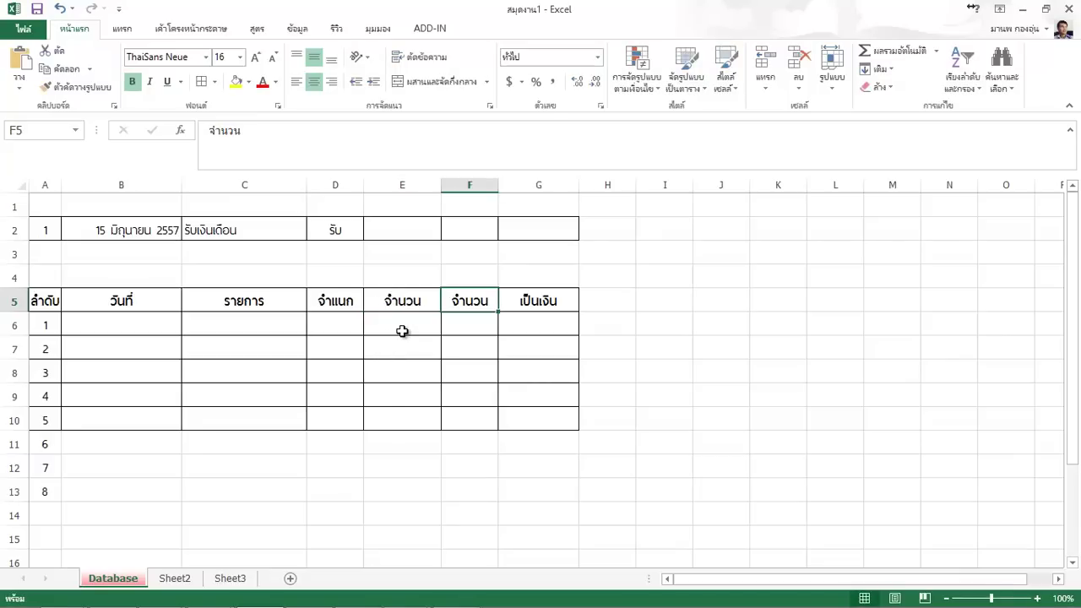
text(ราคา)
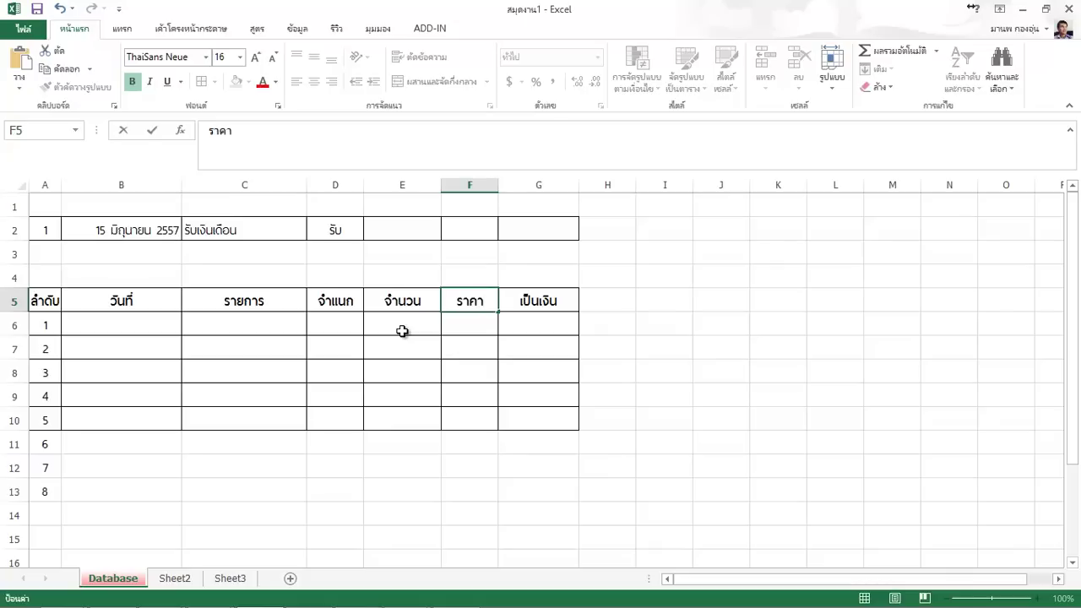
click(402, 331)
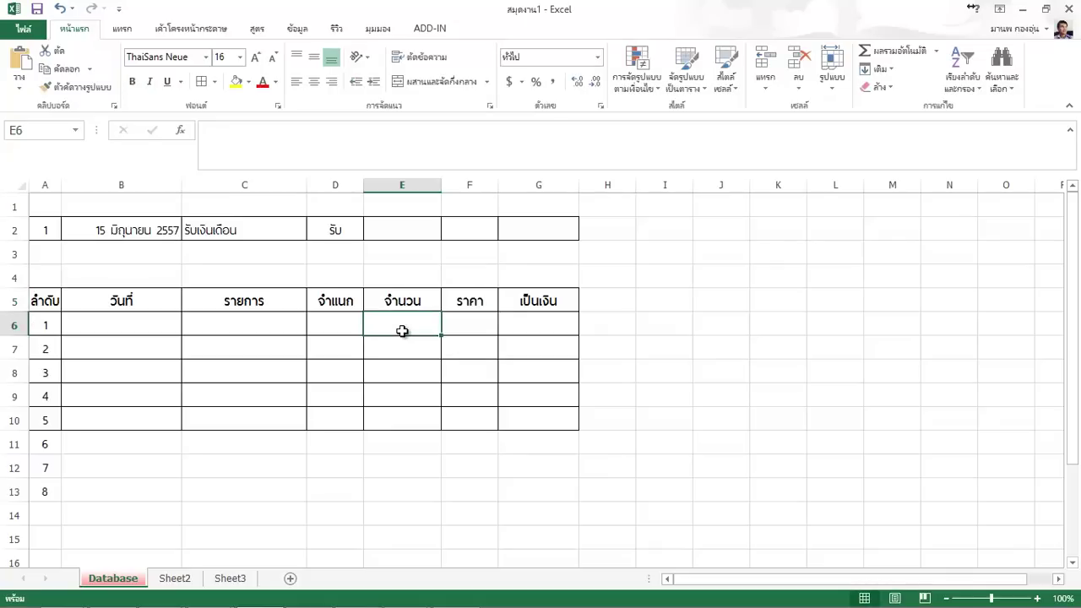
click(478, 325)
click(395, 294)
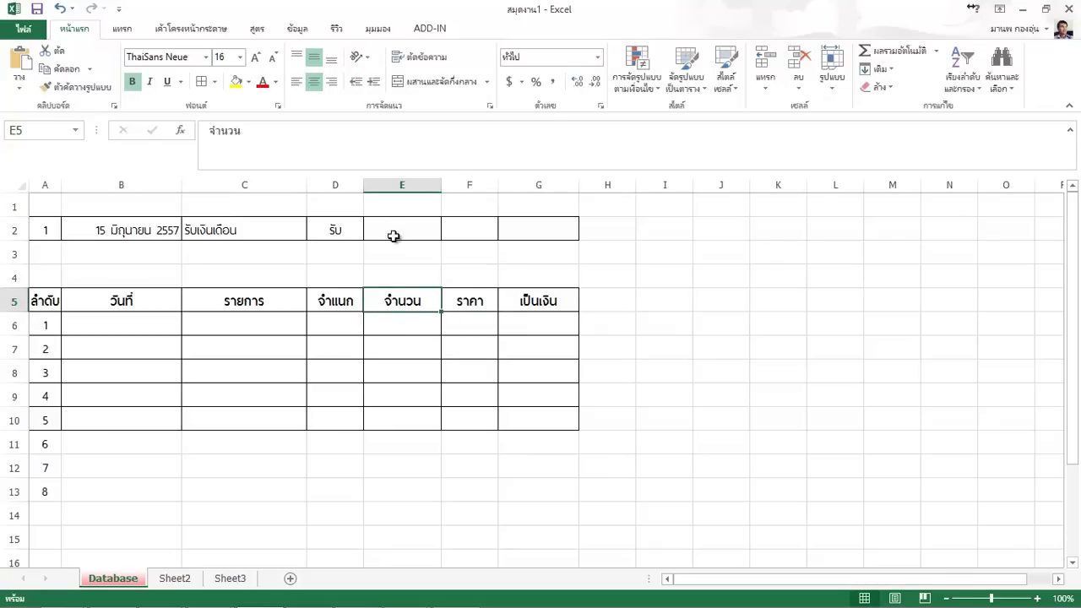
click(394, 233)
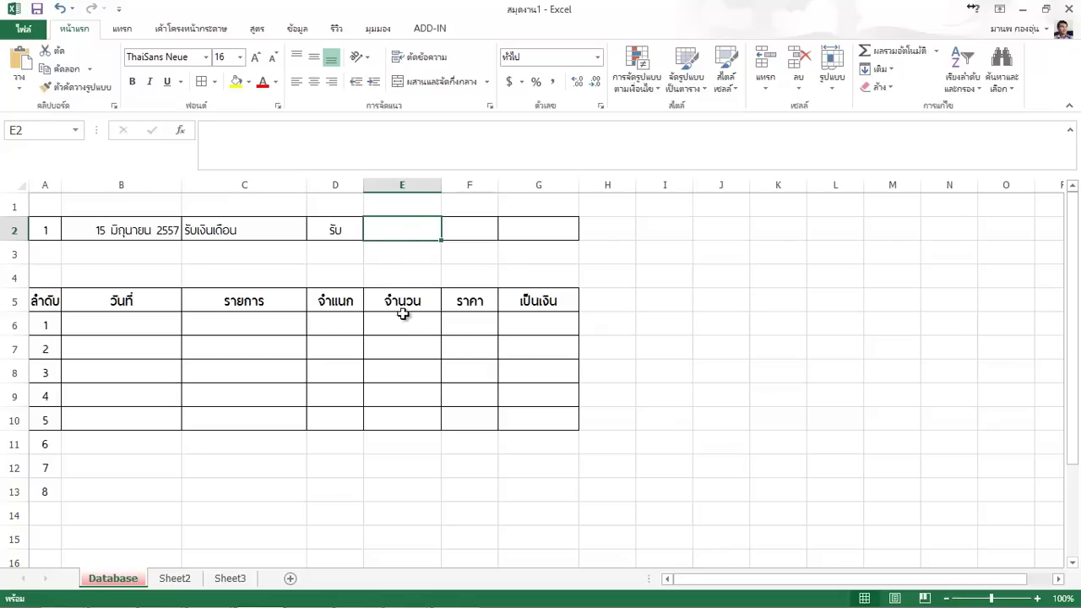
click(402, 326)
click(409, 233)
click(416, 321)
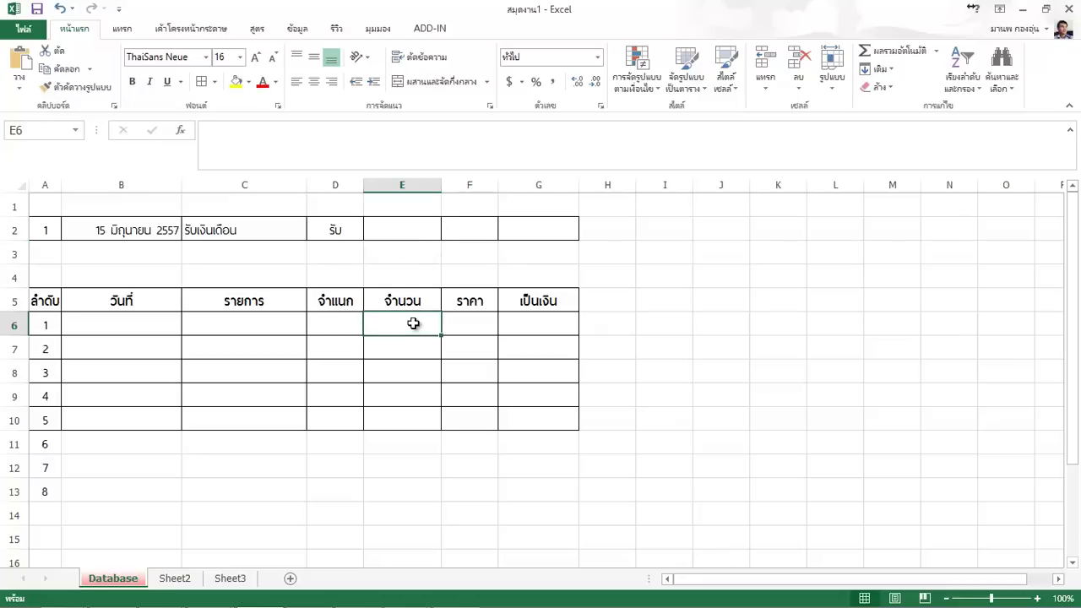
click(410, 229)
click(414, 329)
click(407, 221)
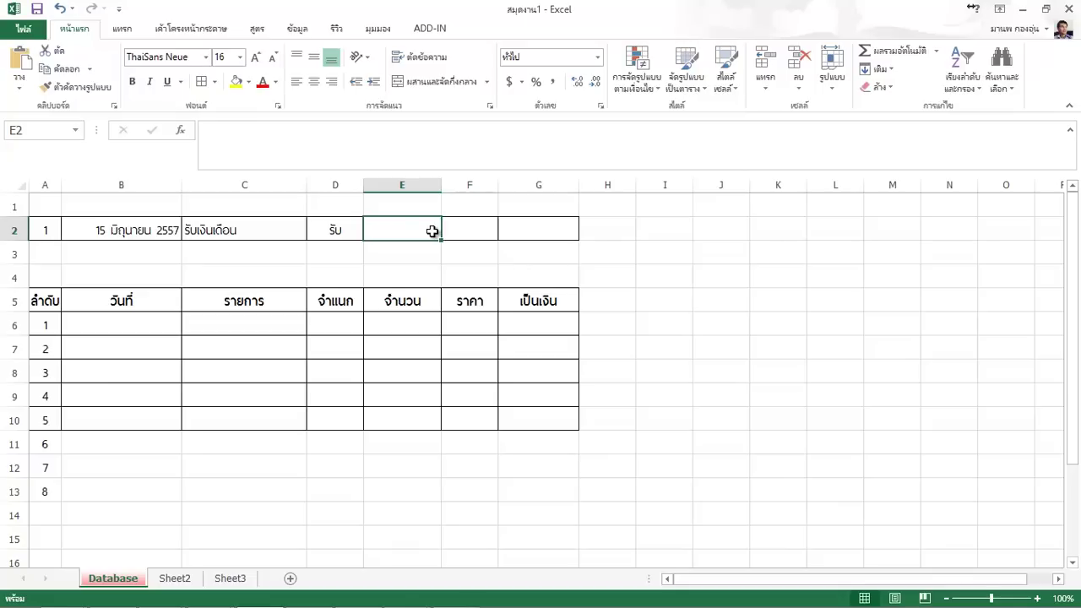
Set E2's Data Validation to allow whole numbers greater than a minimum of 0
click(296, 31)
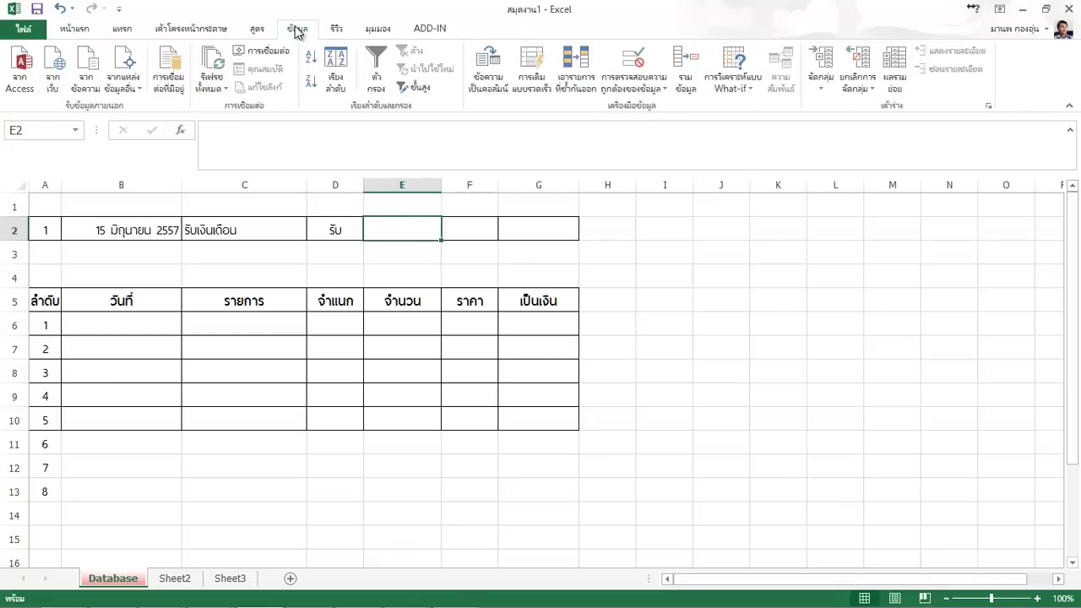
click(624, 66)
mouse_move(643, 98)
mouse_down()
mouse_move(771, 221)
mouse_move(736, 161)
mouse_up()
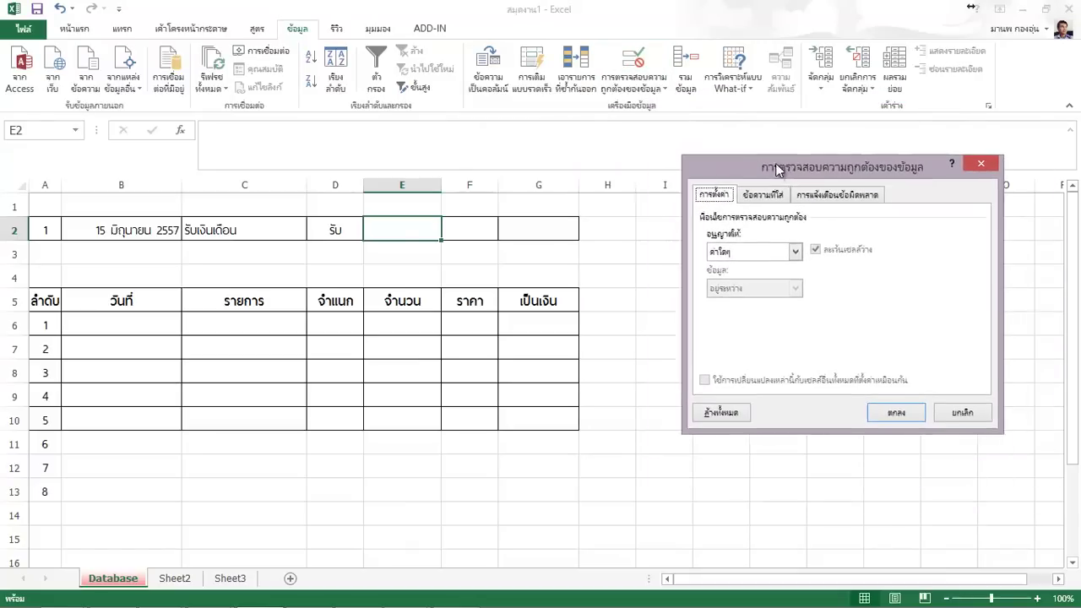
click(717, 244)
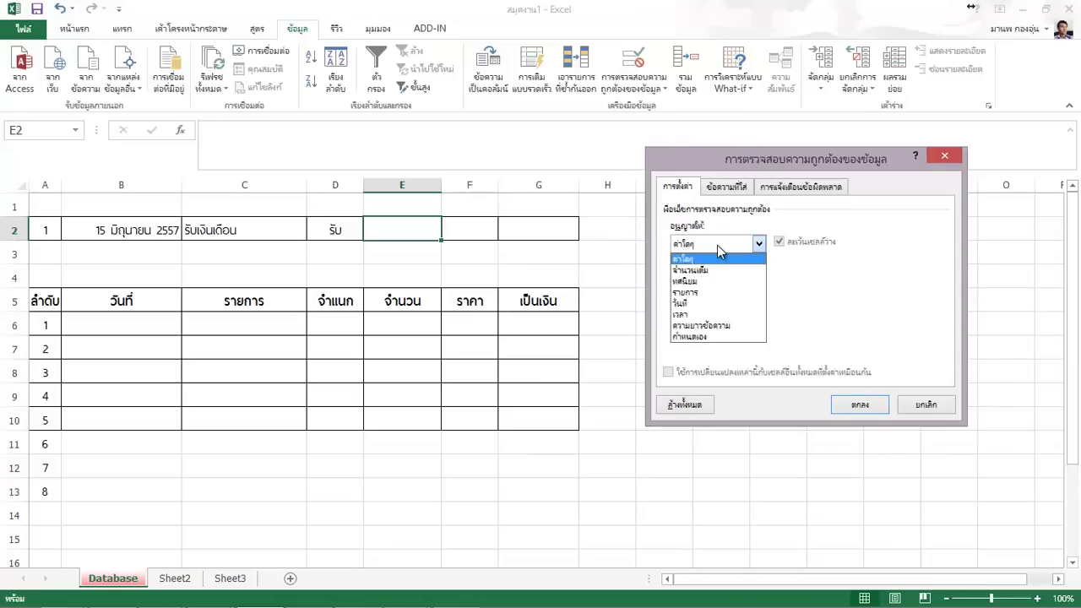
click(709, 267)
click(716, 282)
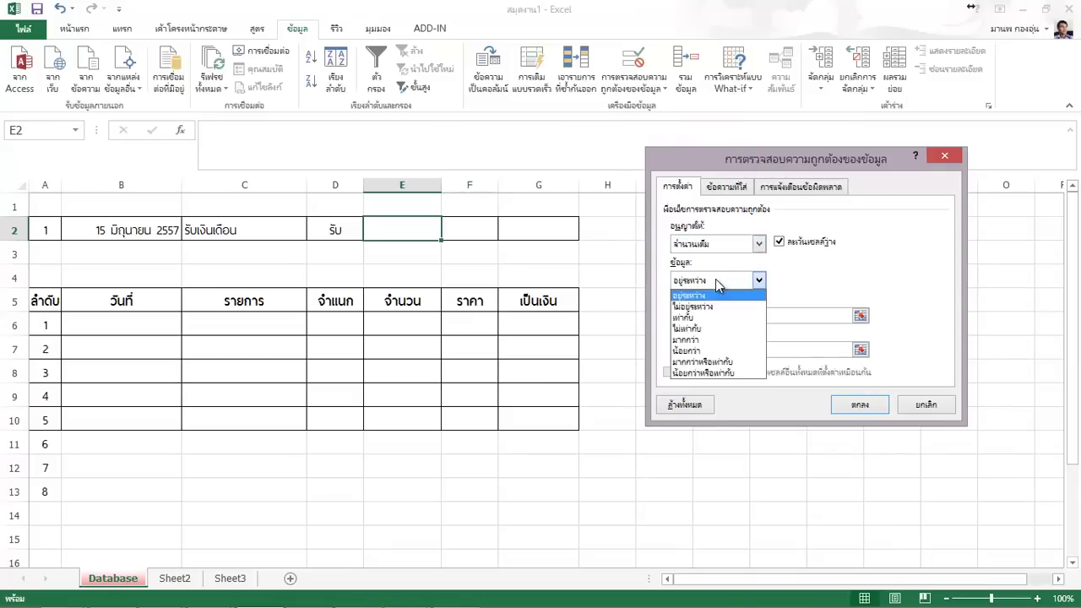
click(698, 340)
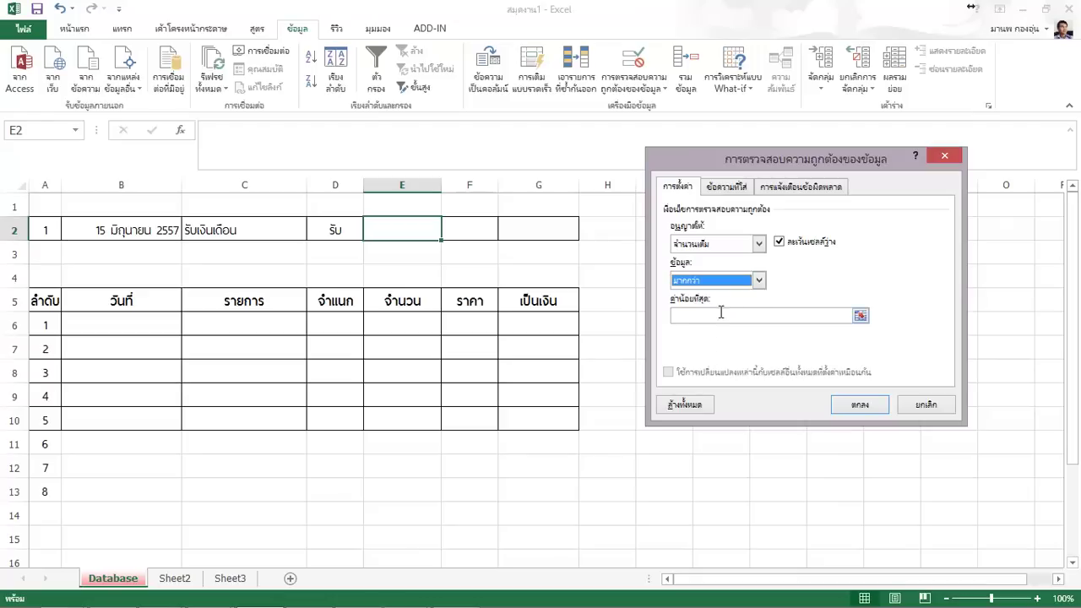
click(718, 315)
text(0)
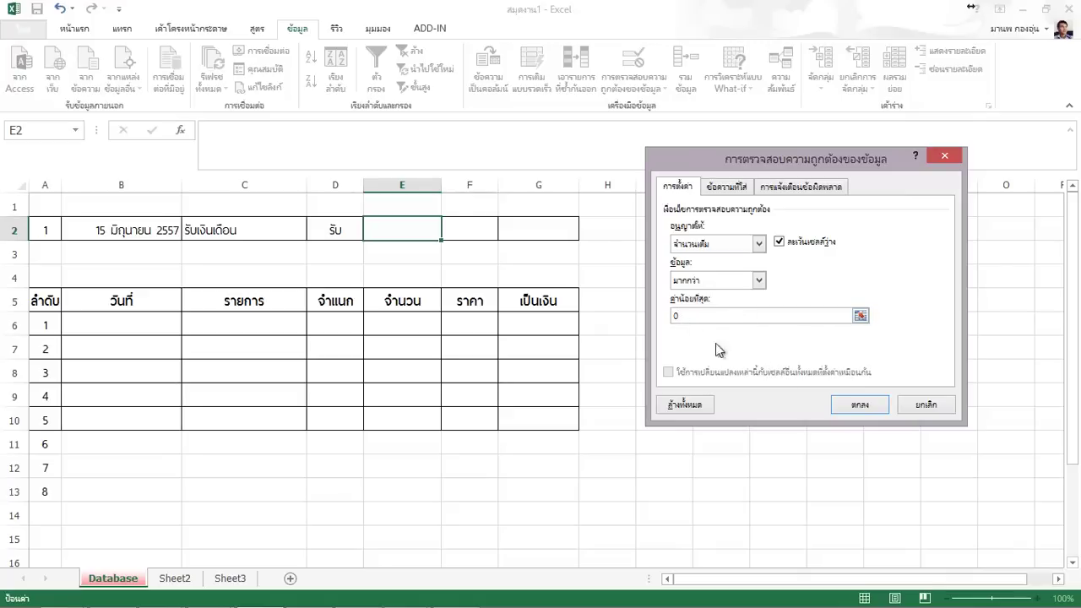
Apply the rule, verify E2 rejects an entry of 0, and leave E2 empty
click(867, 409)
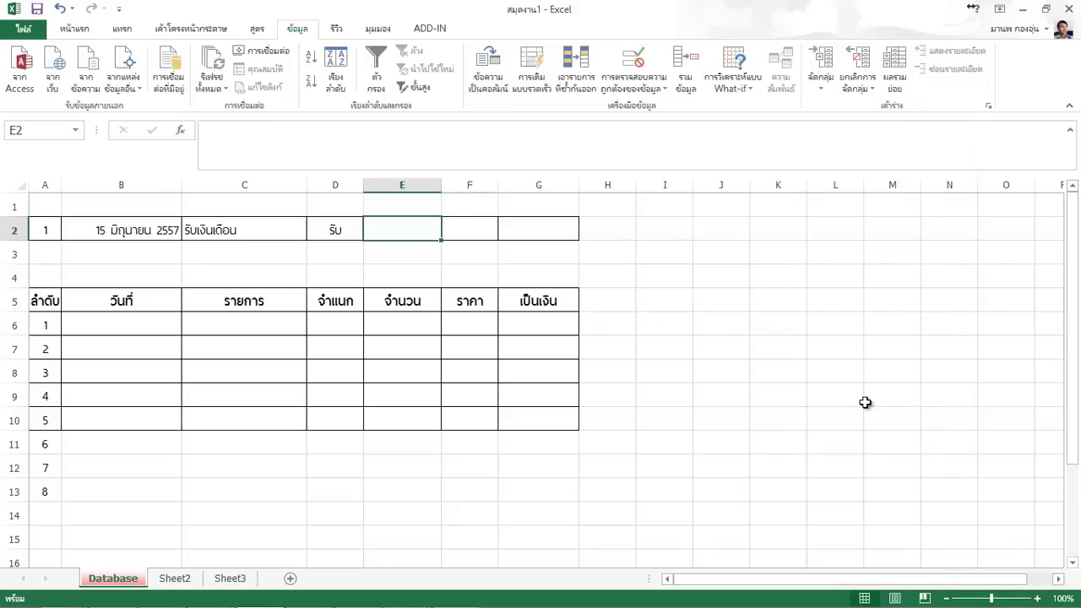
text(0)
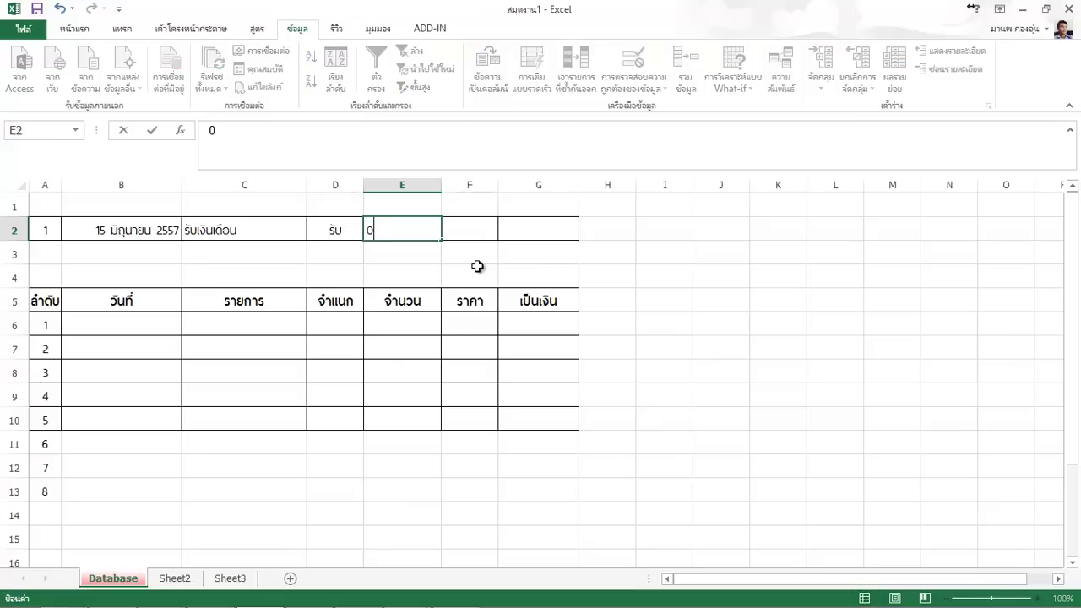
key(Return)
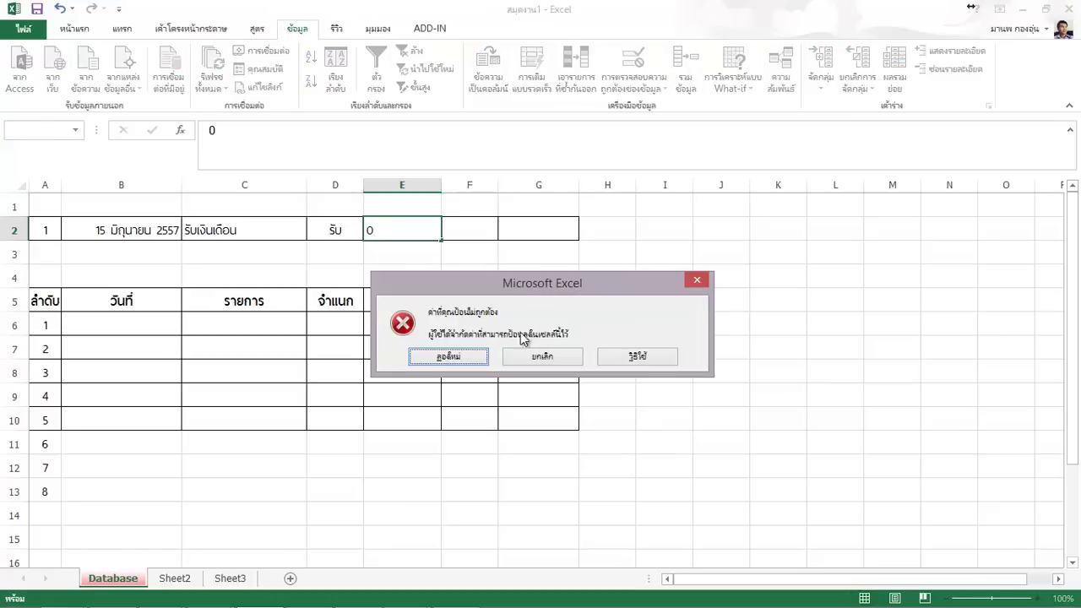
click(475, 356)
key(BackSpace)
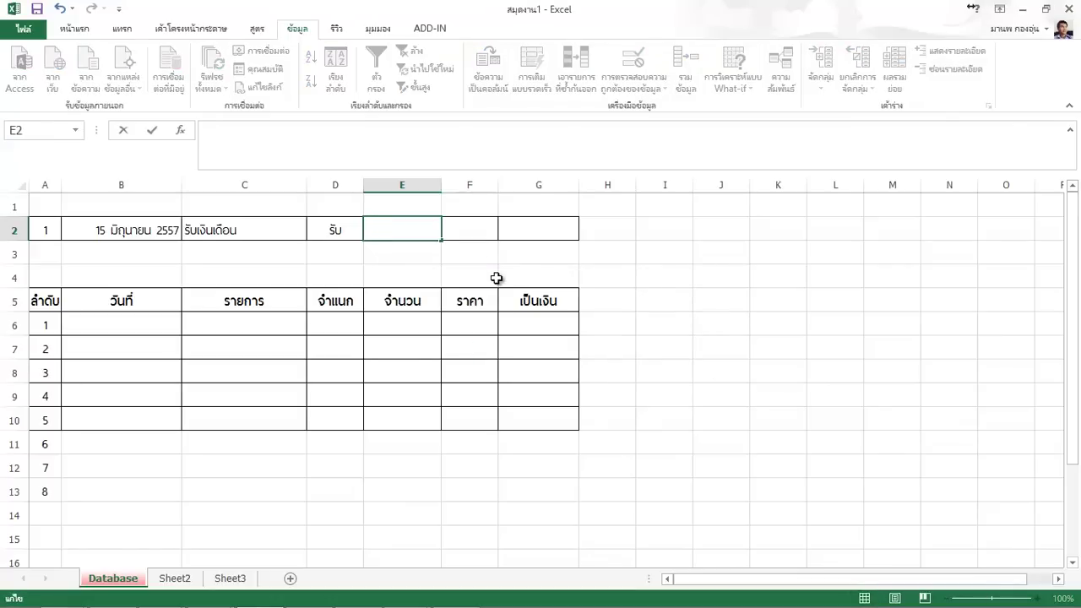
click(545, 253)
click(437, 232)
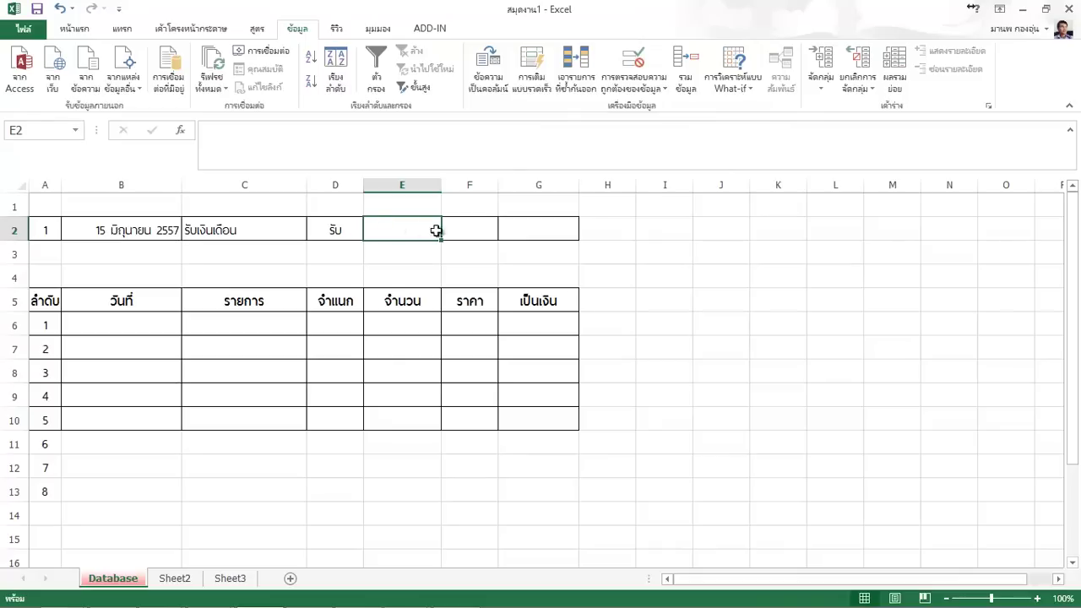
Give E2 the input message title 'กรอกเฉพาะตัวเลขจำนวนเต็ม' and text 'กรุณากรอกเฉพาะตัวเลขจำนวนเต็มเท่านั้น'
click(626, 68)
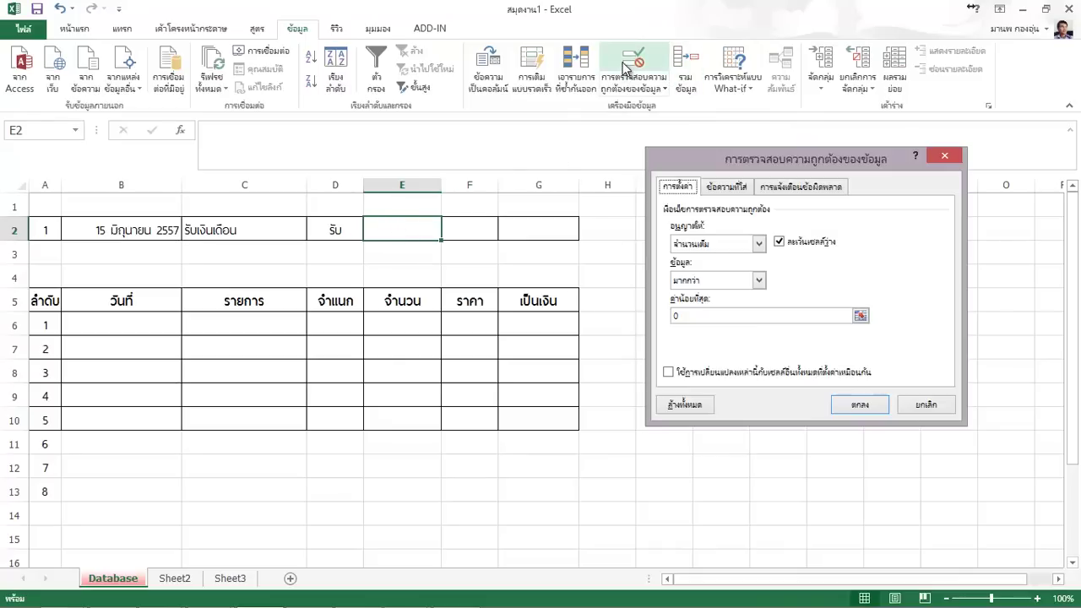
click(731, 187)
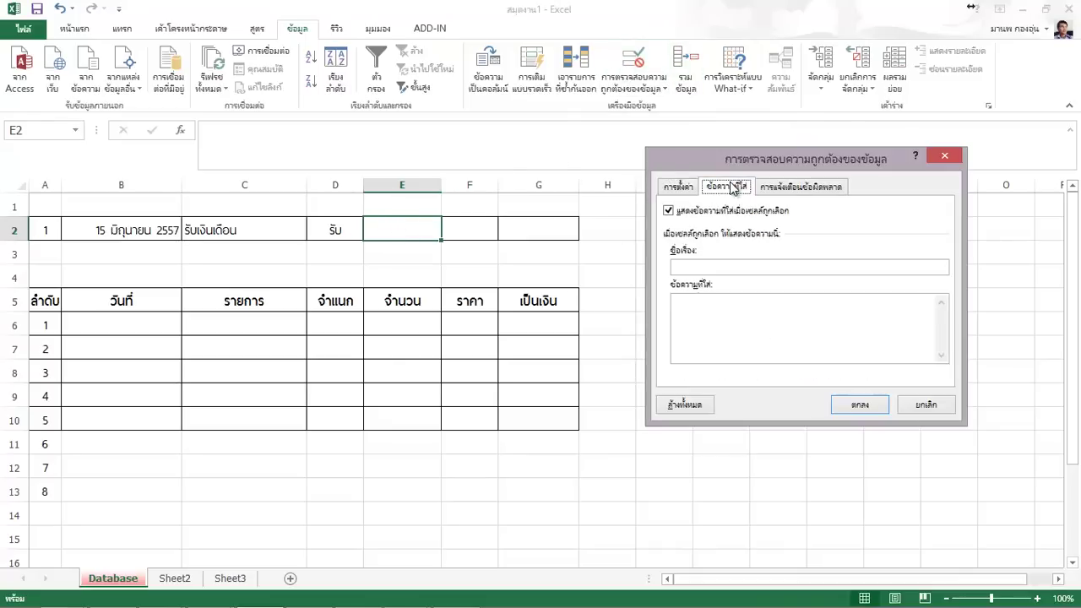
click(716, 268)
text(หั)
key(BackSpace)
key(BackSpace)
text(กรอก)
text(ข)
text(พาะตั)
text(วเล)
text(จำน)
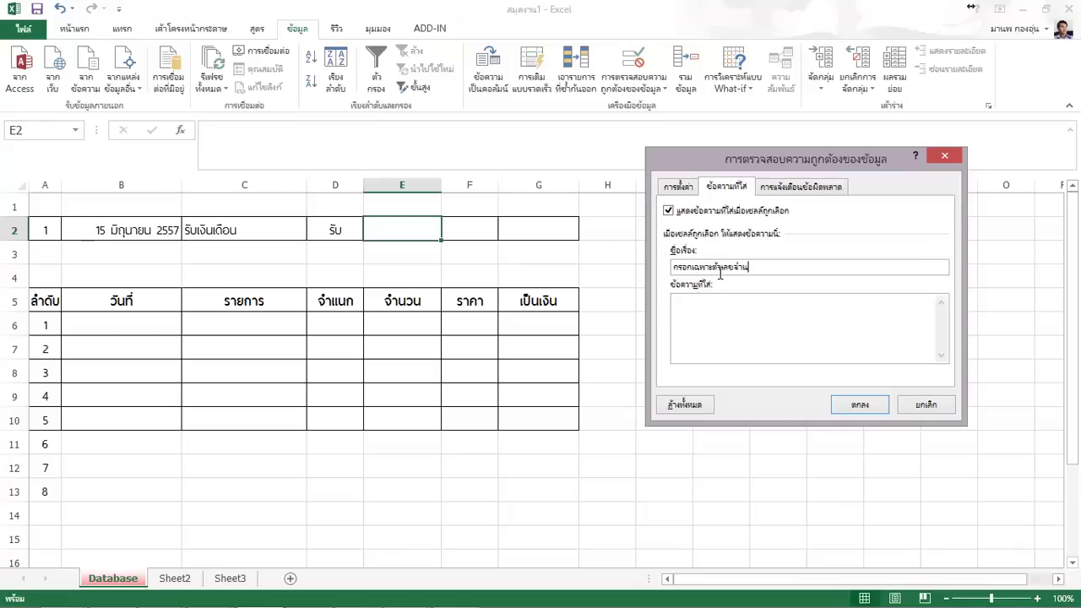
text(วนเต็ม)
click(733, 312)
text(กรุณากร)
text(อกเ)
text(ฉพาะตัวเล)
text(ขจำนวน)
text(เต็มเท่านั้น)
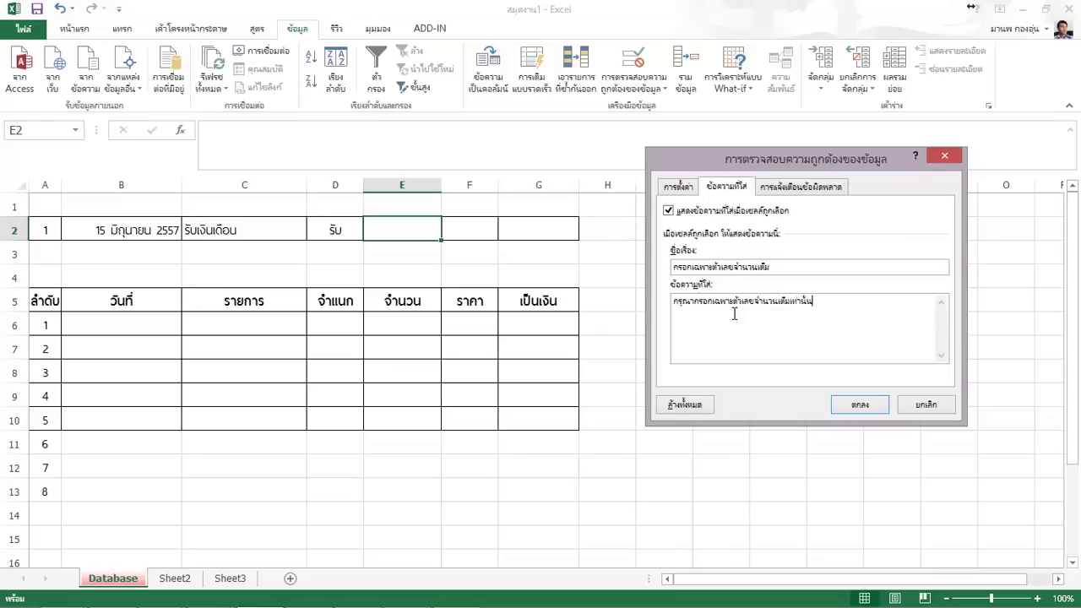
click(804, 187)
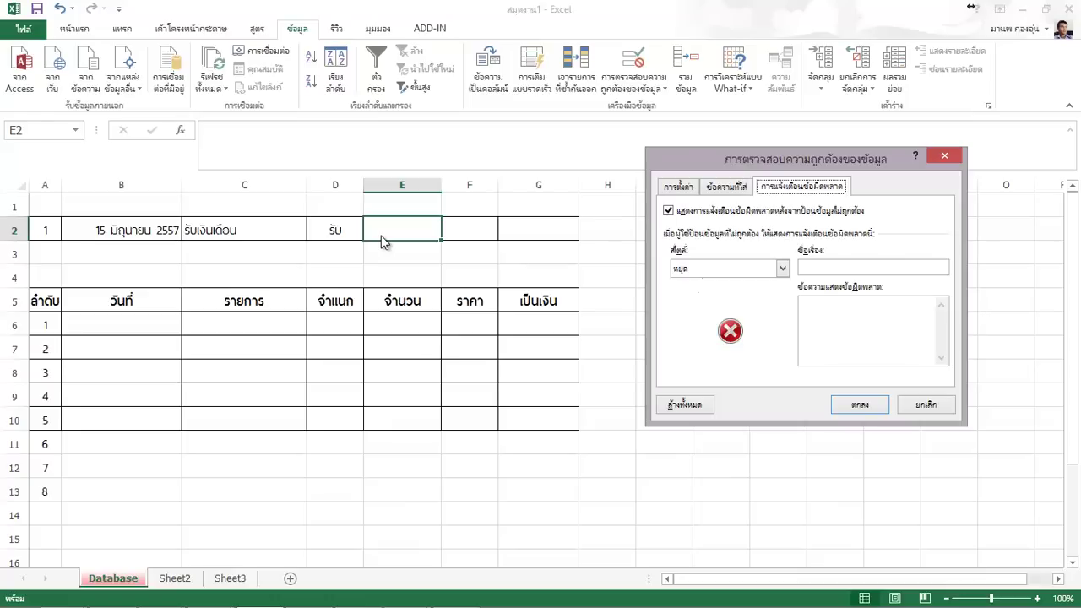
Add a Stop alert titled 'ข้อผิดพลาดในการกรอกข้อมูล', requiring whole numbers above 0, and save the validation
click(843, 267)
text(ด)
key(BackSpace)
key(BackSpace)
key(BackSpace)
text(ข้อ)
text(ผิดพลา)
text(ดในก)
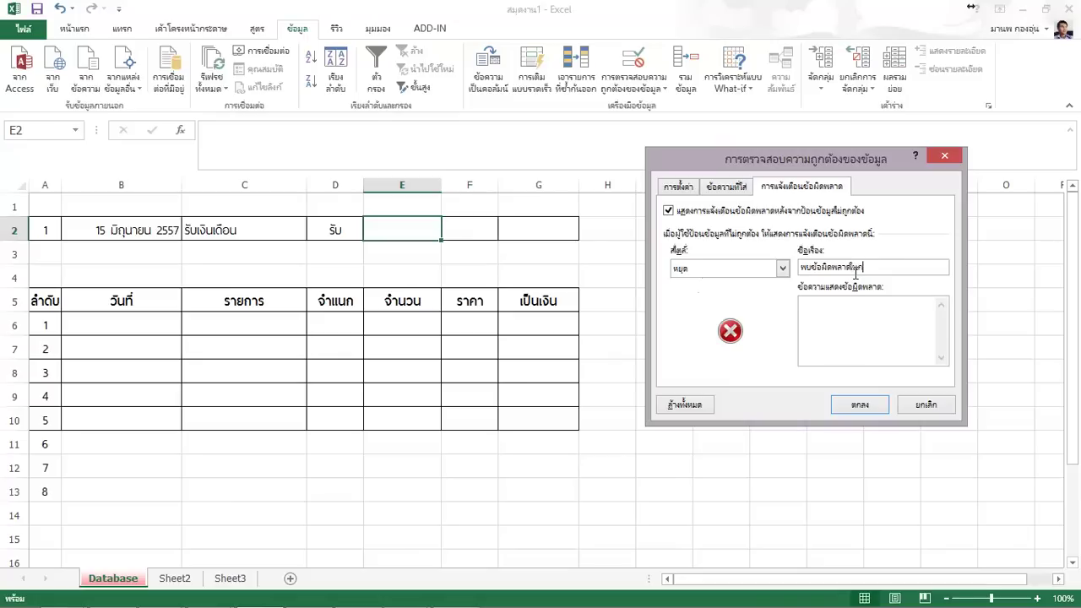
text(ารกรอกข้)
text(อมู)
text(ล)
key(Tab)
text(กรุณ)
text(ากรอกข้อมูล)
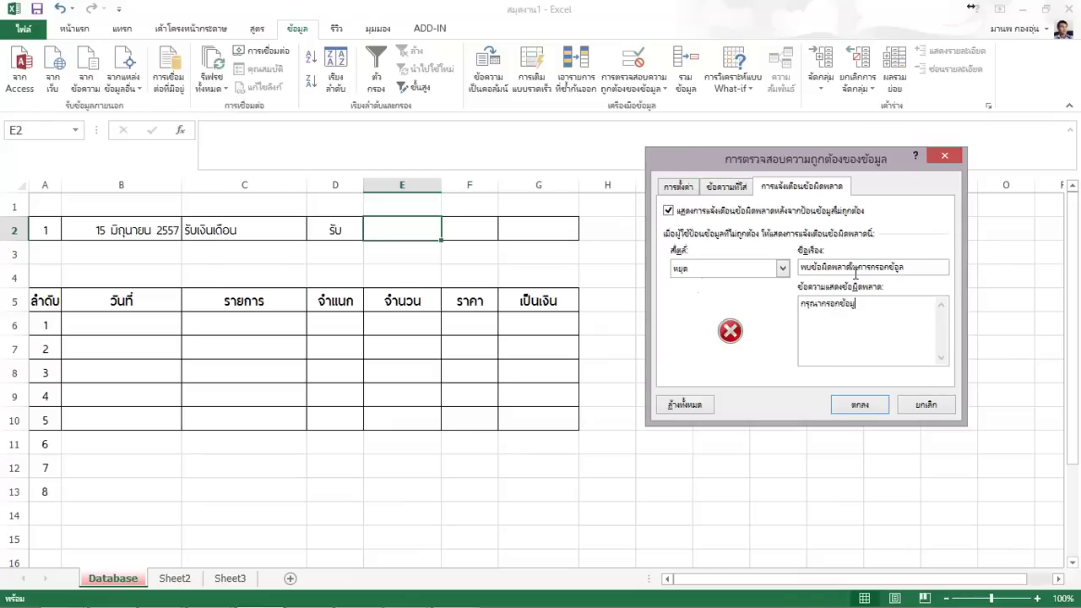
text(ลห)
text(่เ)
text(ป็นตัวเลขจ)
text(ำนวนเต็)
text(ม)
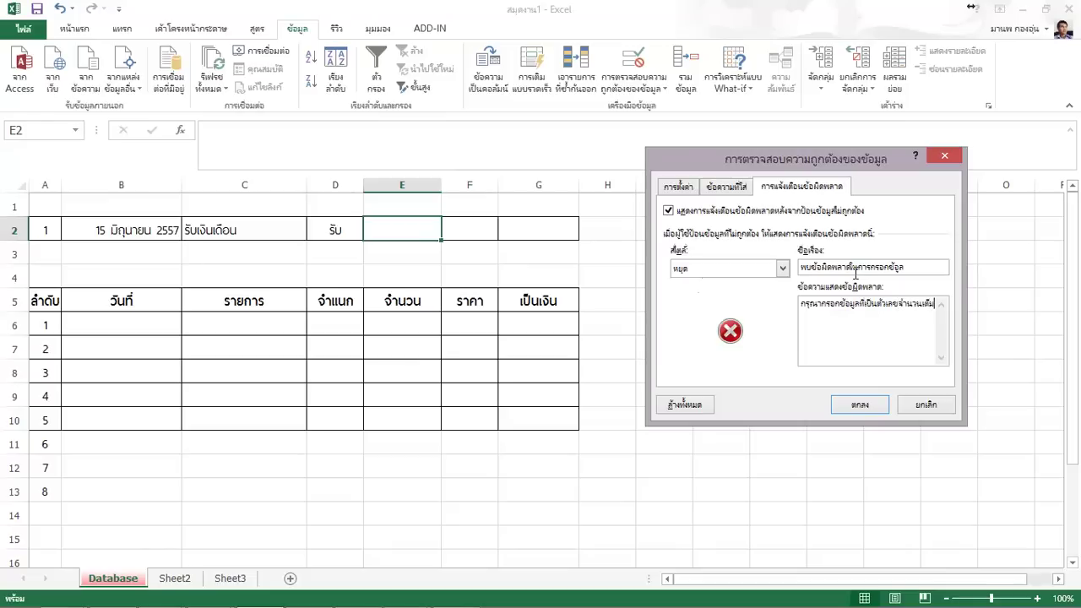
text(ที่มากกว่า 0)
text(เท่านั้น)
click(860, 407)
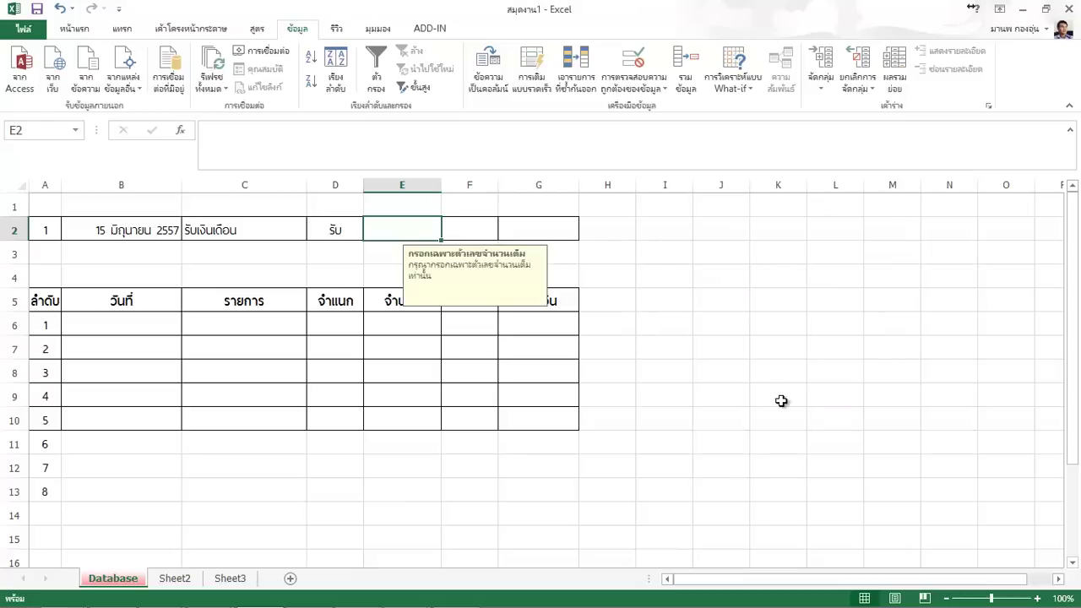
click(756, 414)
click(418, 231)
click(644, 270)
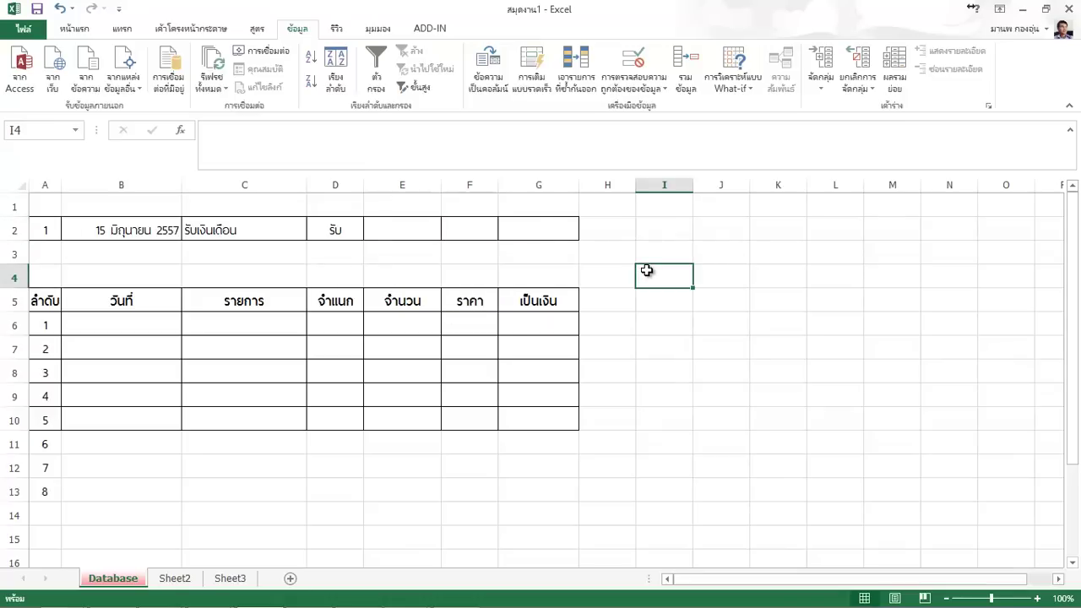
click(473, 229)
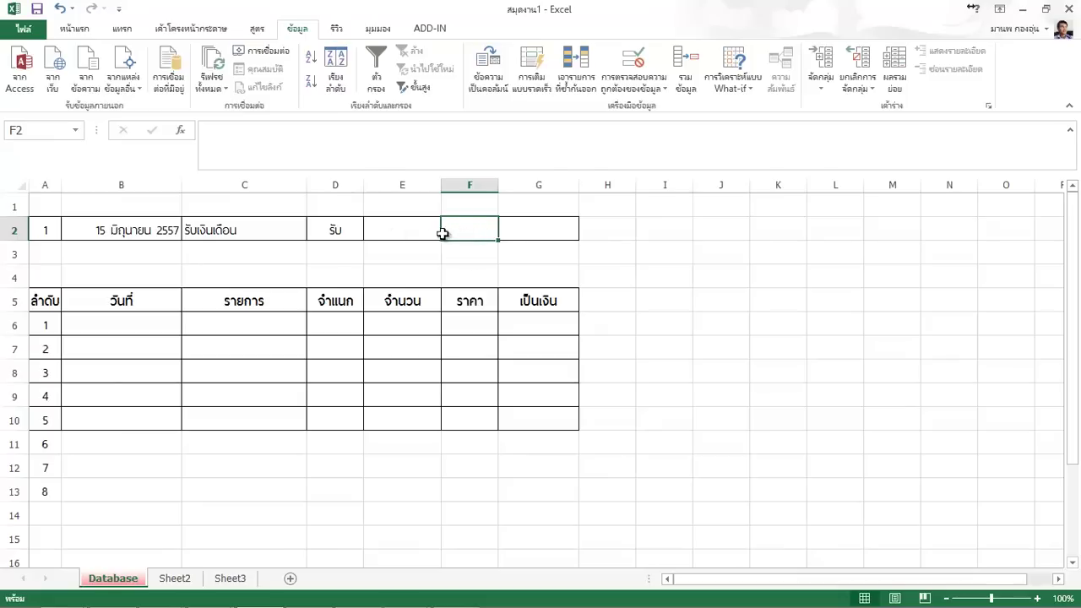
click(534, 230)
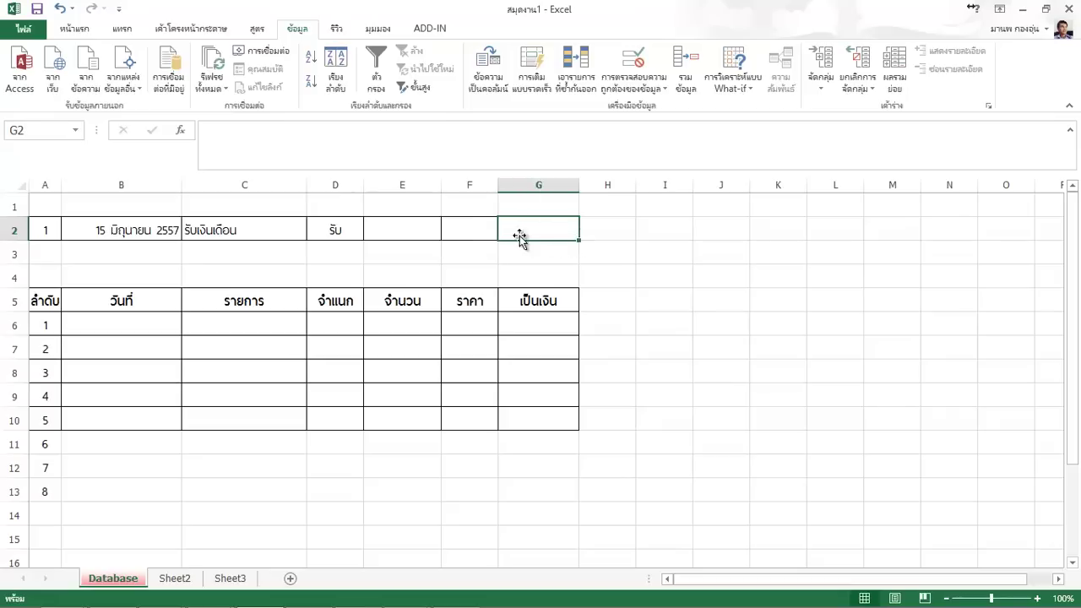
click(418, 228)
click(470, 229)
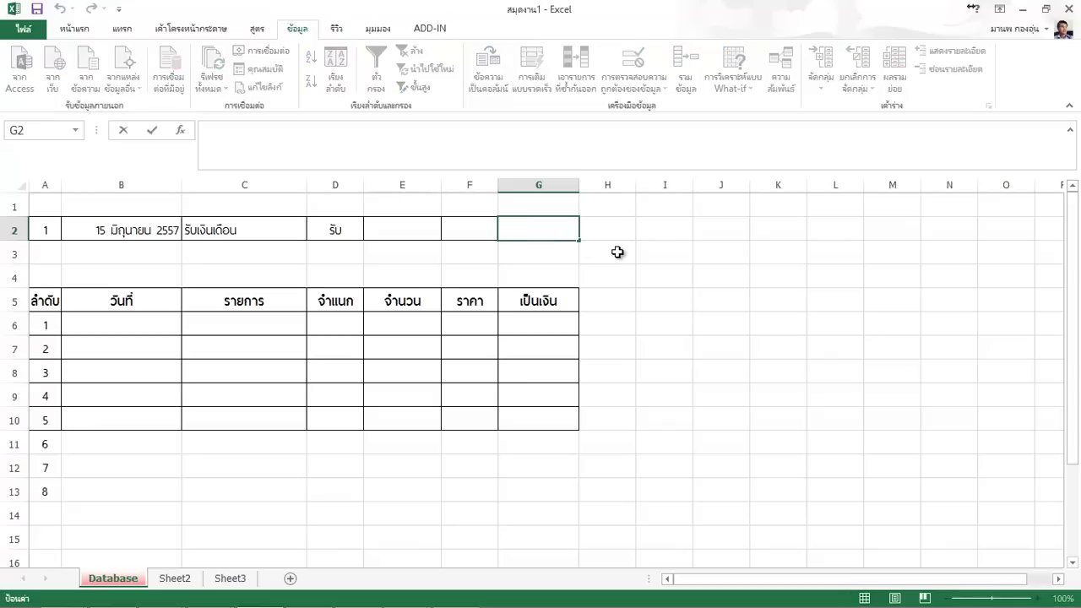
Enter the formula =E2*F2 in G2
text(ช)
text(=)
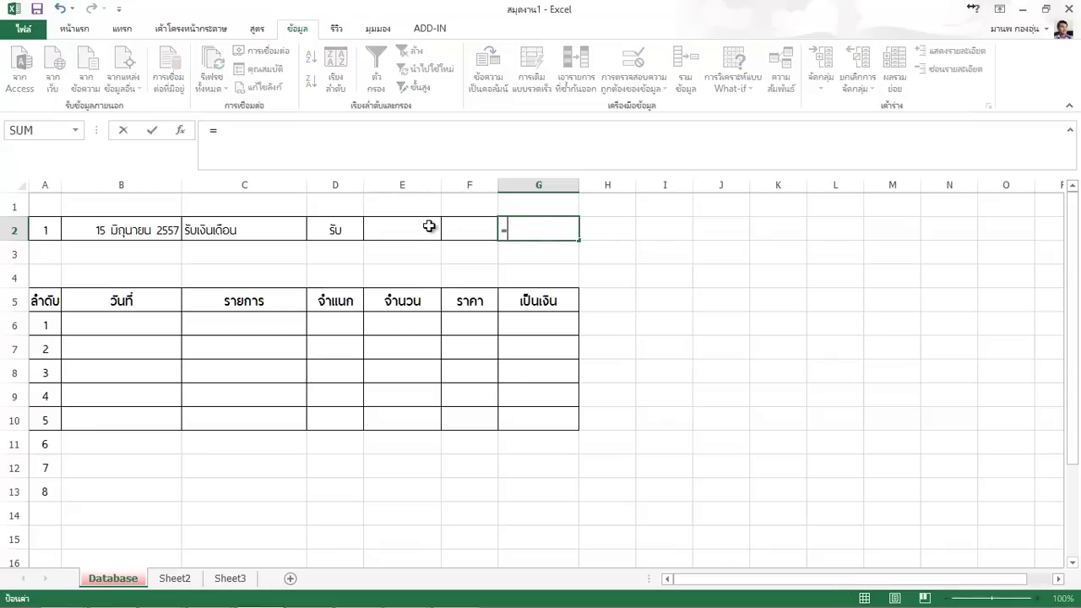
click(415, 225)
text(*)
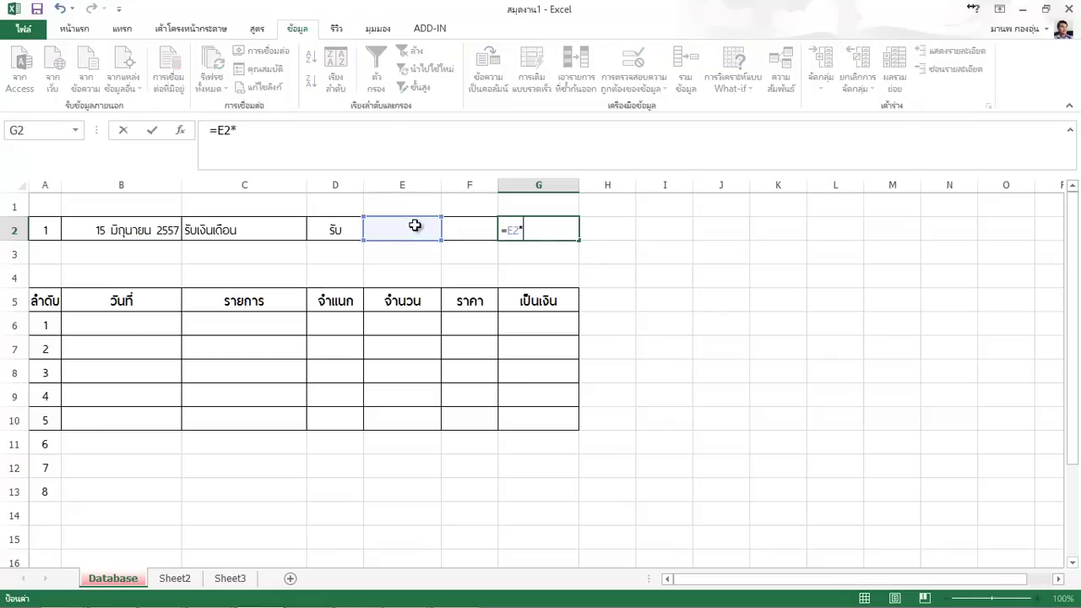
click(478, 230)
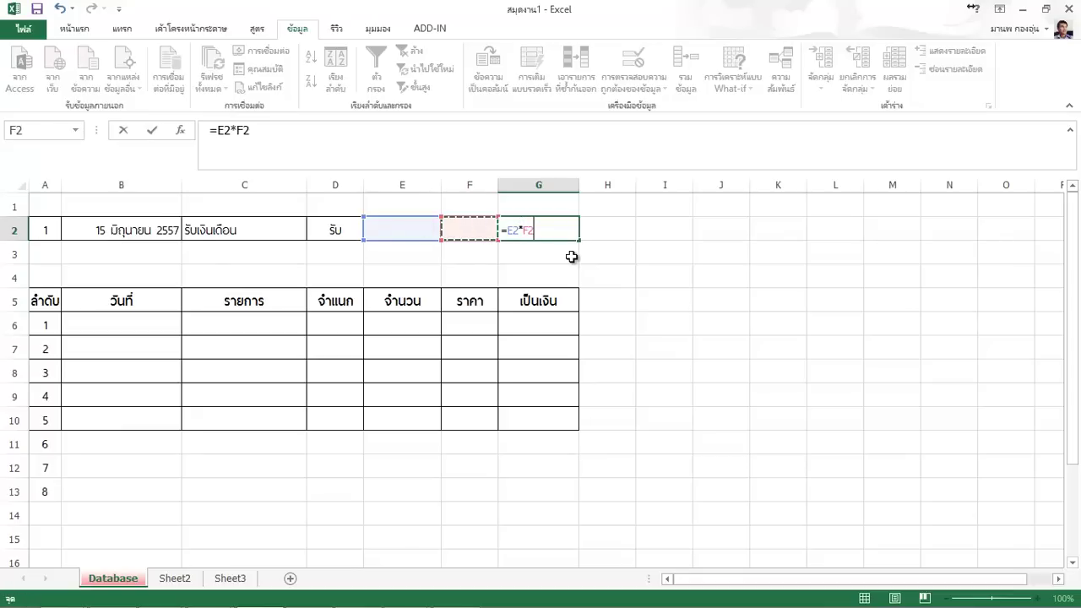
key(Return)
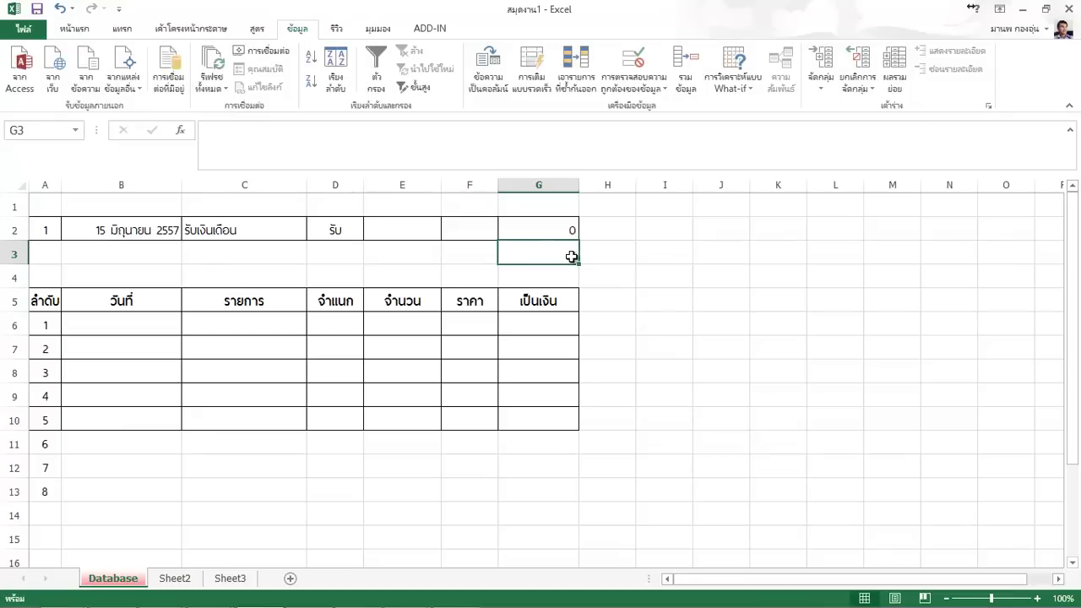
click(542, 230)
Enter quantity 1 in E2 and price 20000 in F2
click(401, 229)
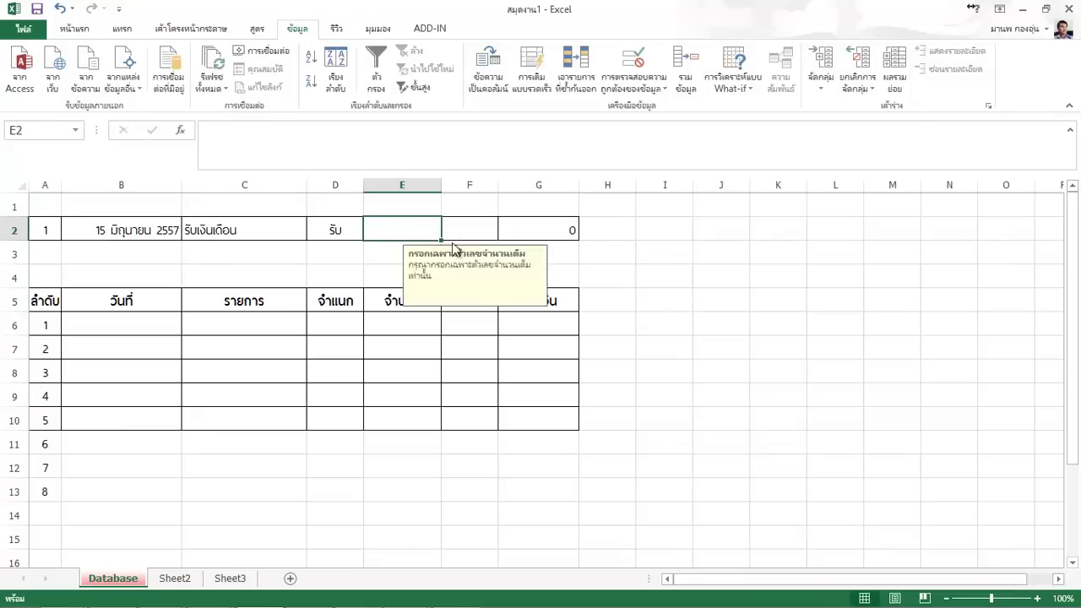
text(1)
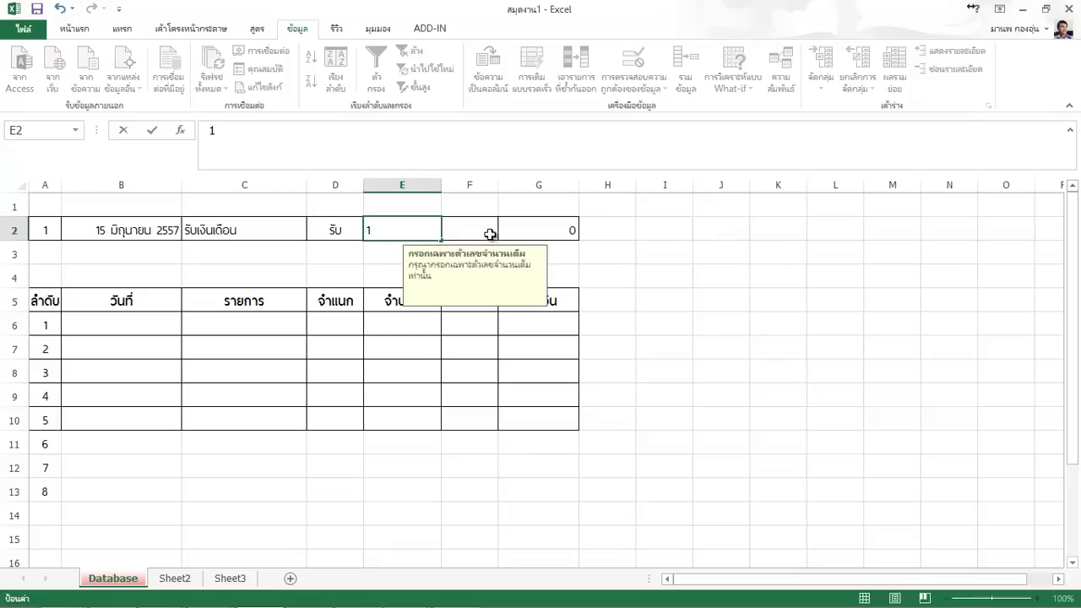
click(488, 233)
text(20000)
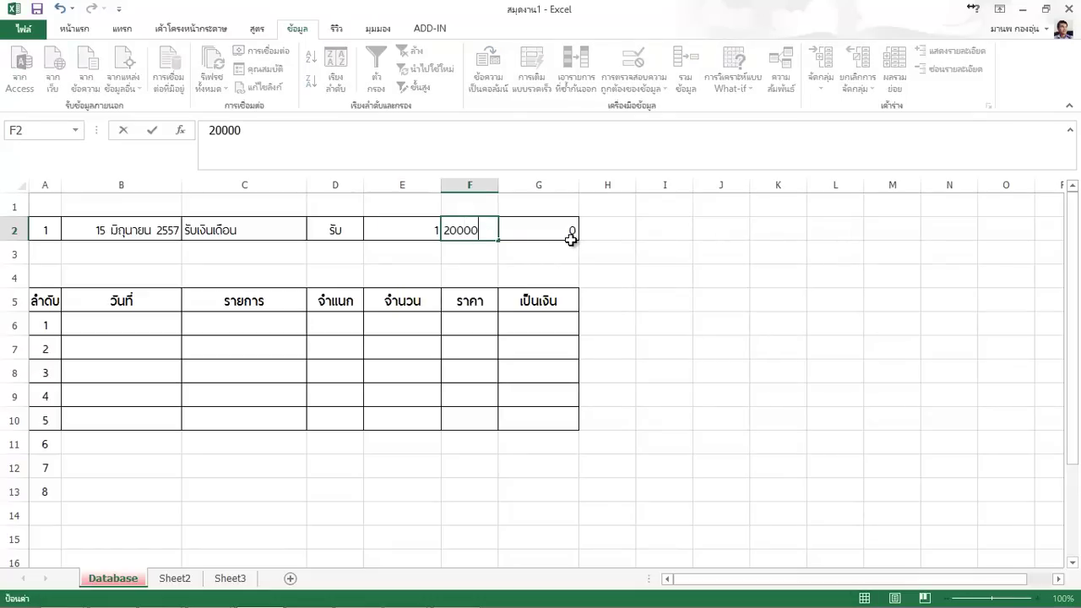
key(Return)
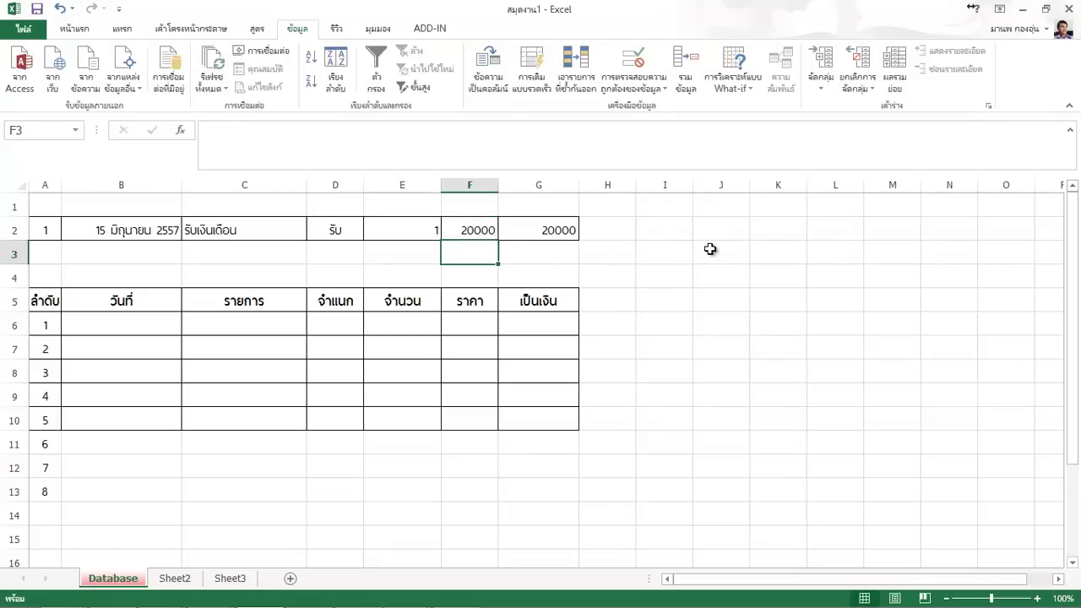
click(711, 250)
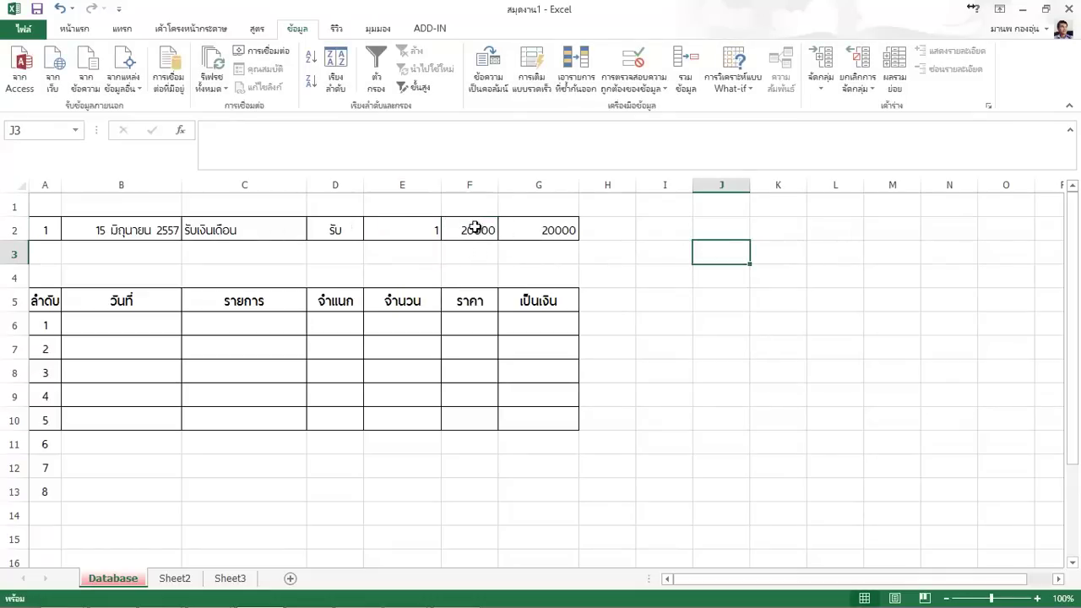
Apply Comma Style to F2:G2 so both cells show 20,000.00
click(479, 230)
drag(479, 229, 526, 229)
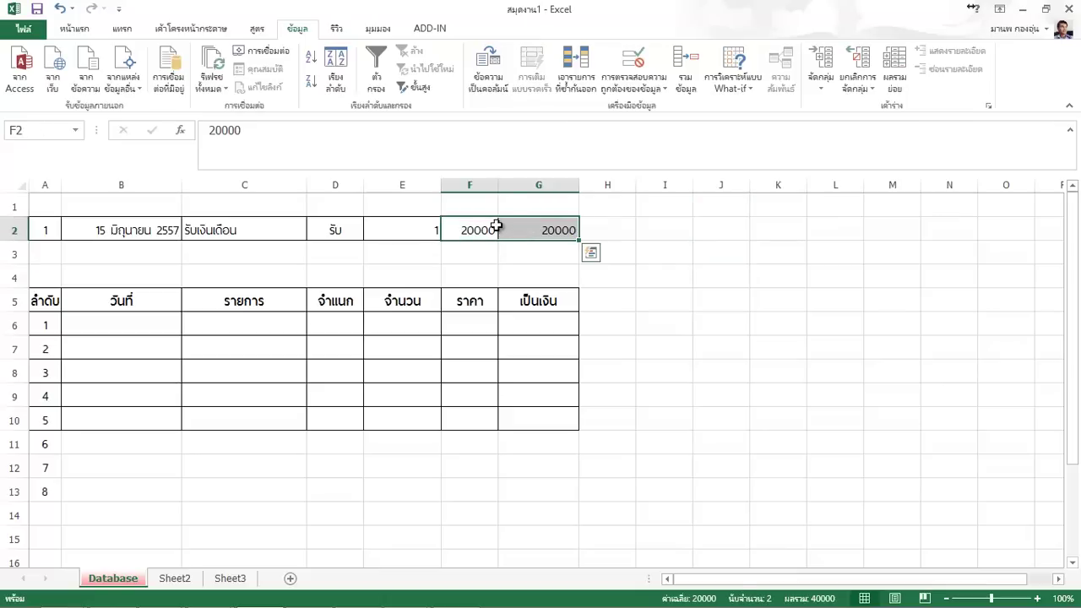
click(85, 32)
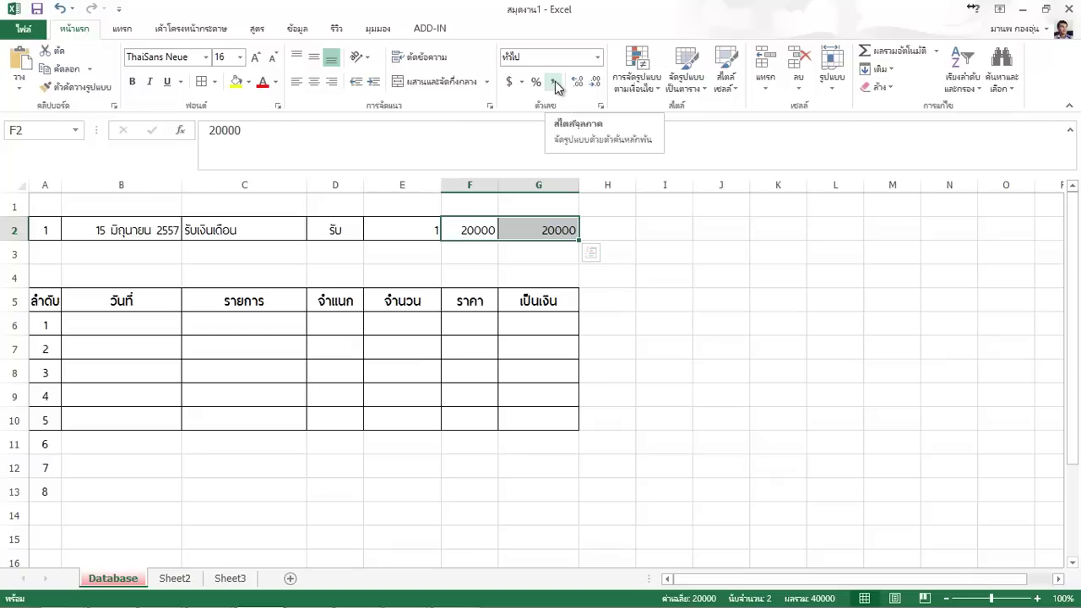
click(555, 81)
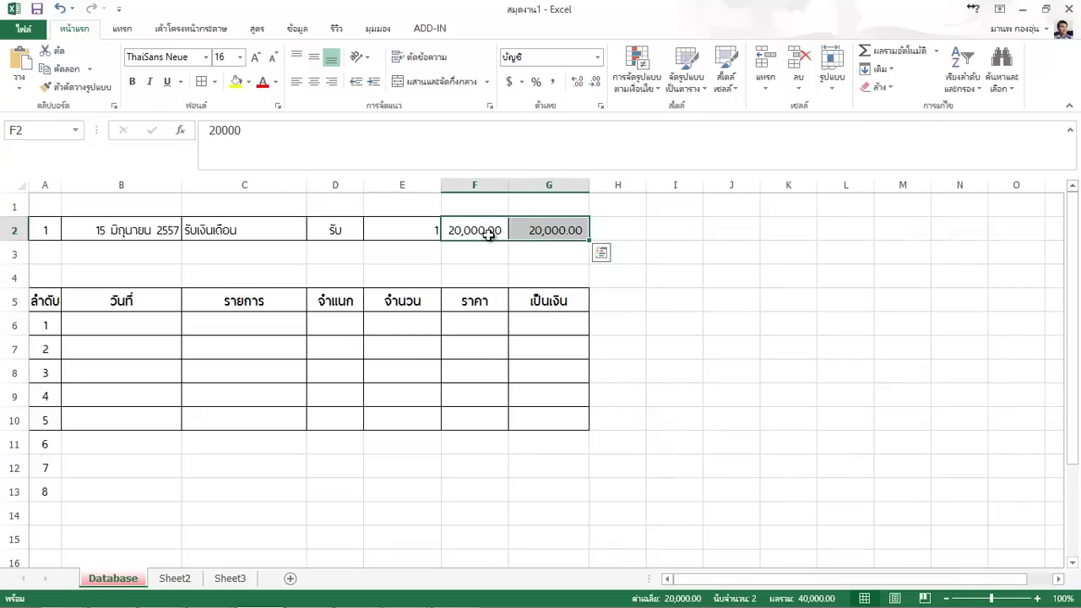
click(693, 282)
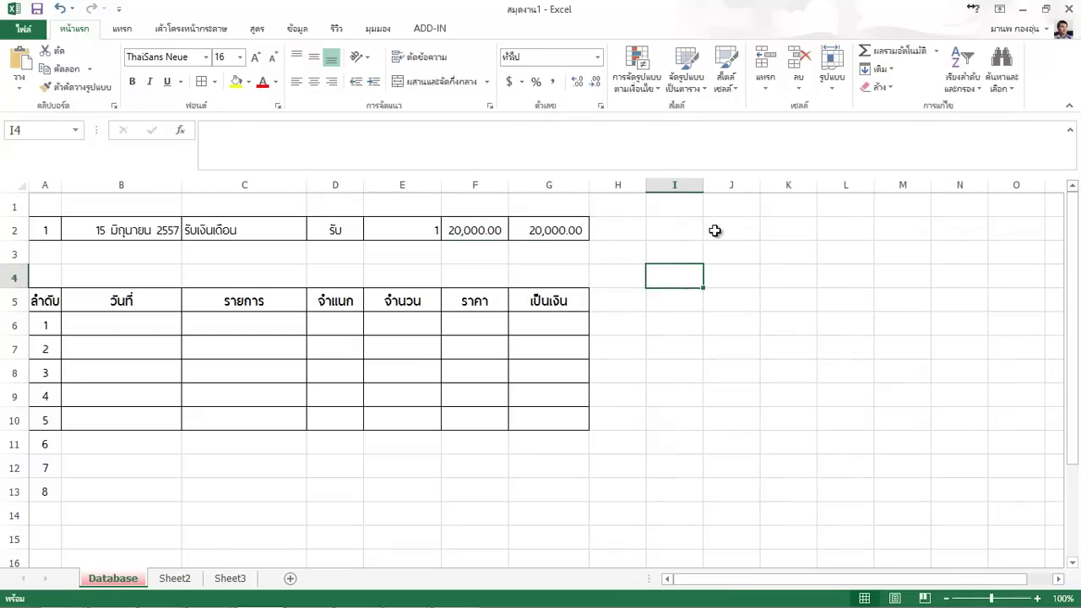
click(722, 437)
click(476, 228)
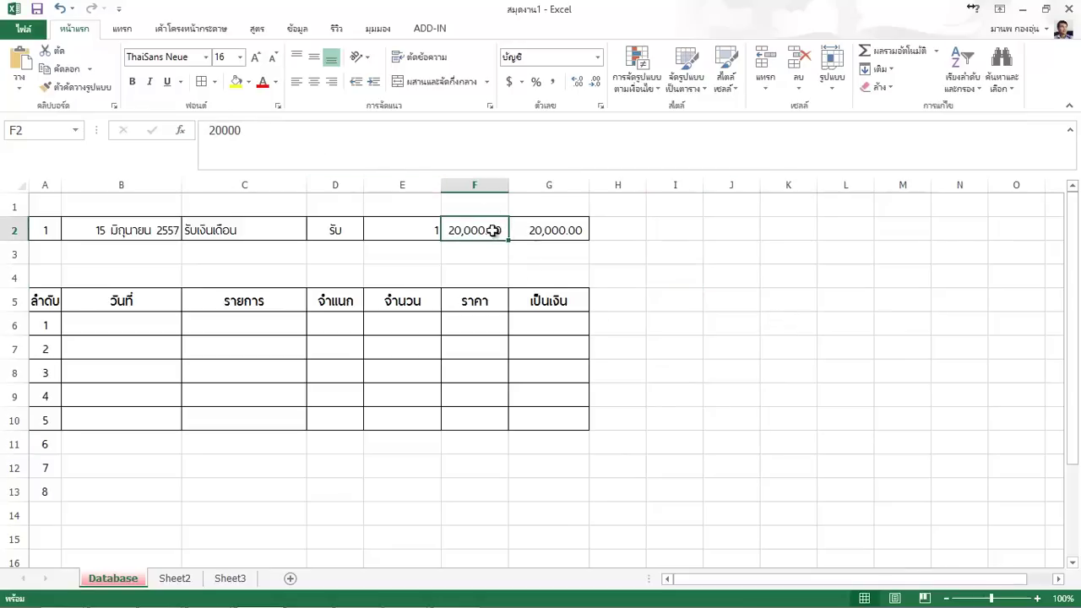
click(792, 307)
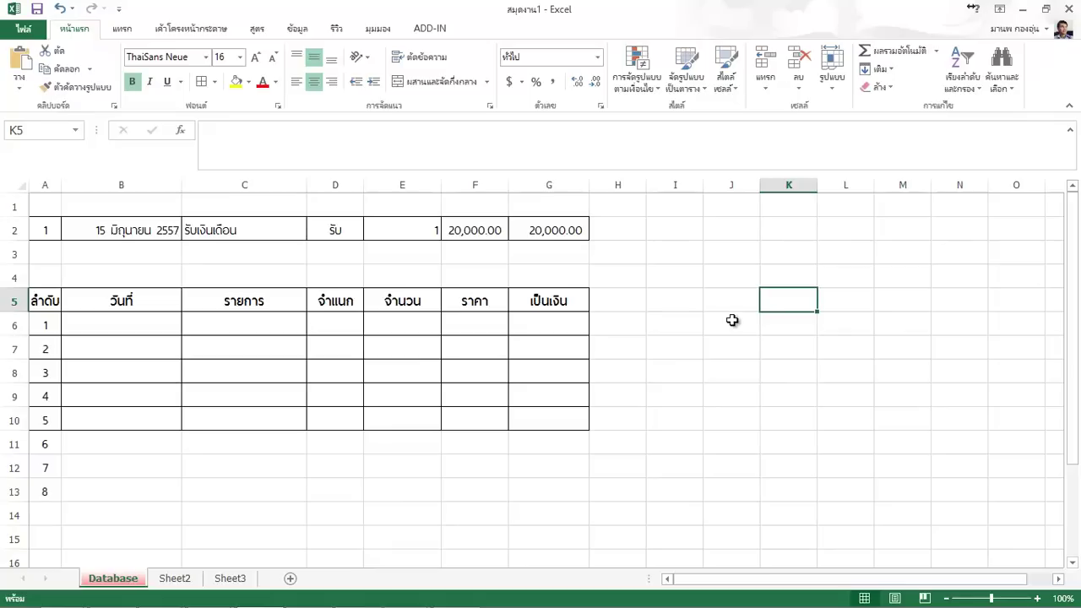
Copy record A2:G2 to row 14, then delete rows 11–13 so it lands in row 11
click(55, 234)
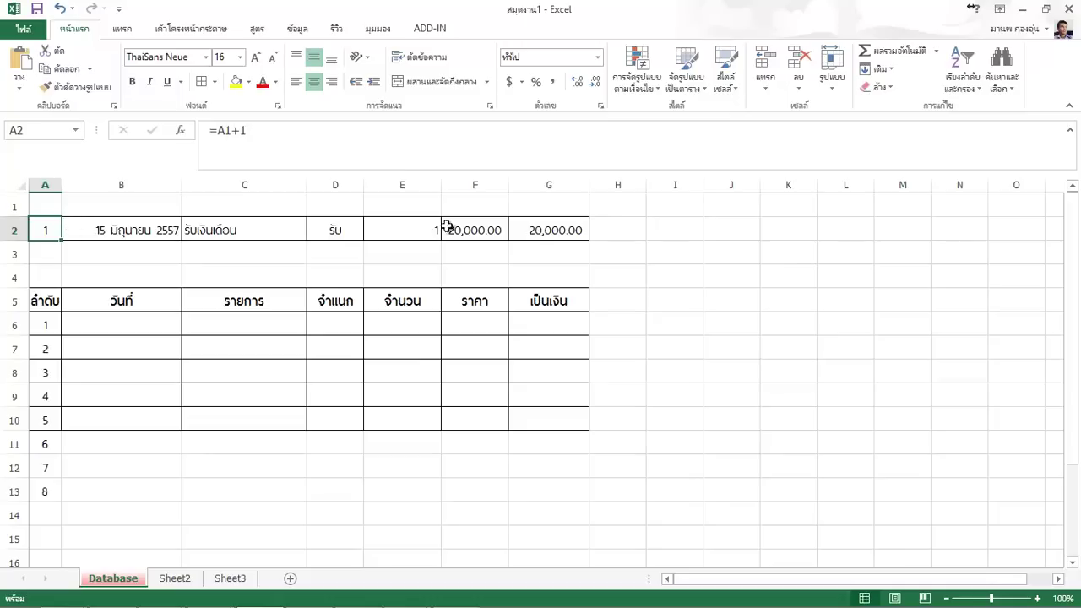
drag(54, 228, 562, 230)
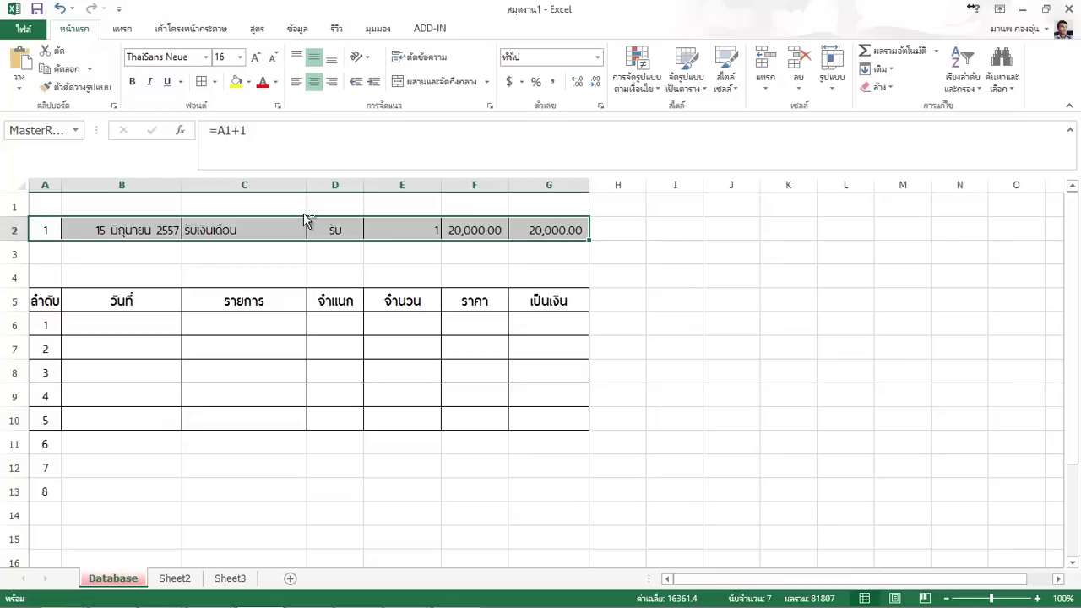
key(ctrl+c)
click(50, 512)
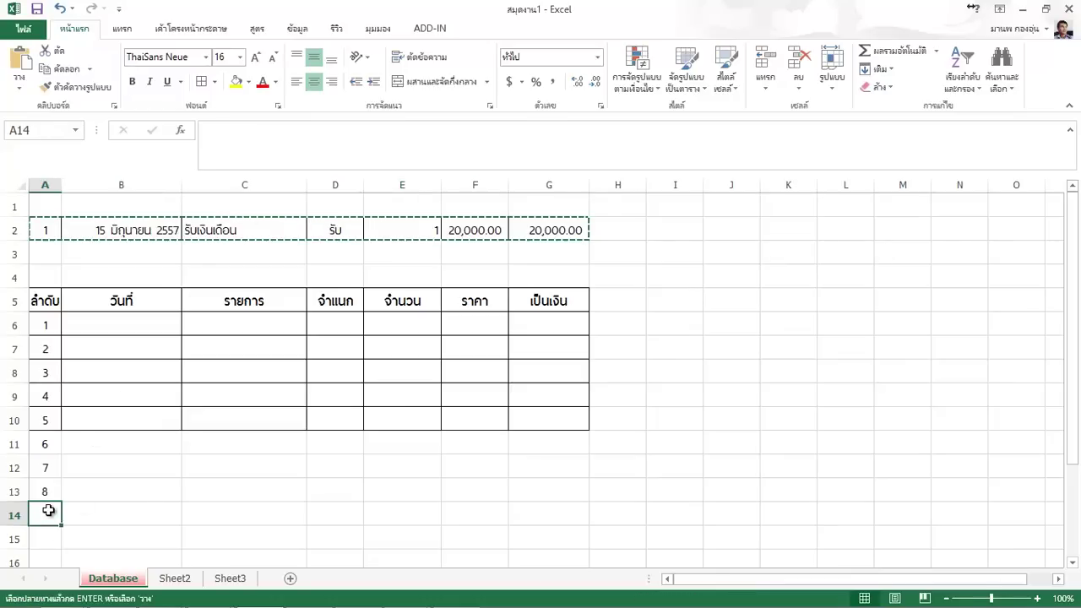
key(ctrl+v)
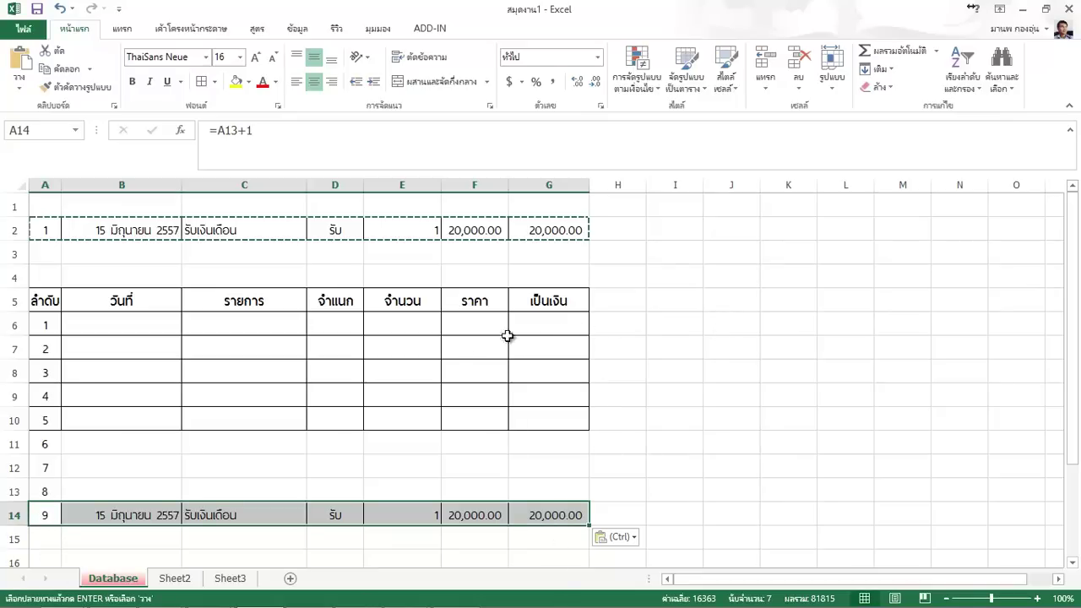
drag(10, 491, 11, 444)
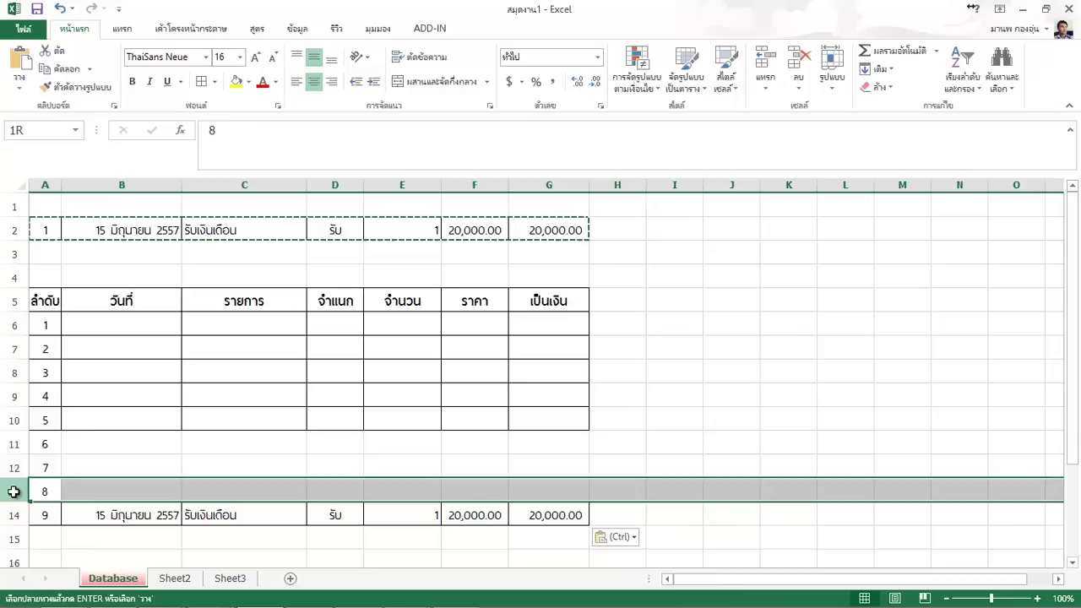
right_click(10, 444)
click(74, 339)
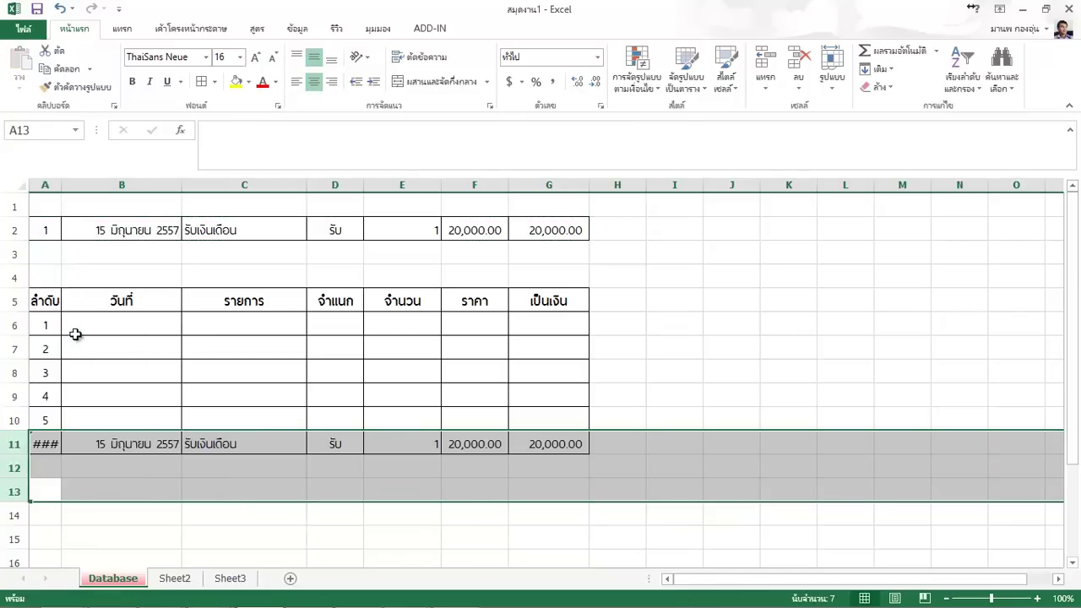
Enter =A10+1 in A11 so the sequence number becomes 6
click(53, 443)
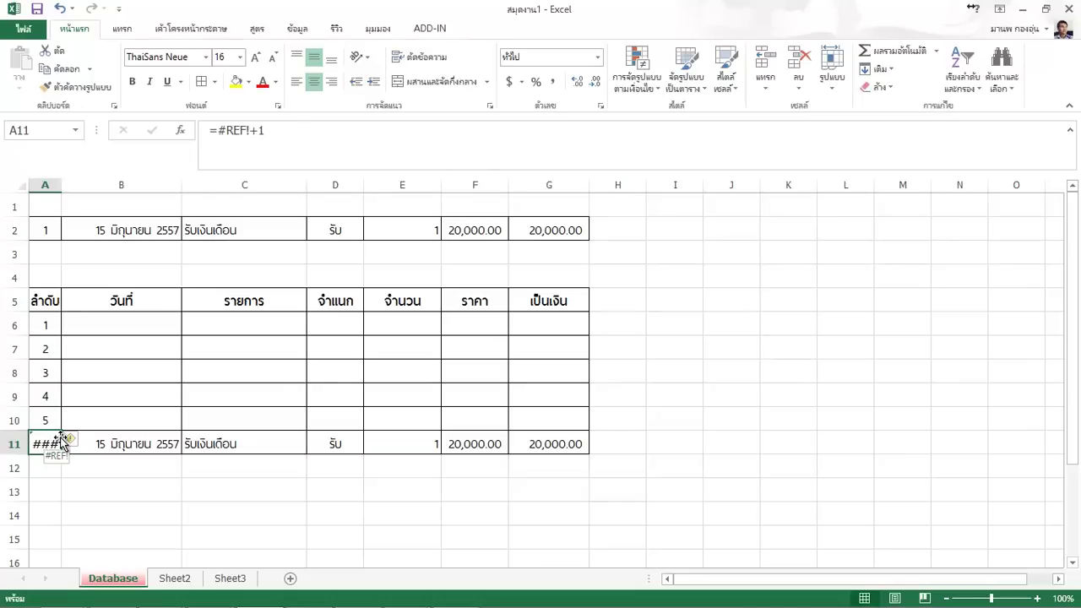
text(=)
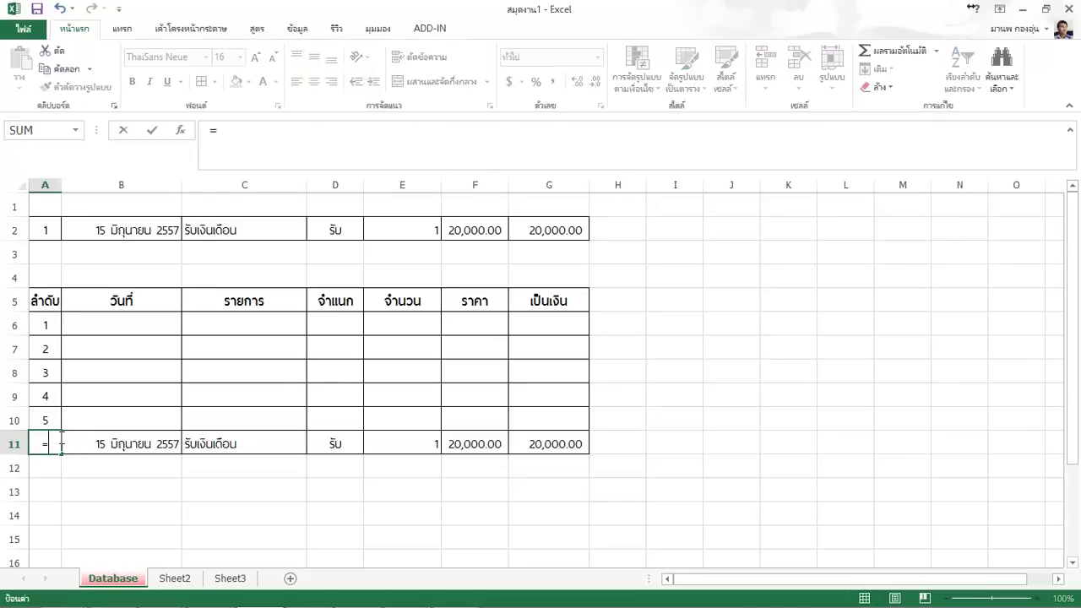
click(54, 421)
text(+)
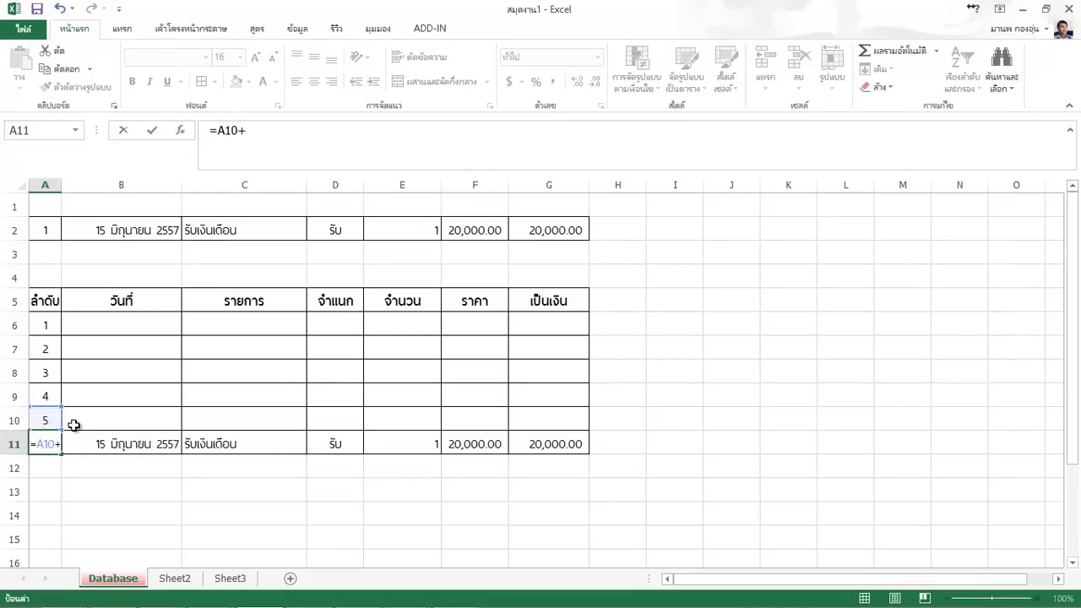
text(1)
key(Return)
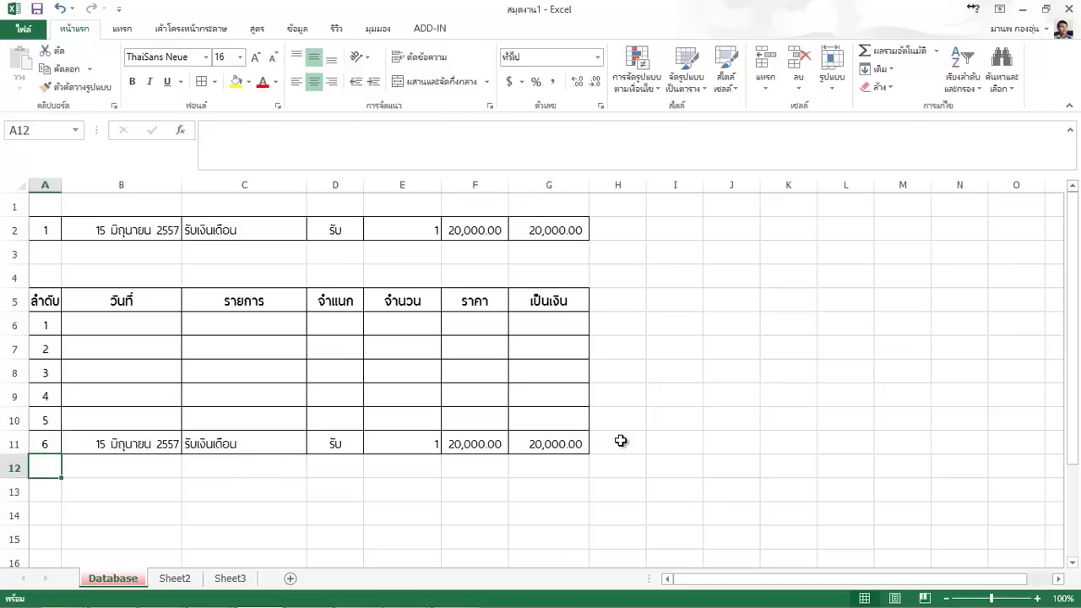
click(659, 370)
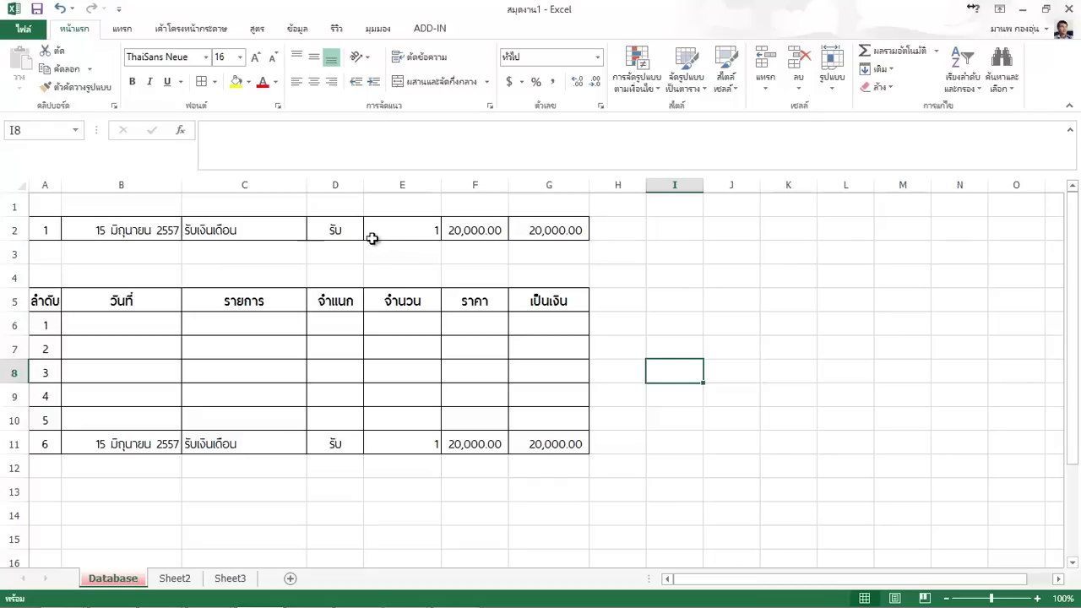
click(397, 229)
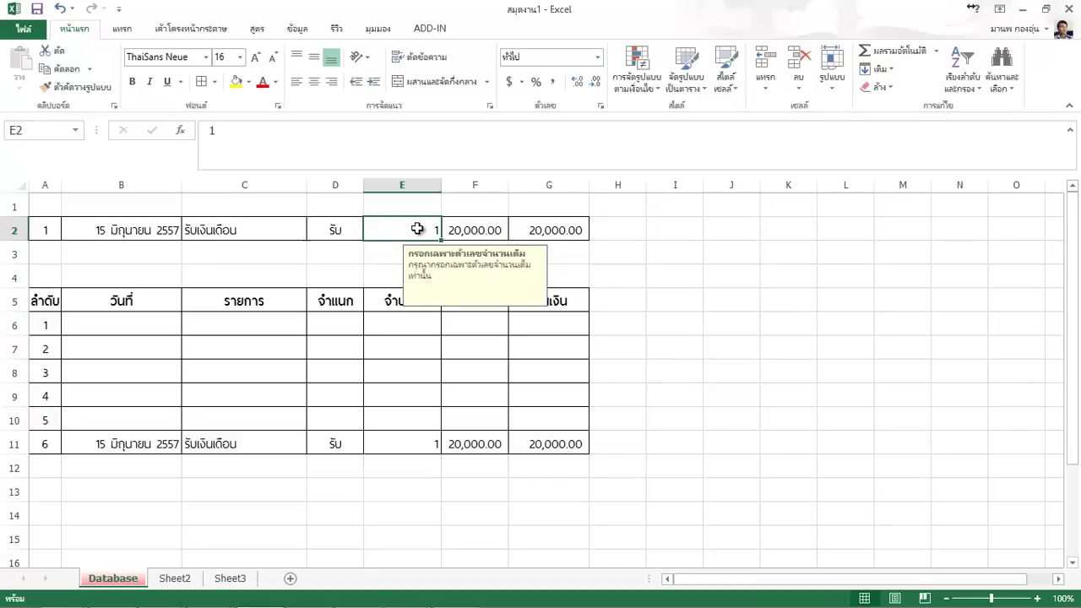
click(150, 233)
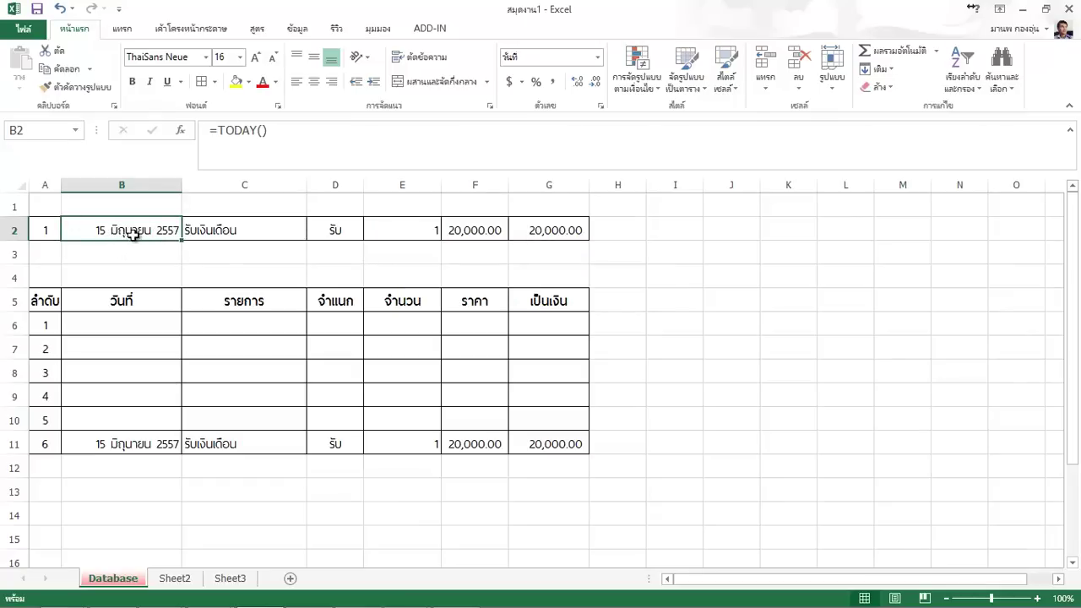
click(331, 225)
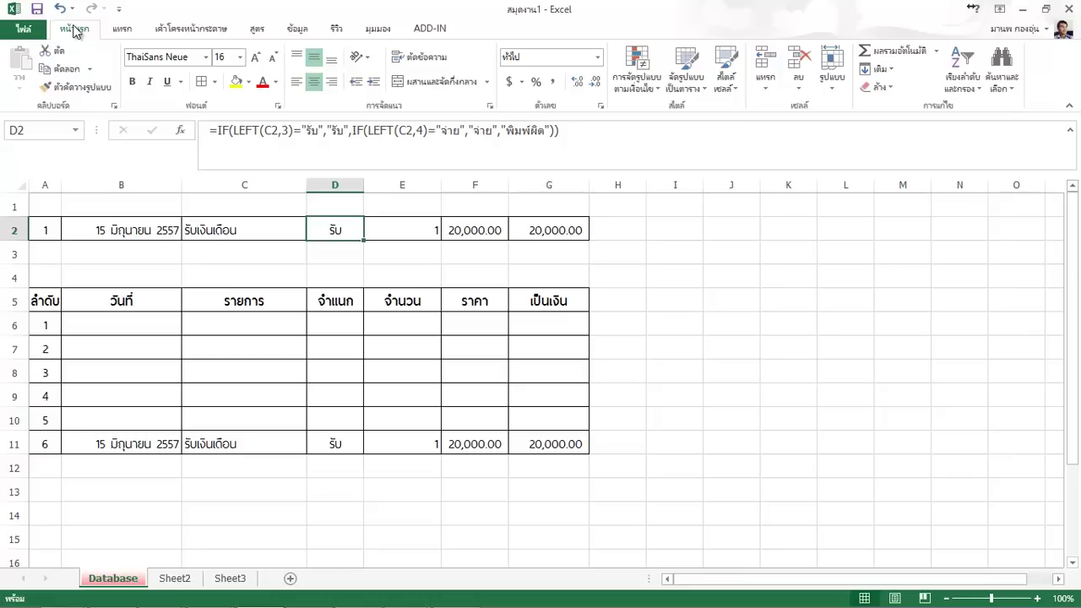
Abandon an Equal To rule setup and open Conditional Formatting's New Rule dialog for D2
click(635, 62)
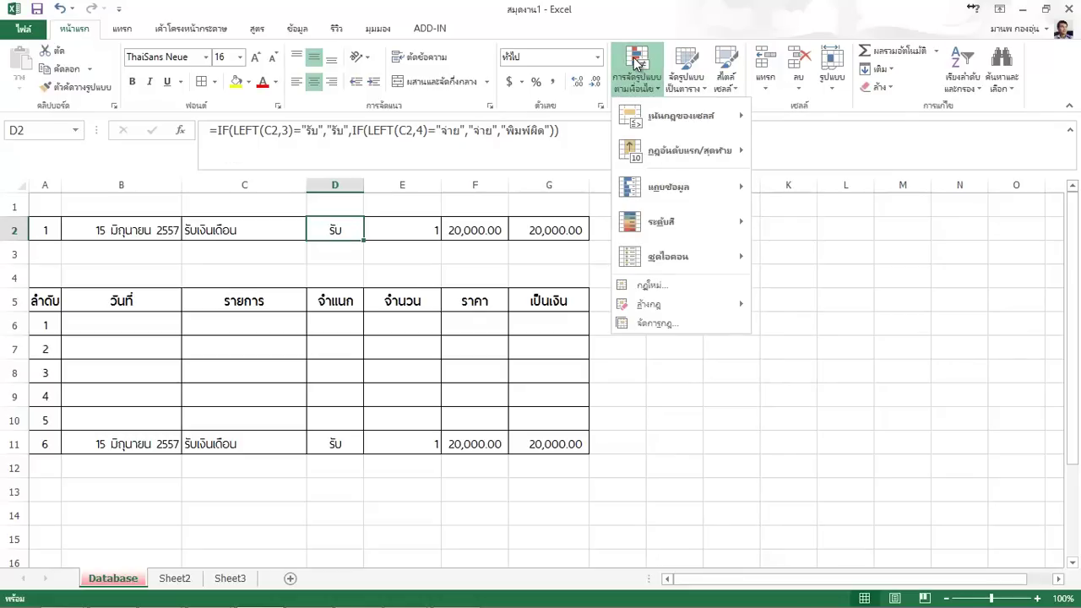
mouse_move(681, 116)
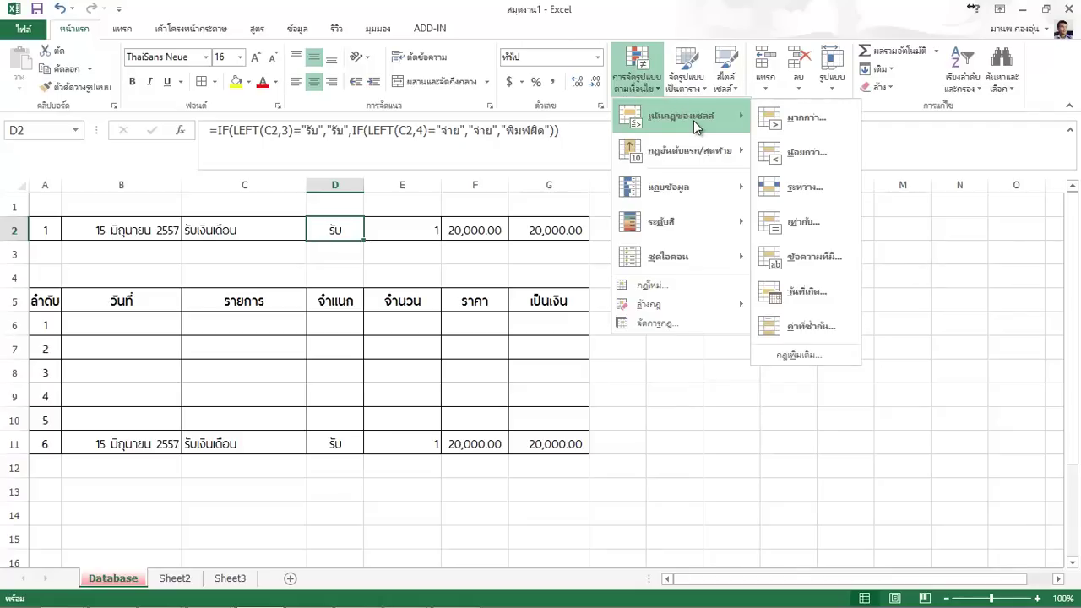
click(804, 222)
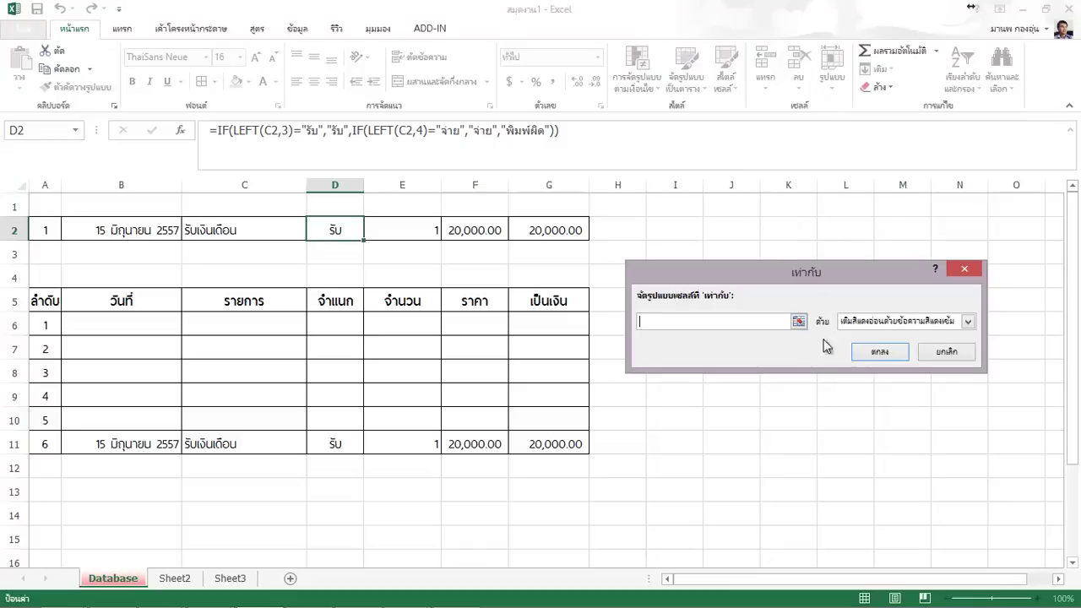
click(951, 356)
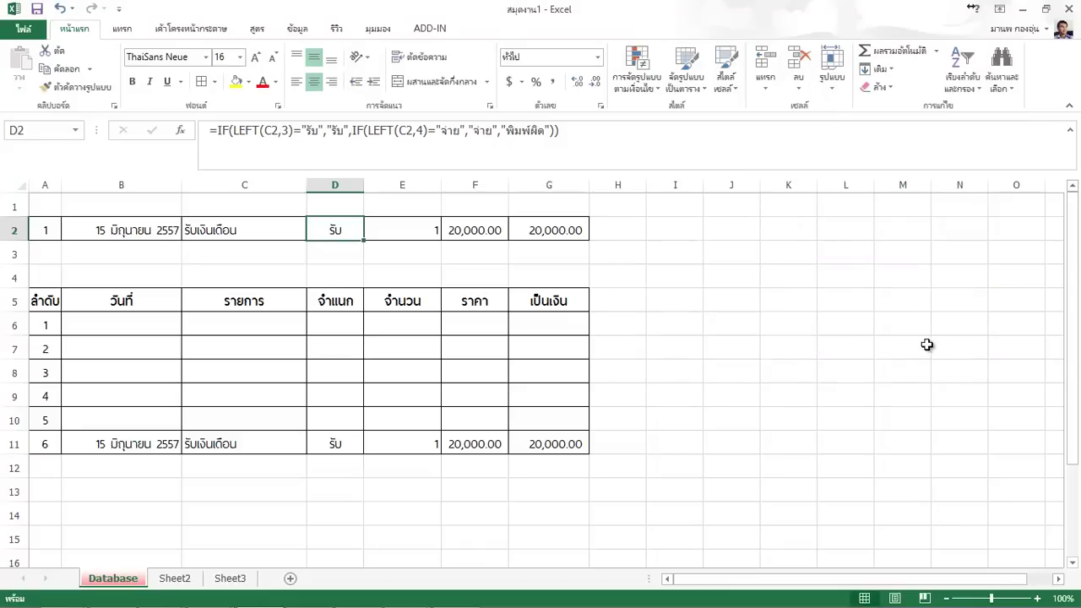
click(653, 88)
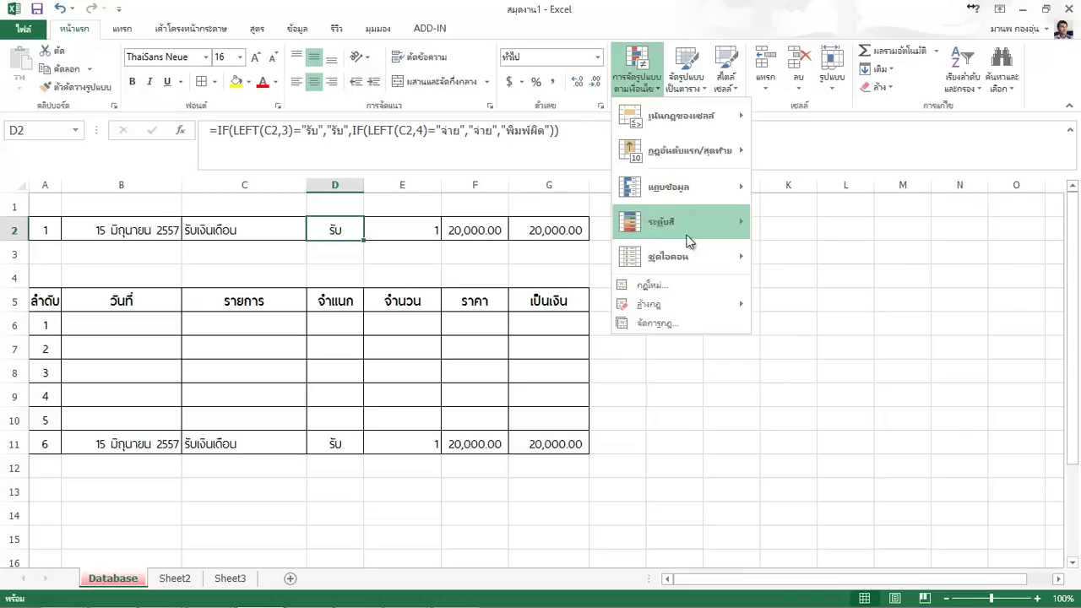
click(676, 287)
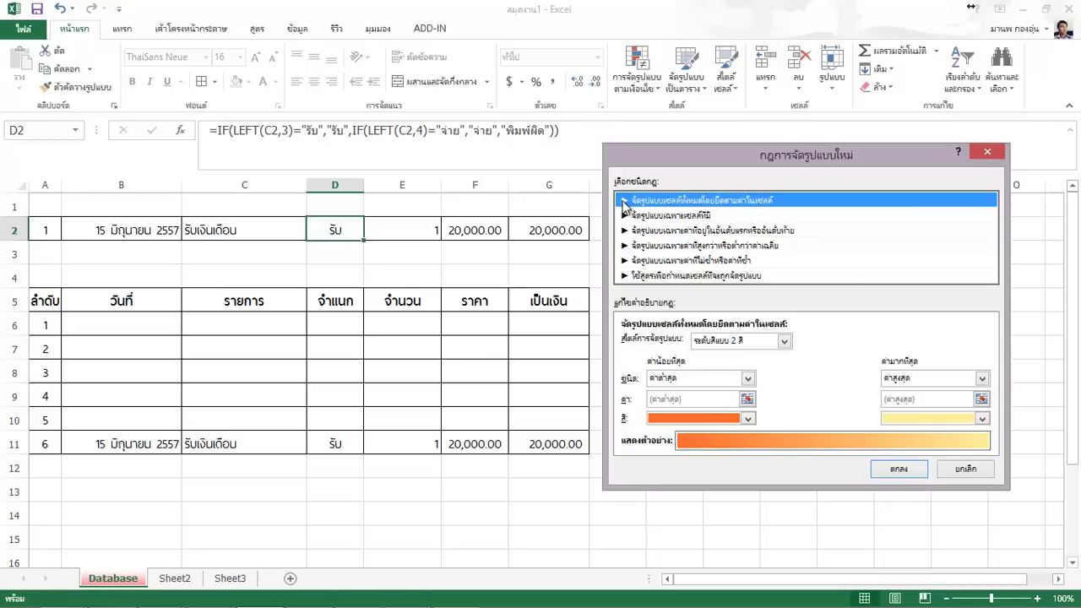
Preview the 2-Color Scale minimum-type options, then change the format style to Data Bar
click(783, 341)
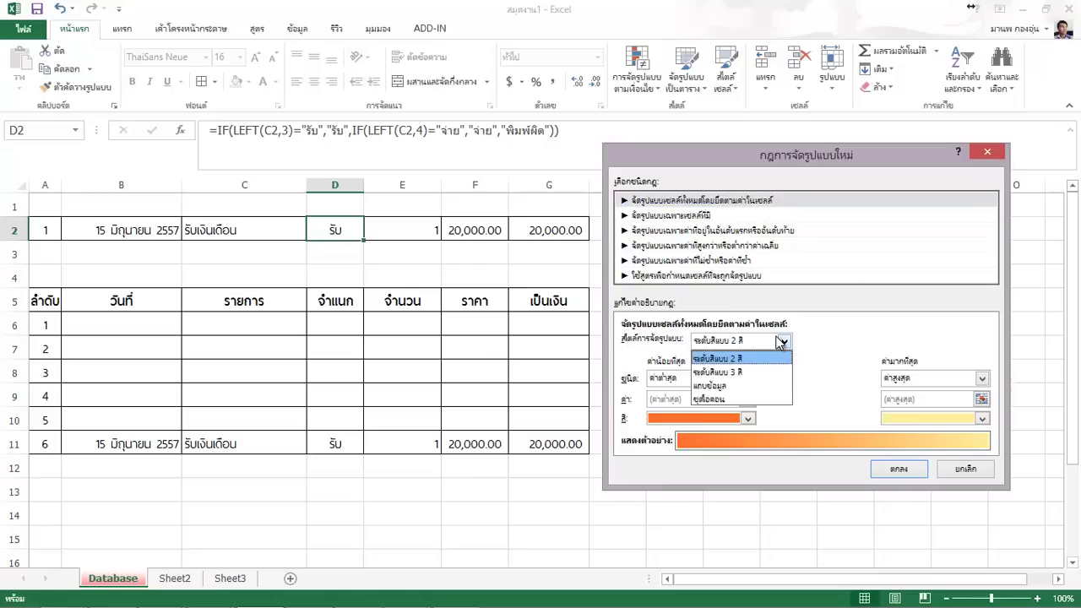
click(865, 335)
click(747, 379)
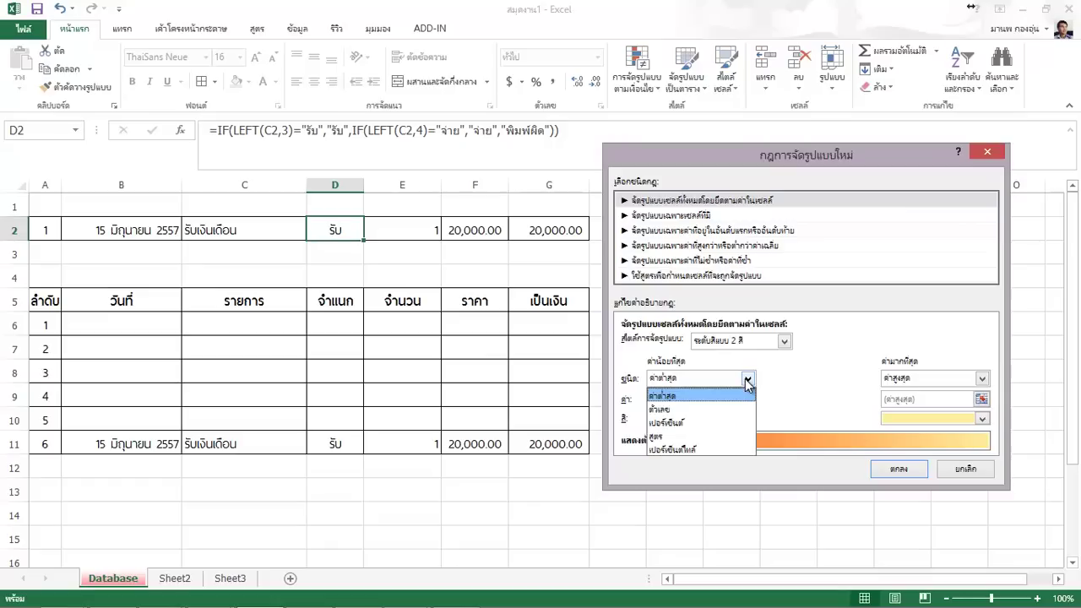
click(827, 384)
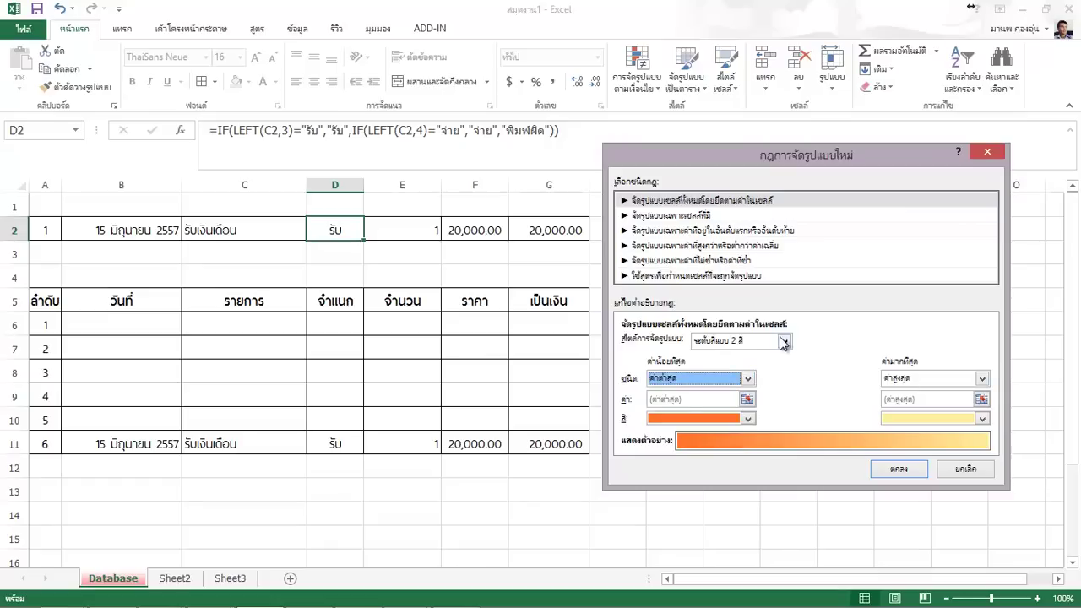
click(784, 341)
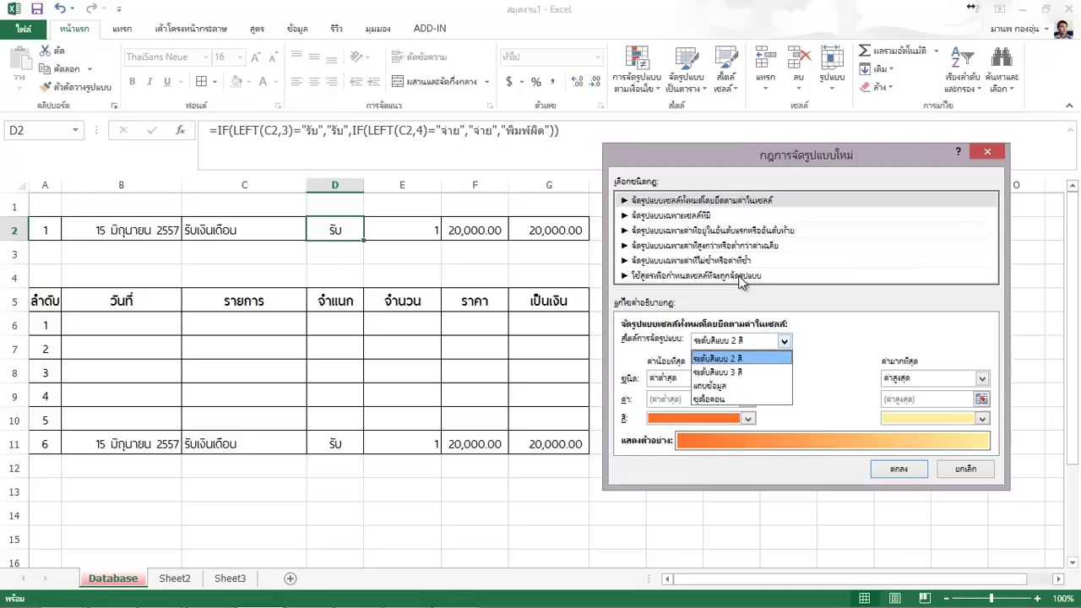
click(732, 383)
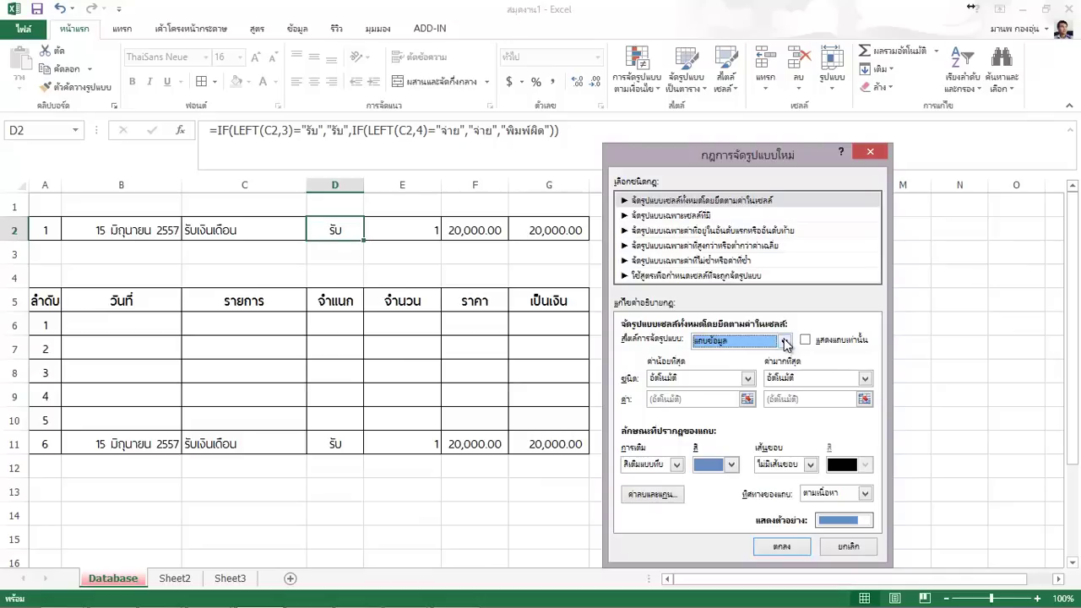
click(785, 342)
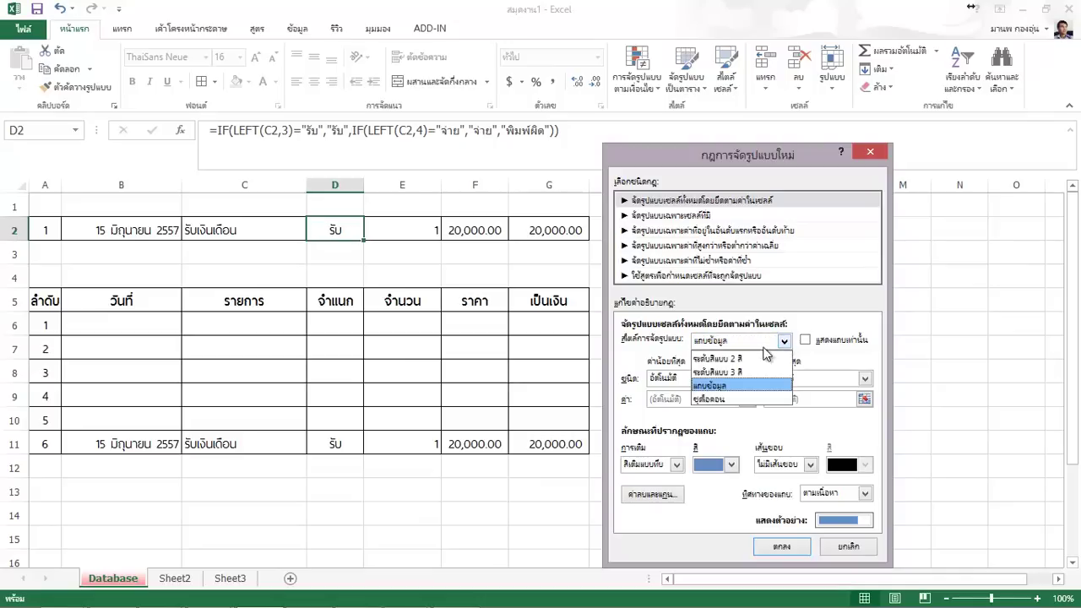
click(846, 547)
Cancel the draft rule and confirm in Manage Rules that D2 has no conditional formatting
click(846, 546)
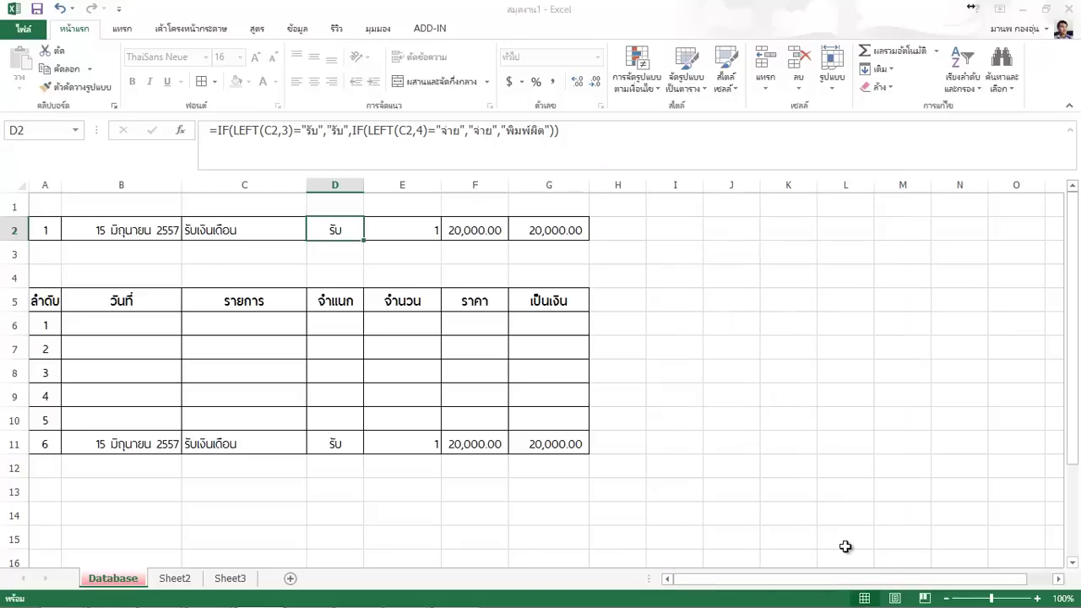
click(630, 70)
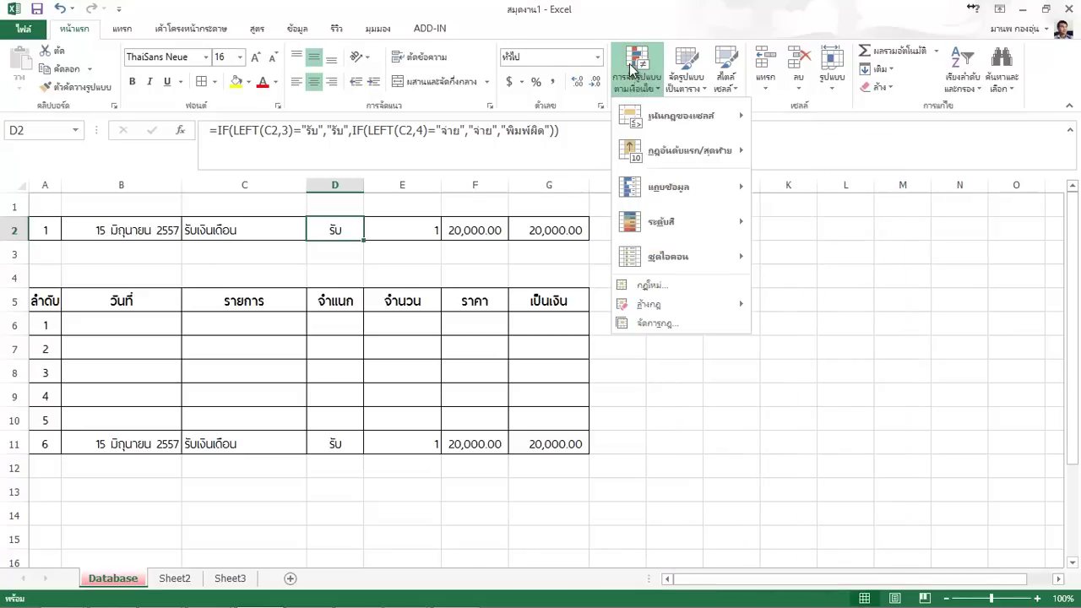
click(657, 322)
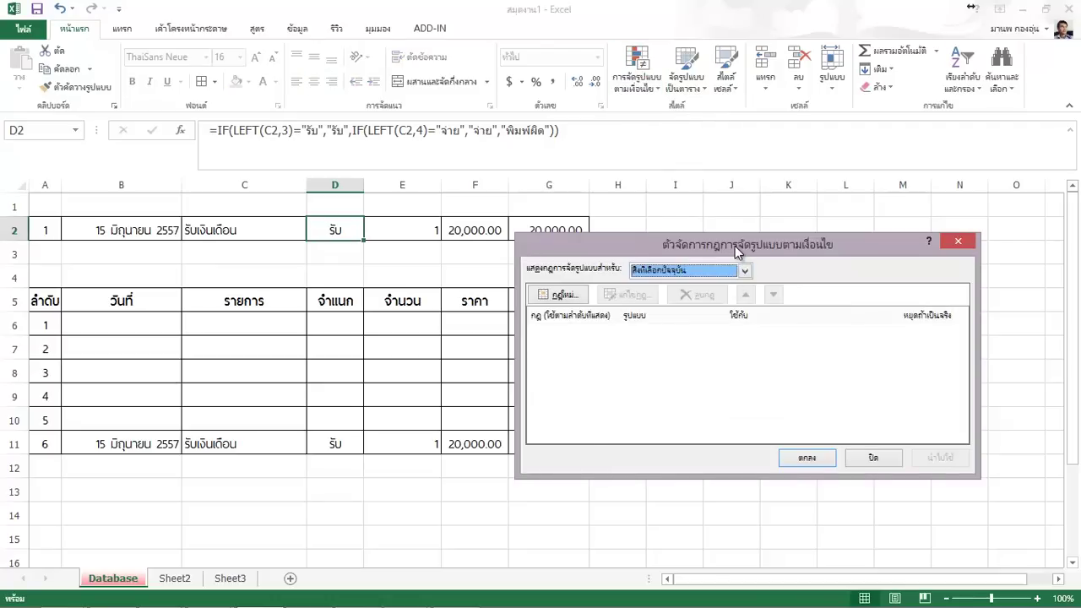
drag(735, 246, 792, 166)
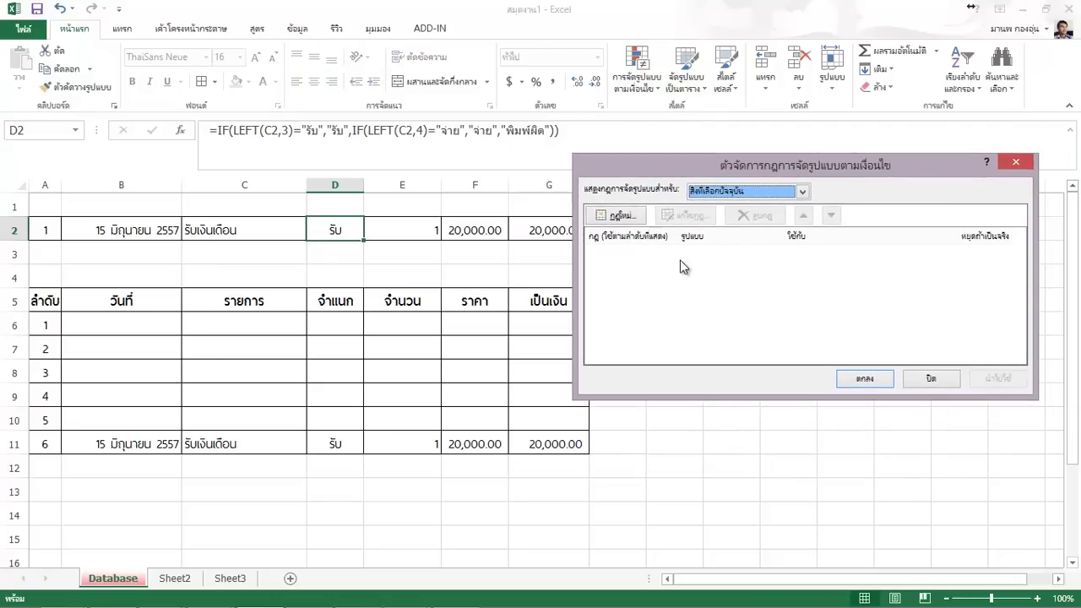
click(616, 216)
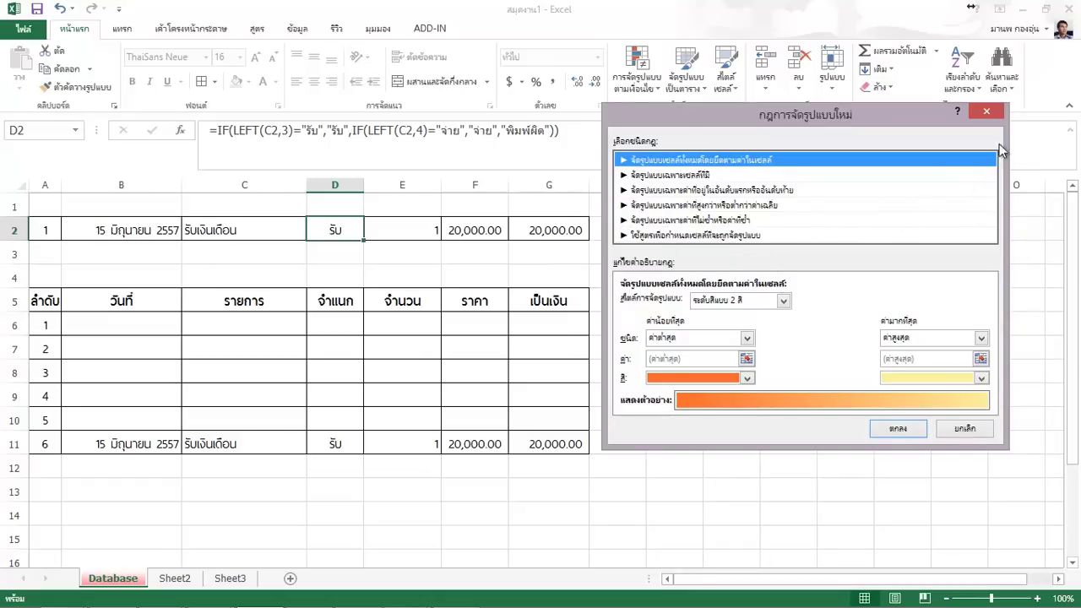
click(995, 116)
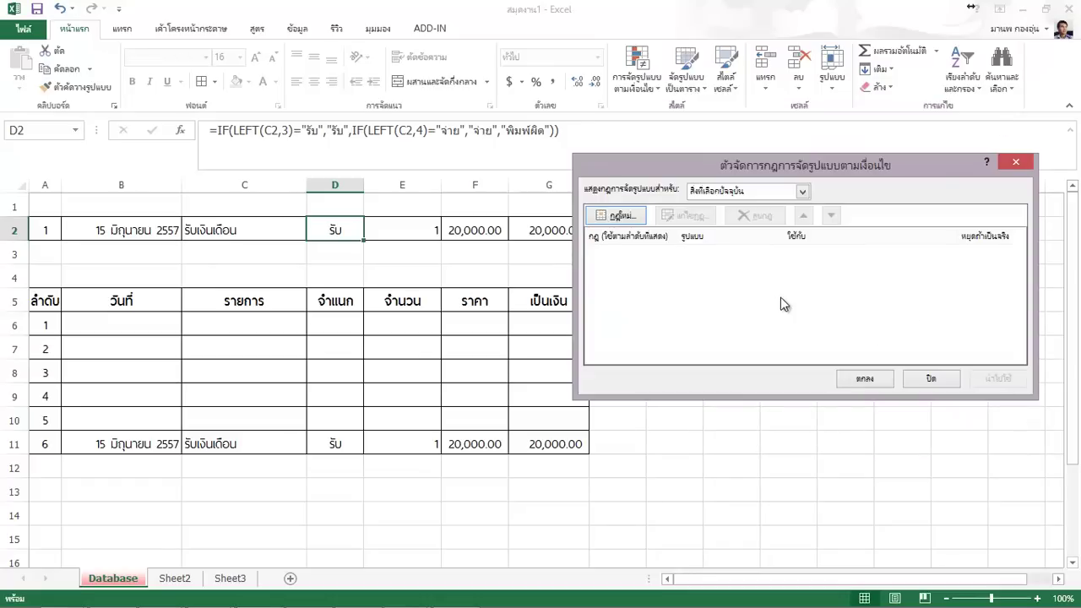
click(930, 378)
Add an Equal To rule on D2 for the value รับ with a custom green cell fill
click(650, 89)
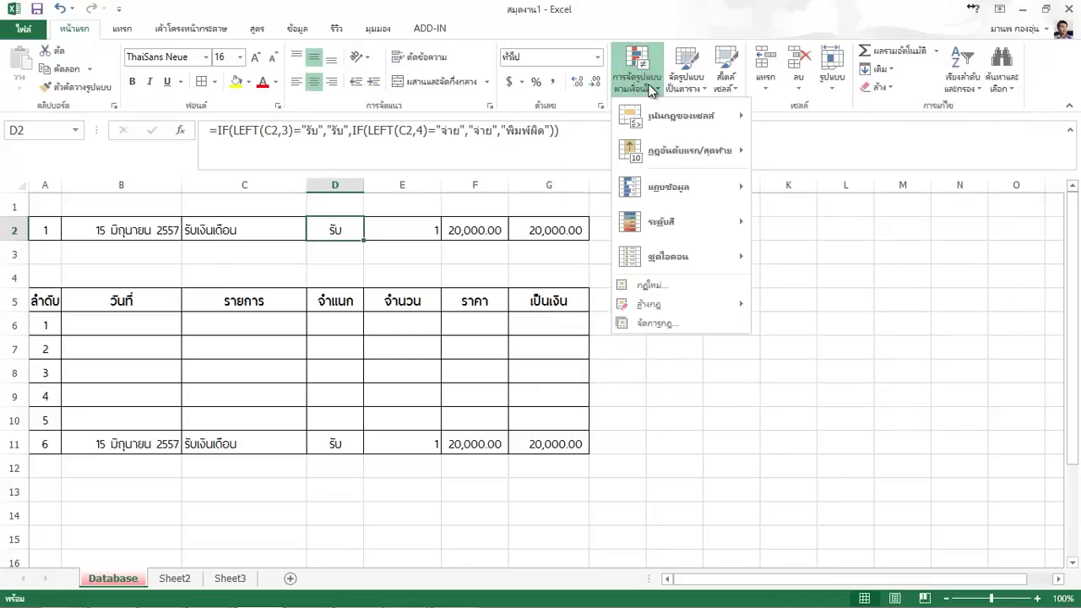
mouse_move(680, 117)
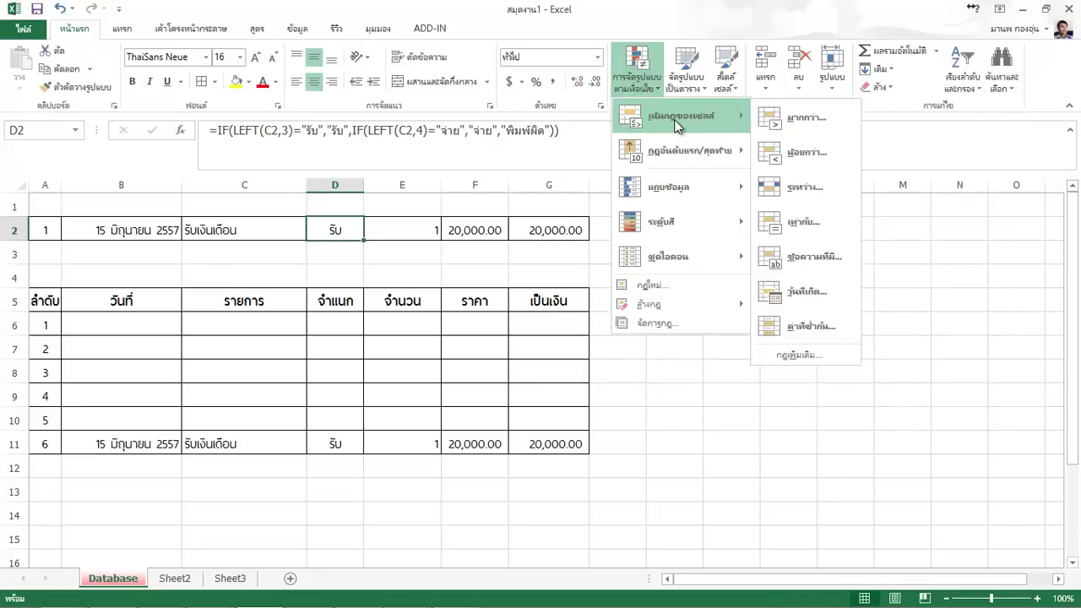
click(793, 221)
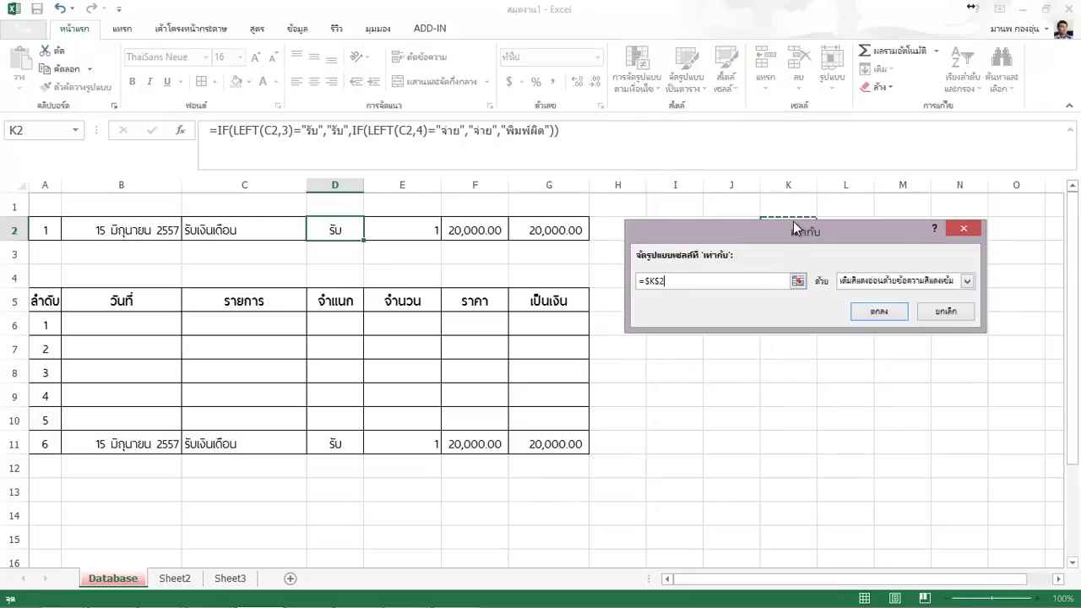
click(688, 281)
key(F4)
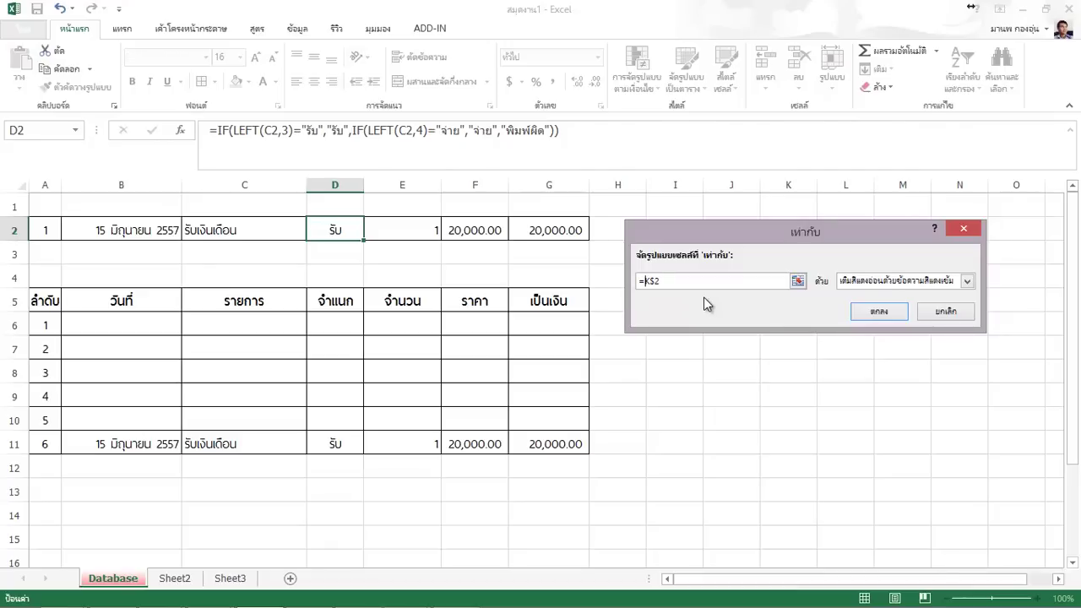
key(Delete)
key(Delete)
text("รับ")
click(966, 280)
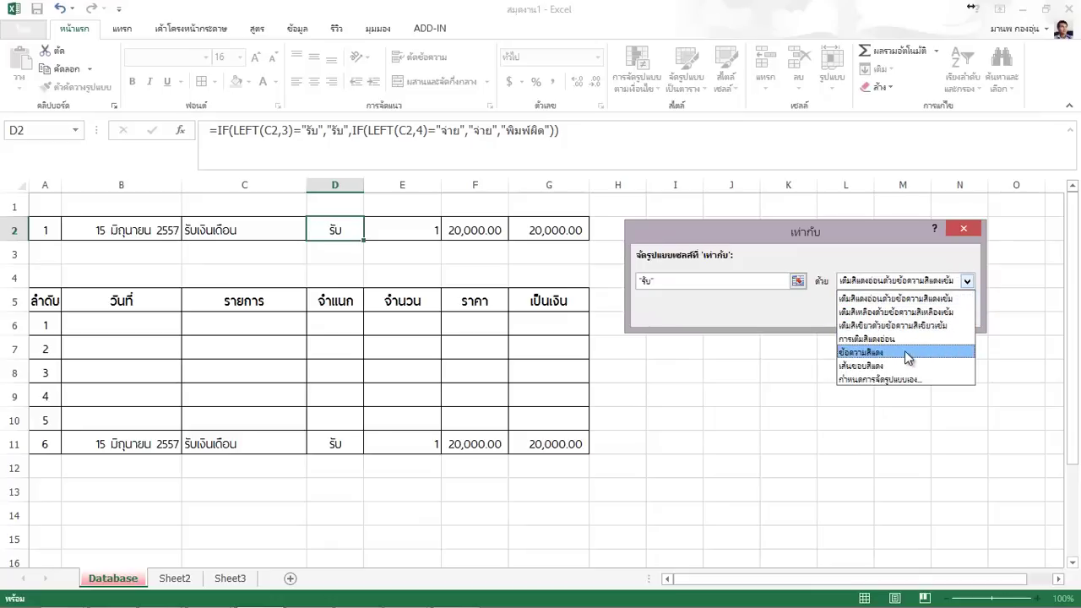
click(912, 379)
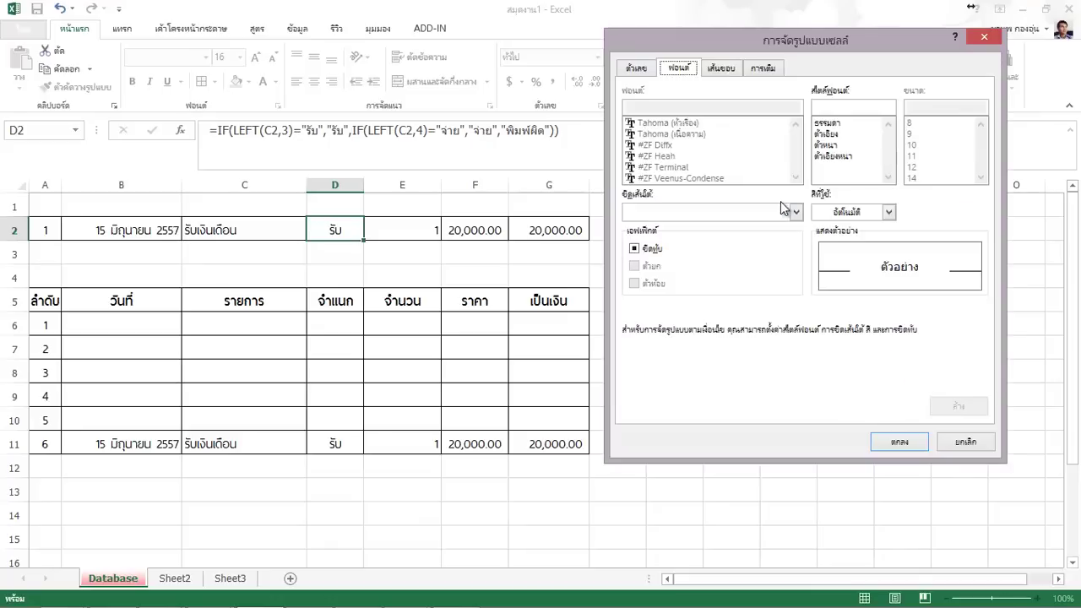
click(721, 68)
click(767, 68)
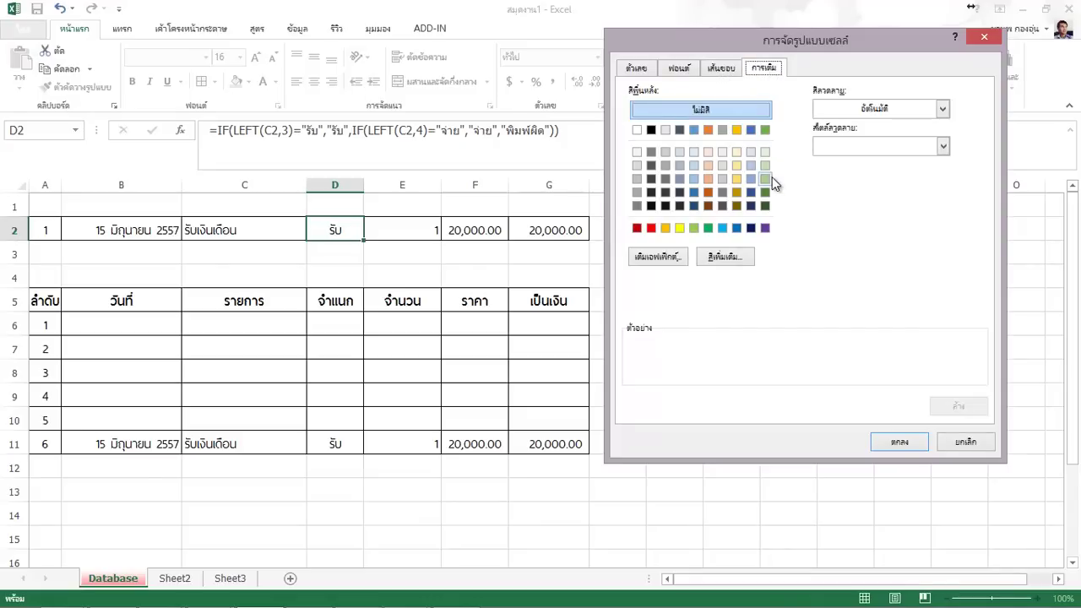
click(765, 131)
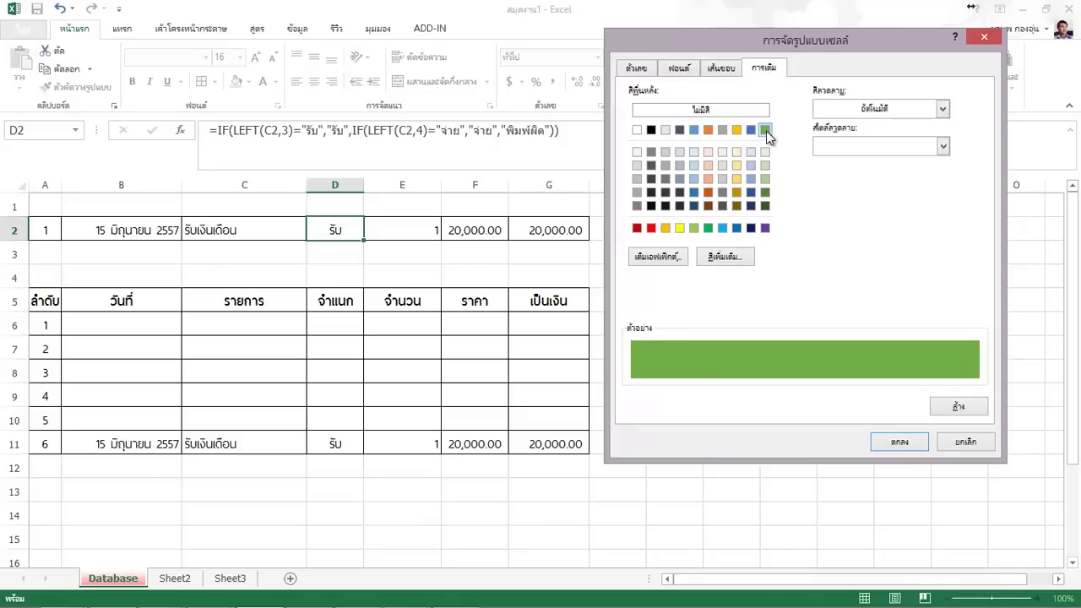
click(901, 444)
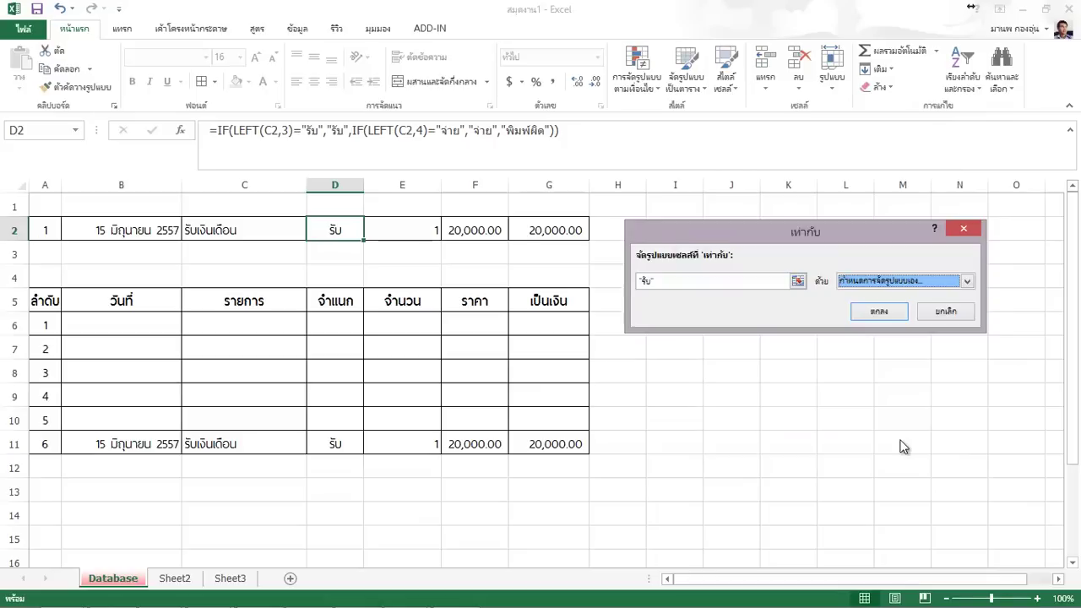
click(877, 314)
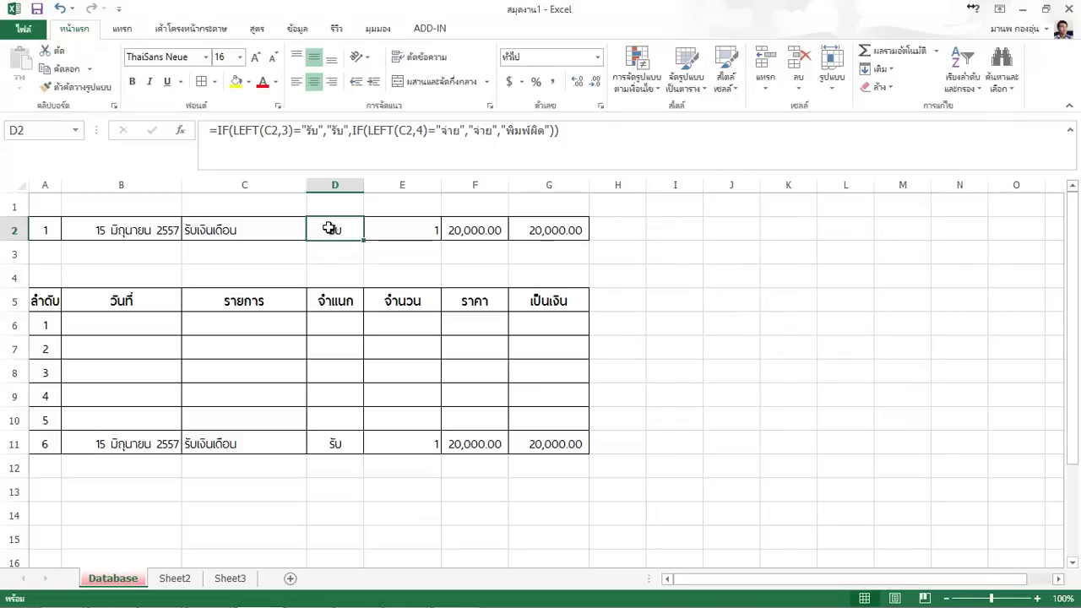
In Manage Rules, change D2's green rule to a 'Use a formula' rule with condition ="รับ"
click(642, 88)
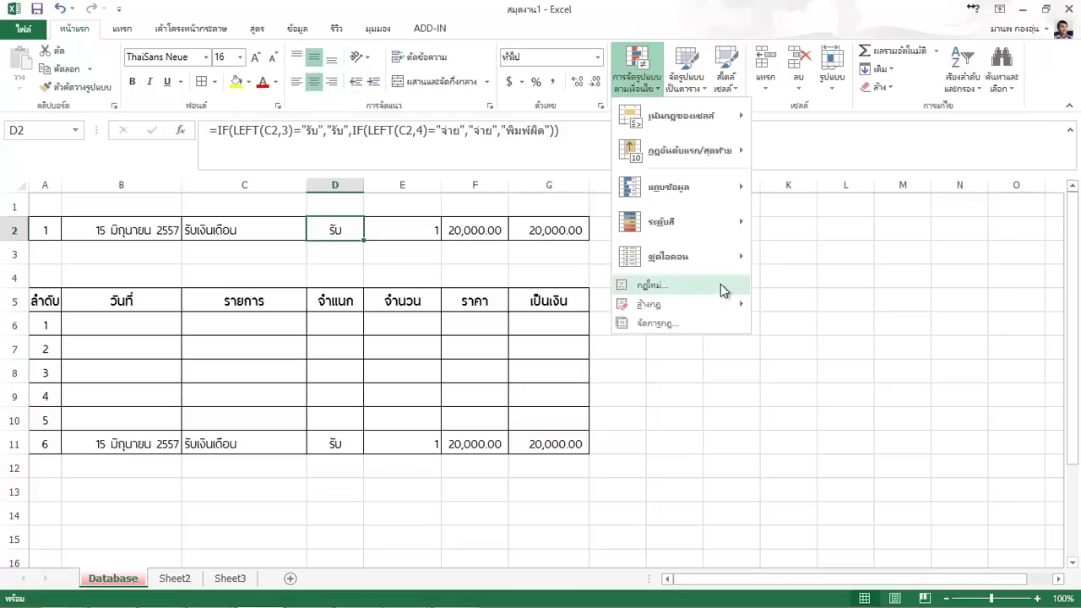
click(672, 324)
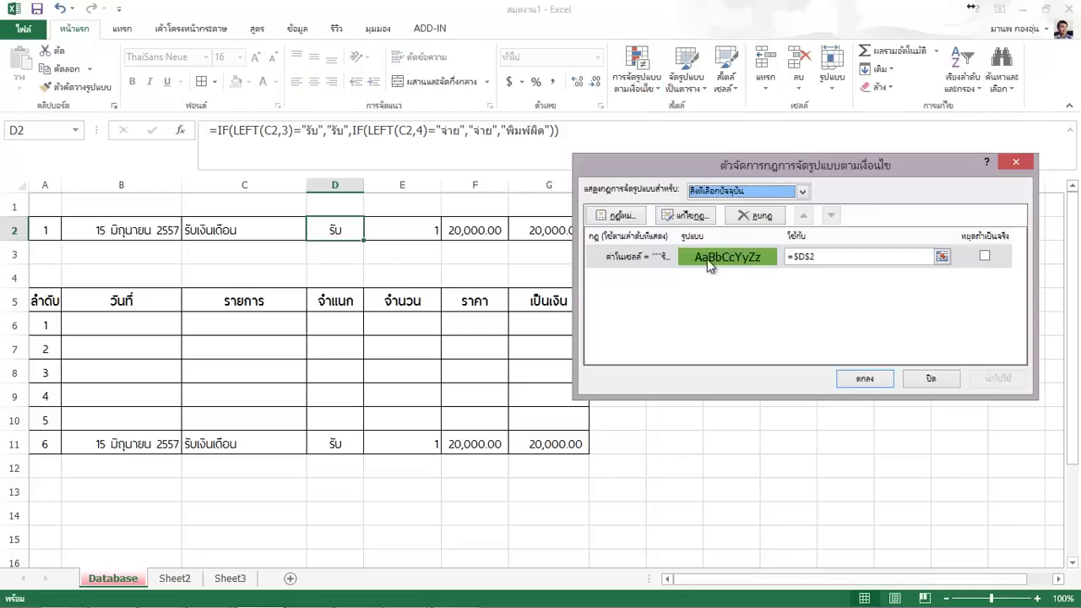
double_click(654, 265)
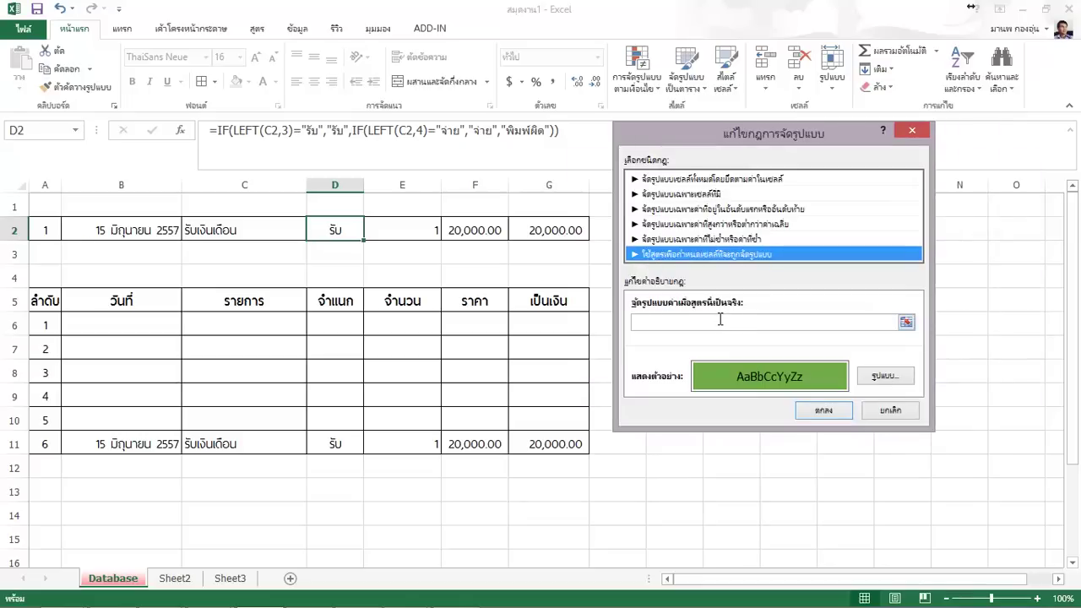
click(720, 321)
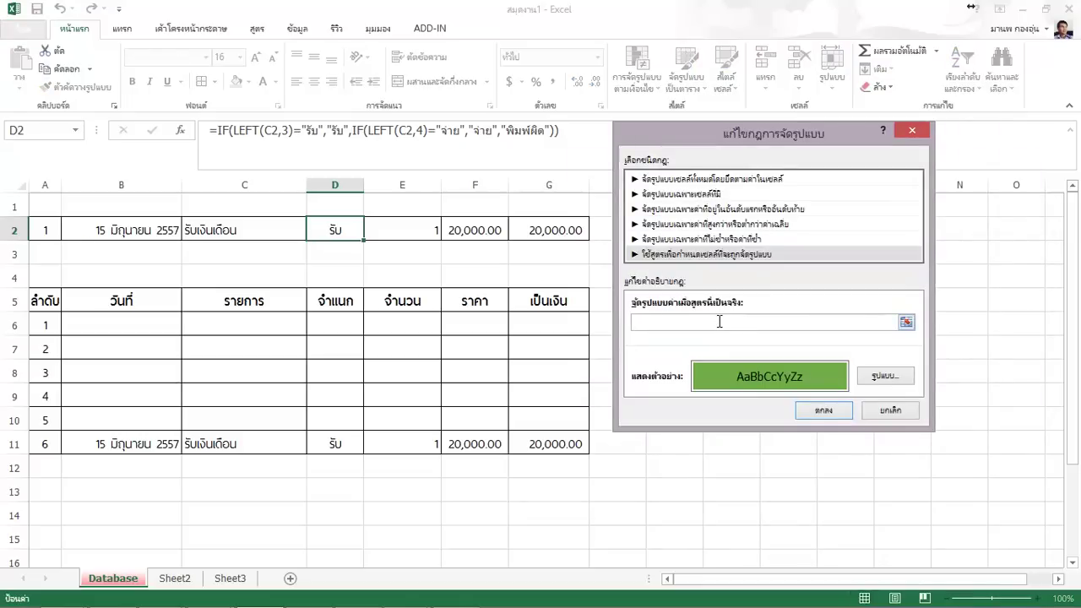
text(="รับ)
click(823, 410)
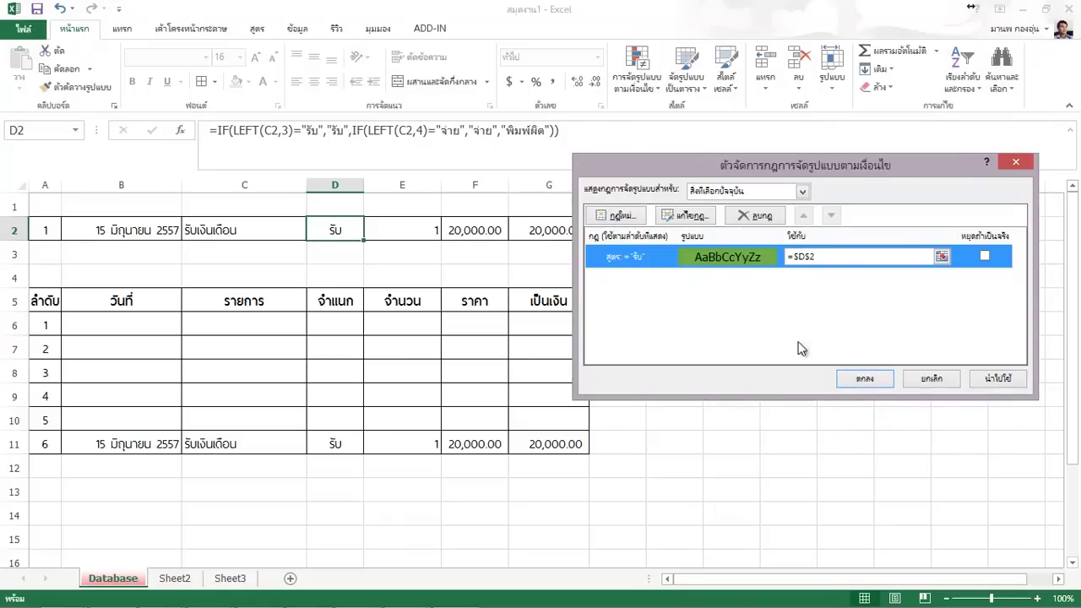
click(862, 381)
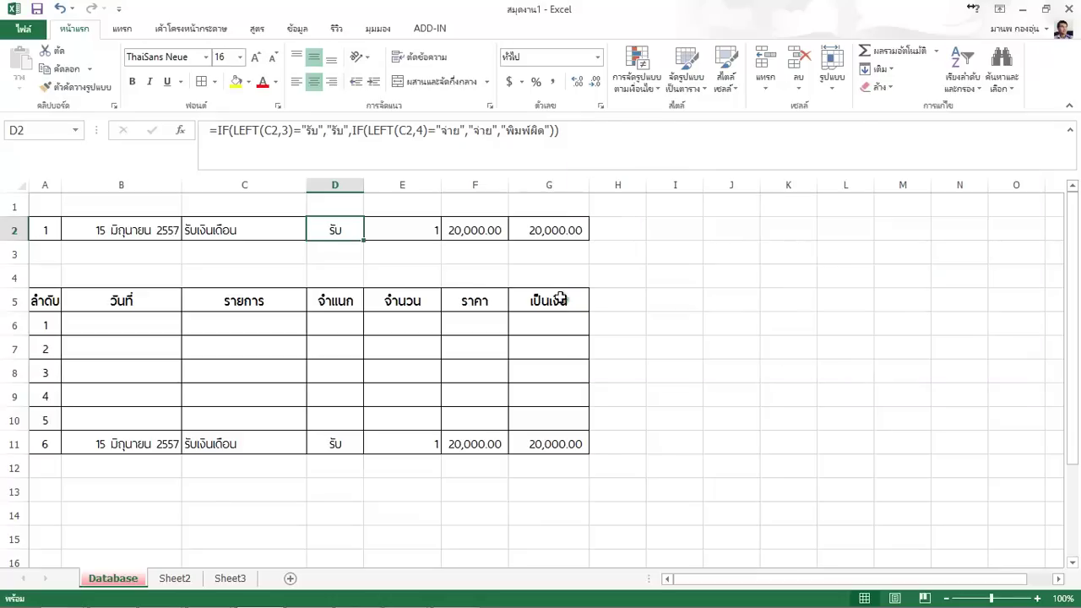
Cancel a new rule in the Rules Manager and close it, keeping only D2's green rule
click(641, 85)
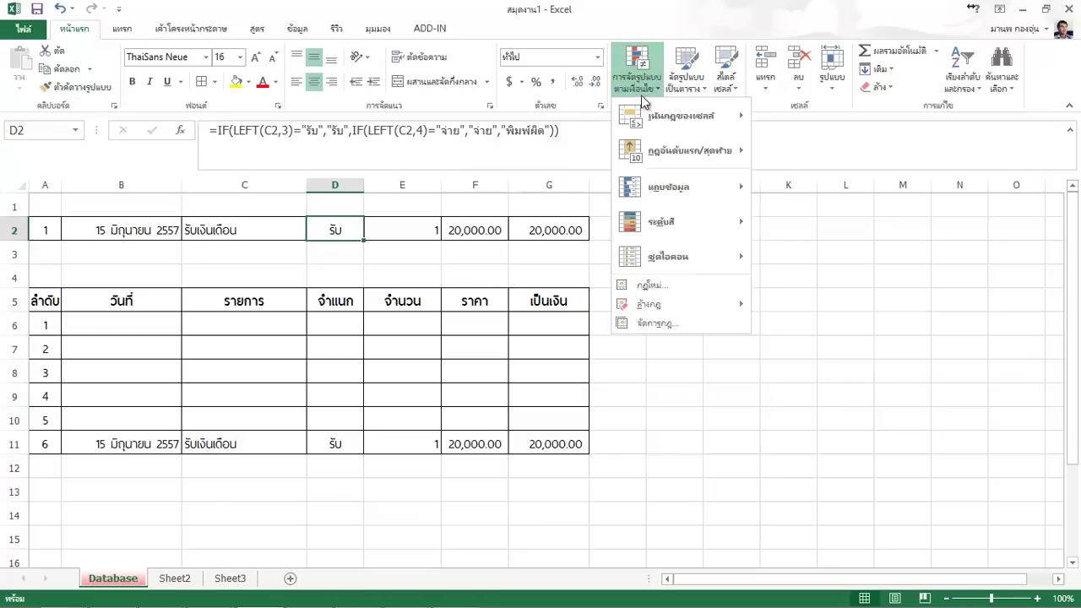
click(668, 323)
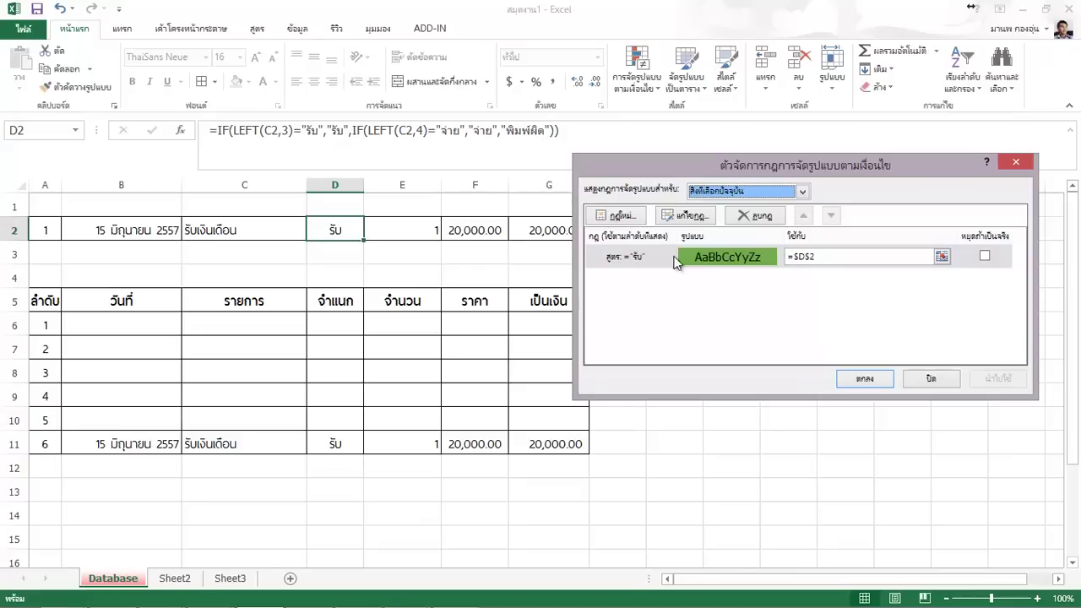
click(621, 216)
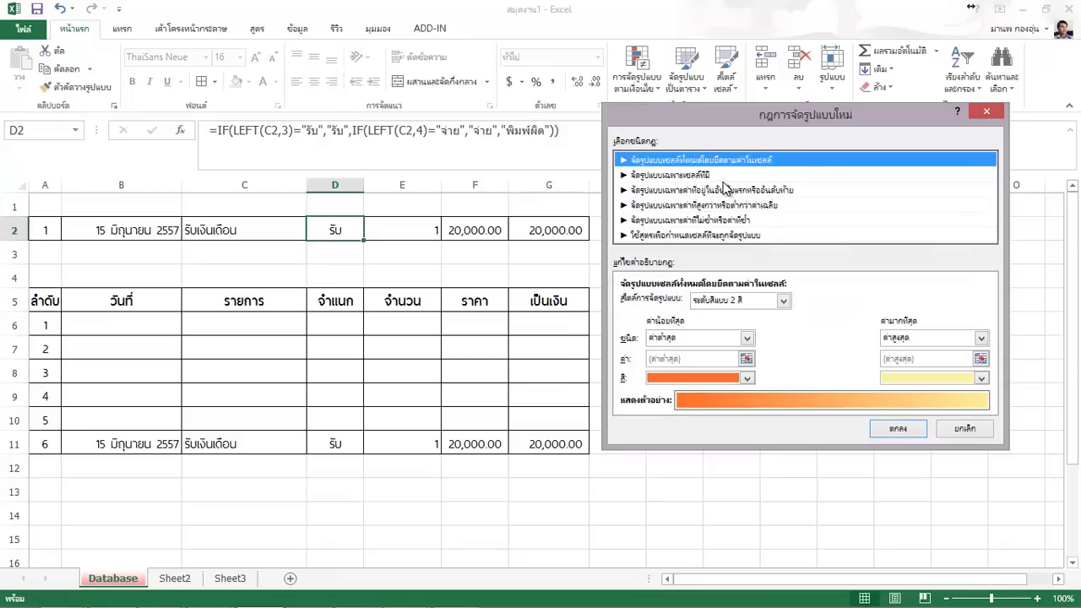
click(782, 301)
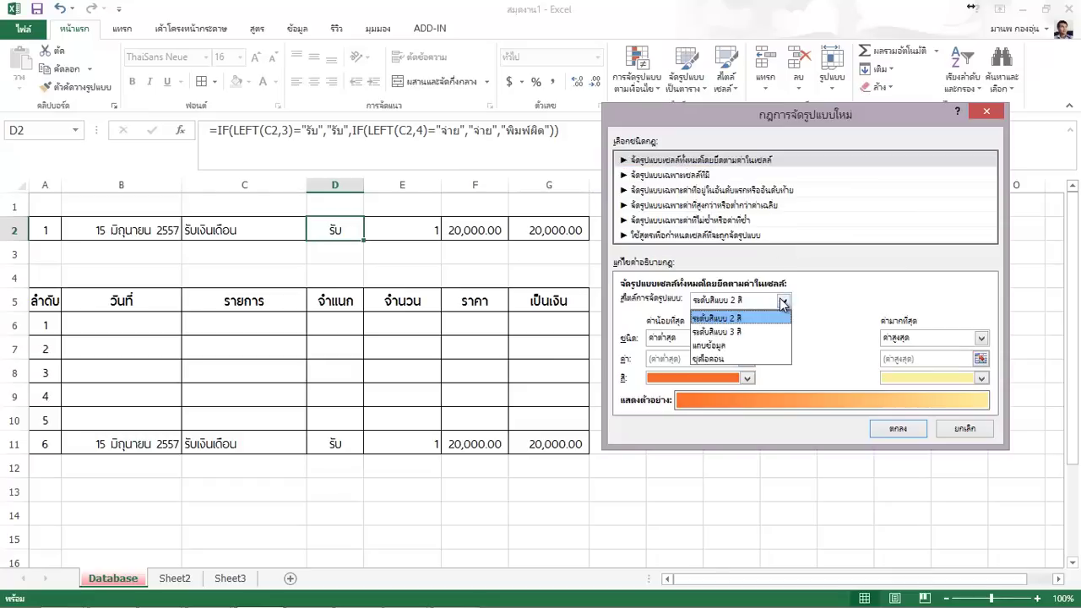
click(780, 301)
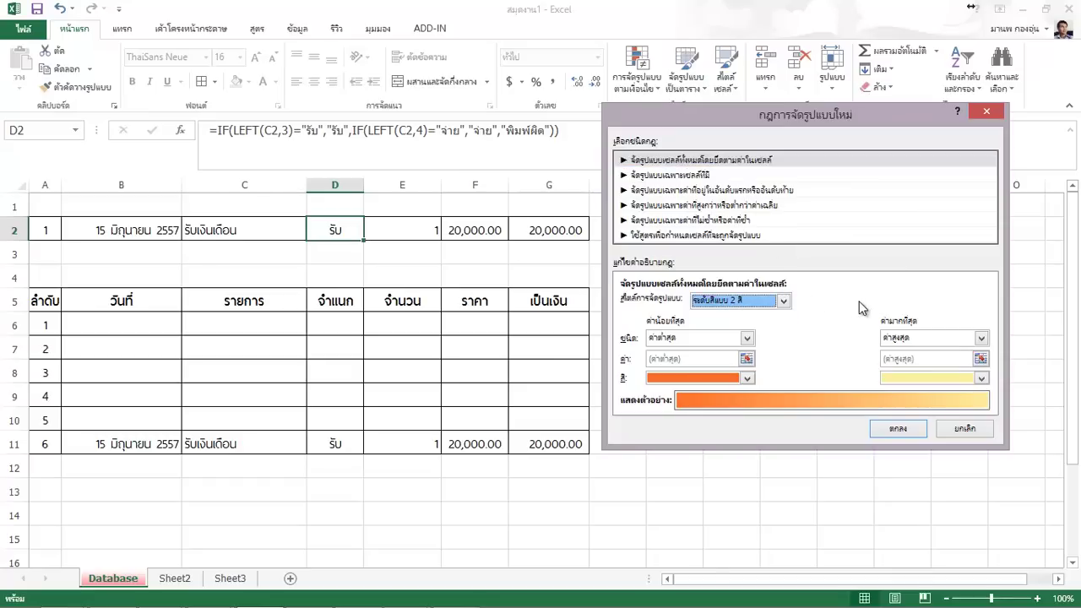
click(964, 429)
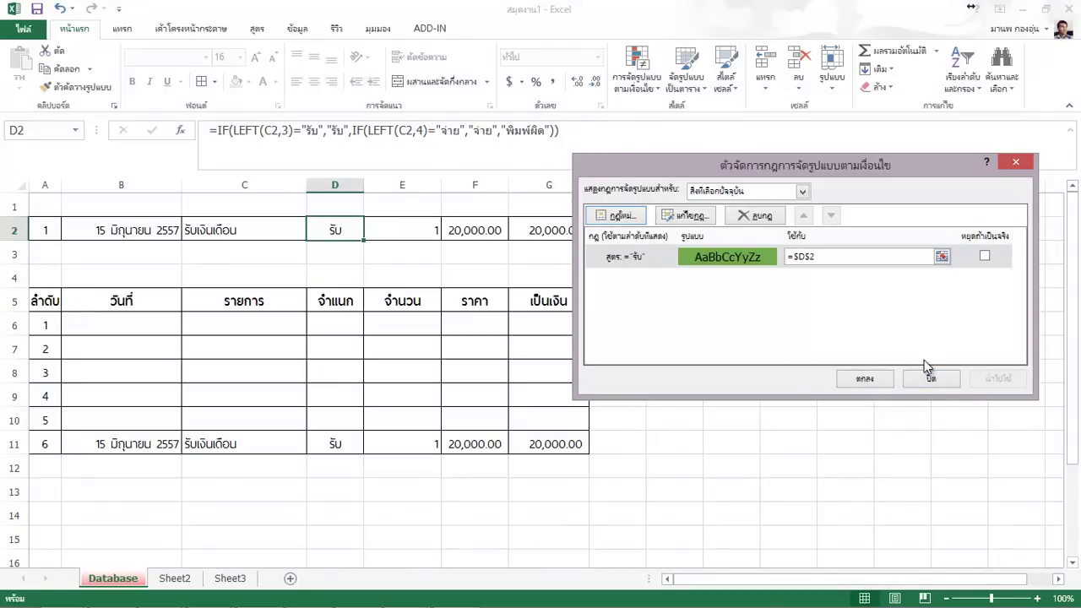
click(878, 379)
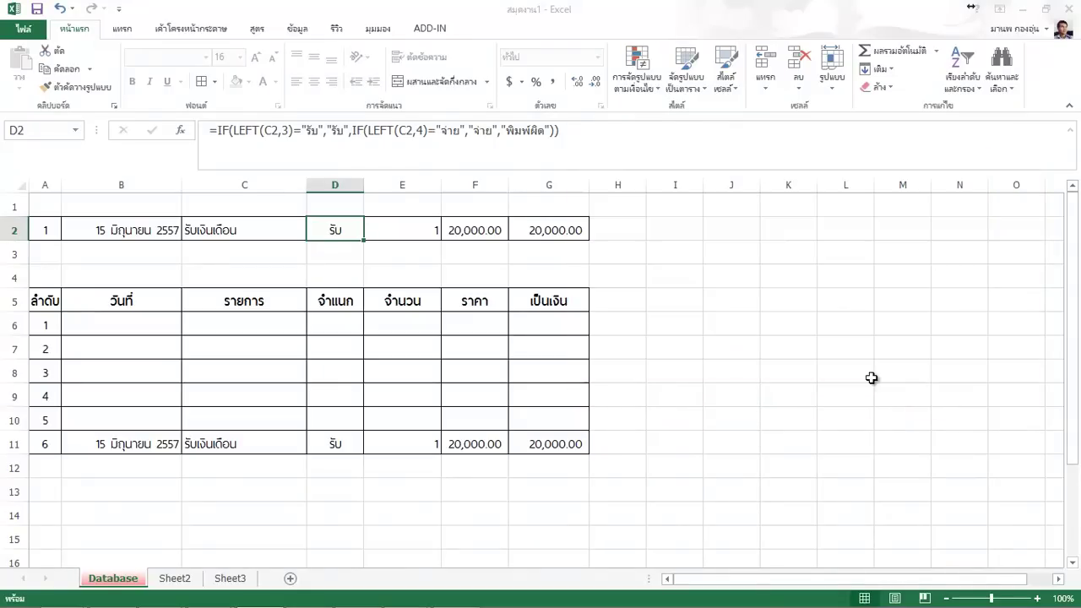
click(646, 87)
mouse_move(680, 116)
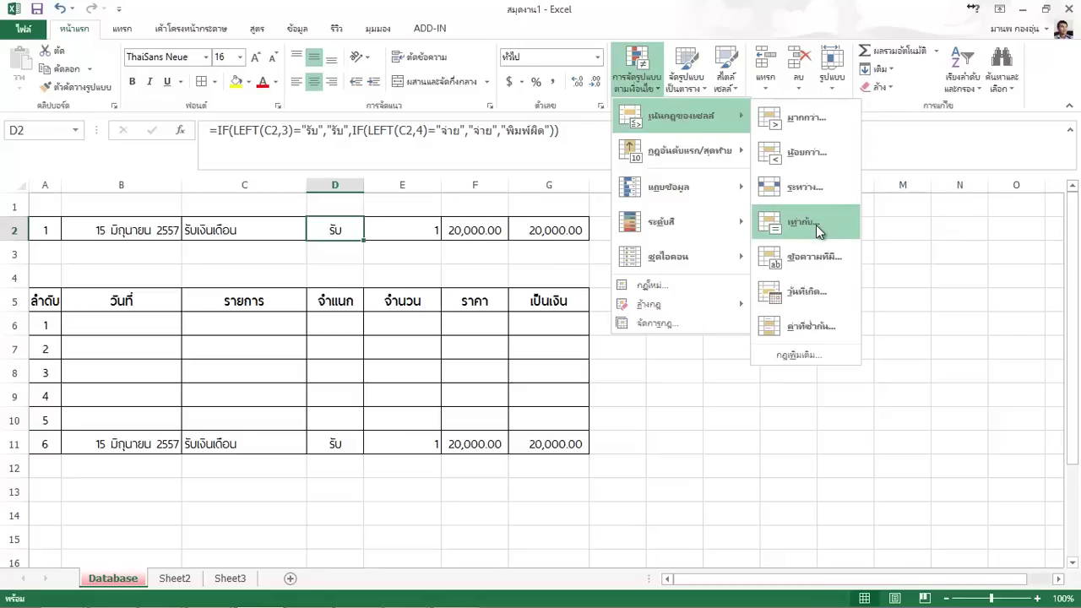
Add an Equal To rule on D2 for ="จ่าย" with a custom red fill, then reselect D2
click(816, 224)
text(=")
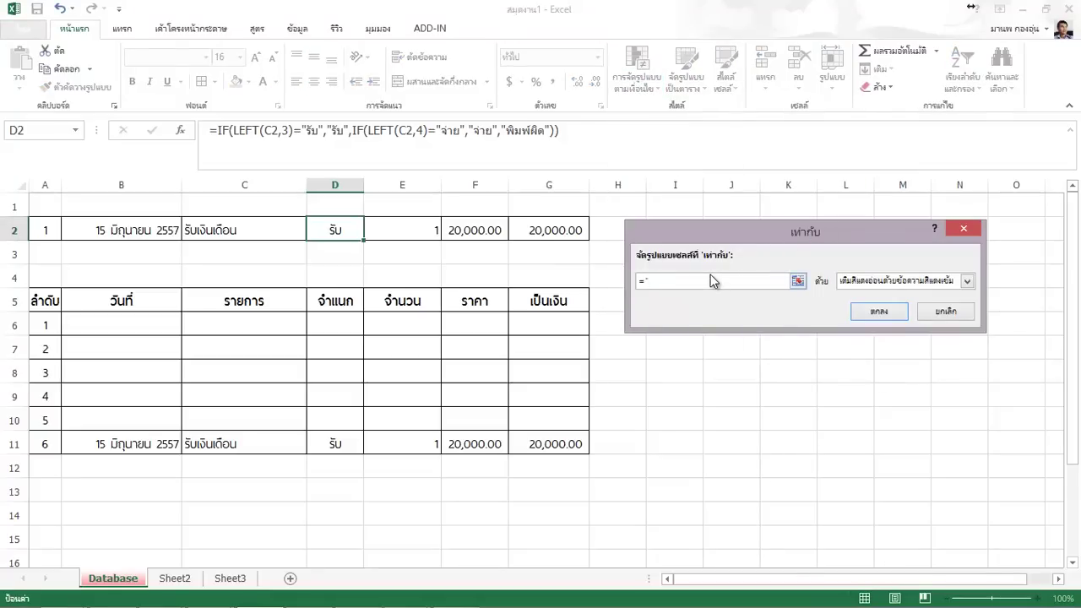
text(จ่าย)
text(")
click(915, 288)
click(895, 379)
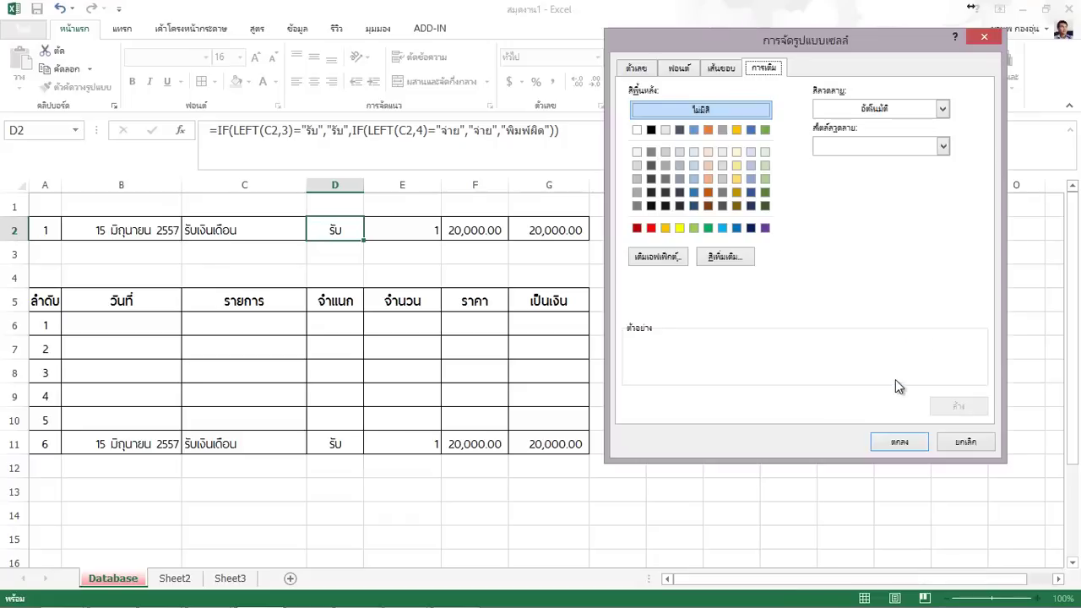
click(651, 230)
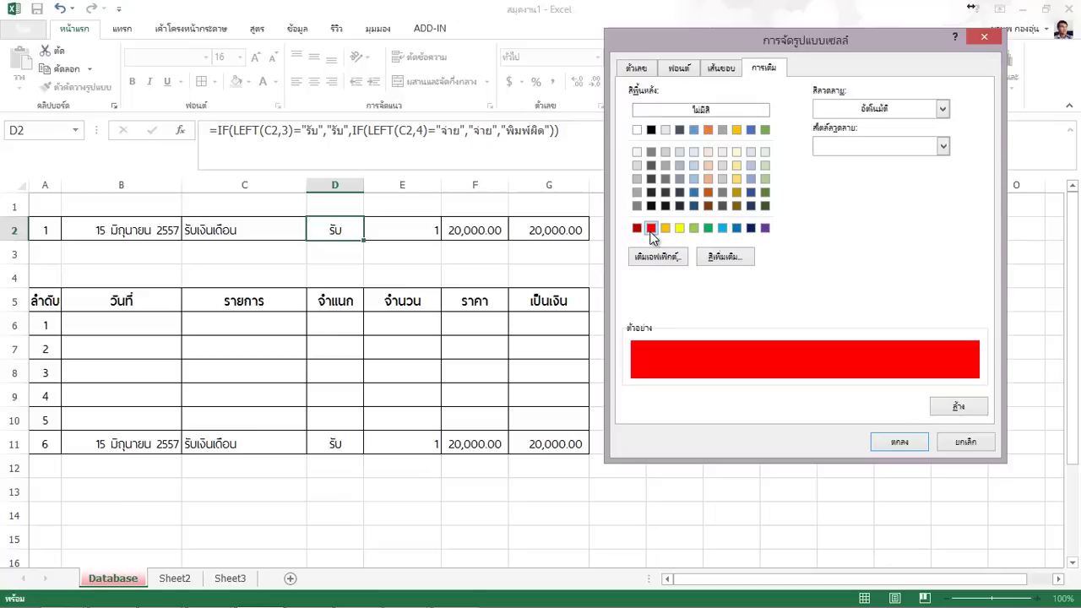
click(900, 446)
click(886, 313)
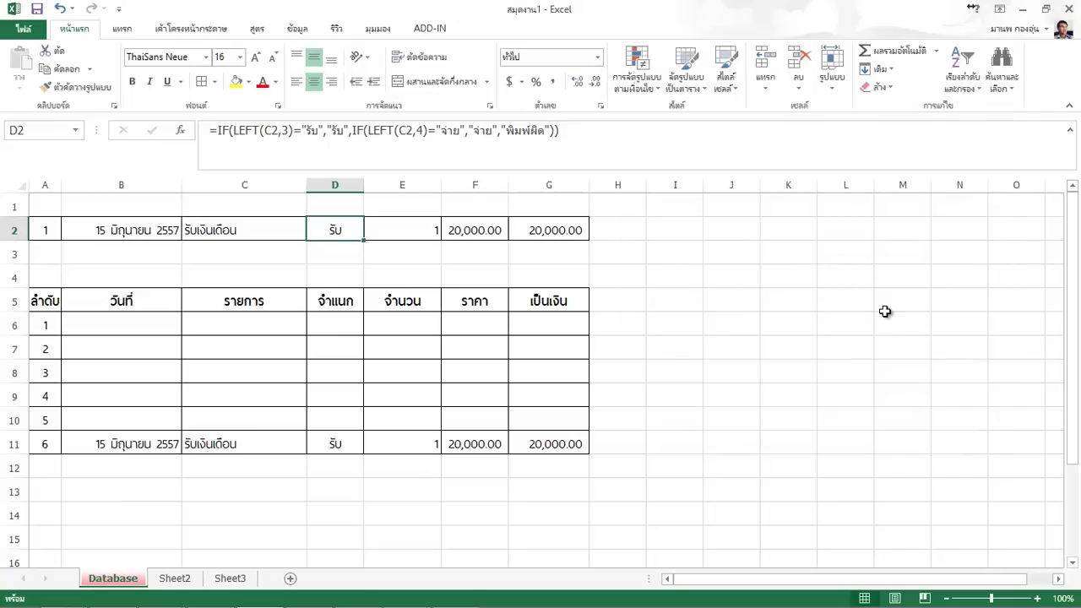
click(740, 341)
click(345, 232)
In the Rules Manager, open D2's green ="รับ" formula rule in Edit Formatting Rule
click(635, 76)
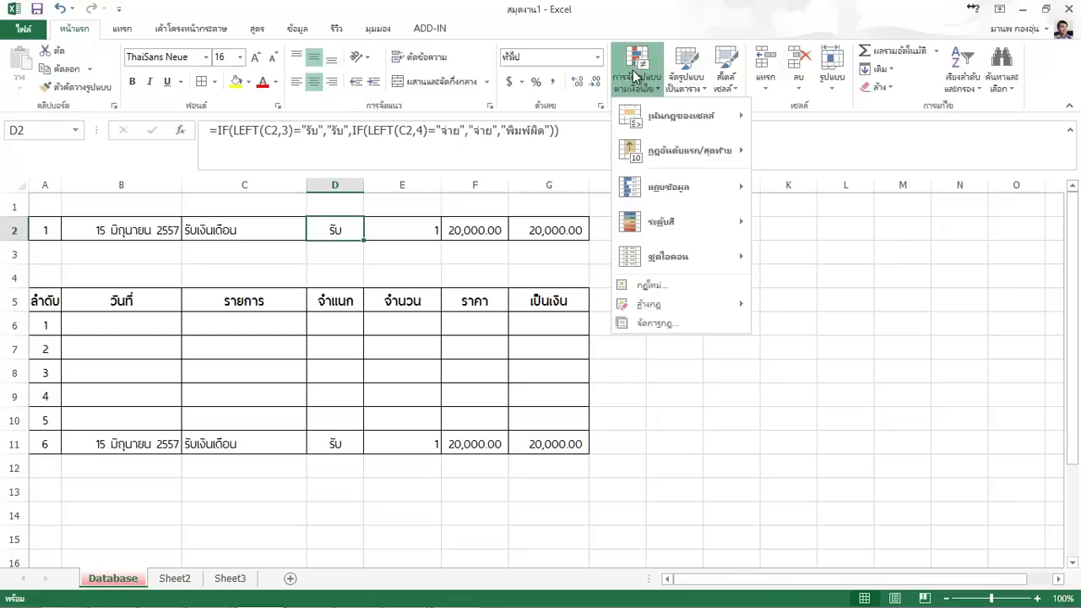
click(664, 323)
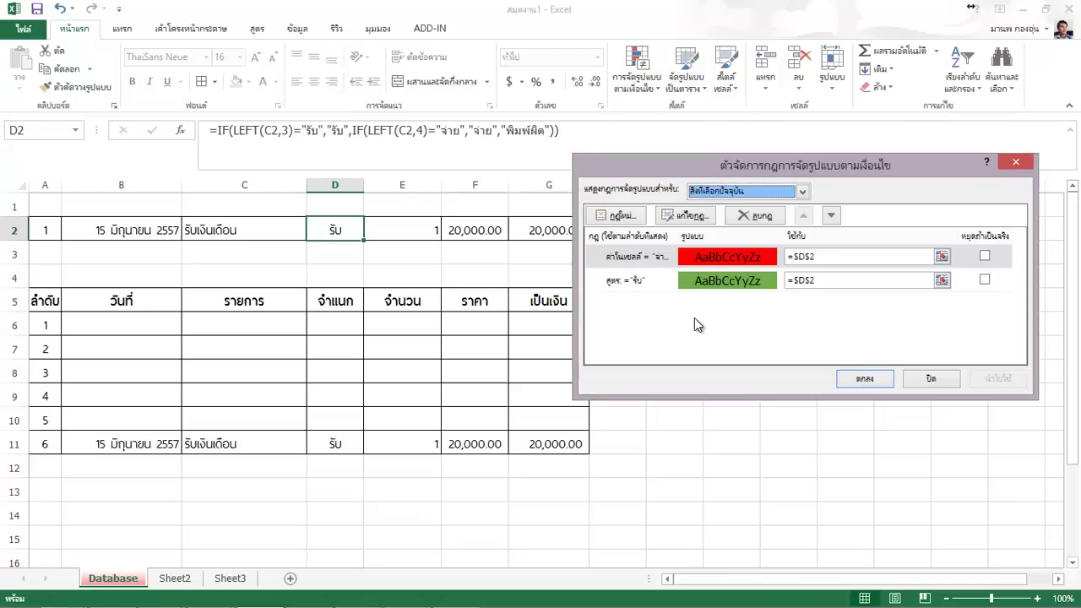
click(640, 288)
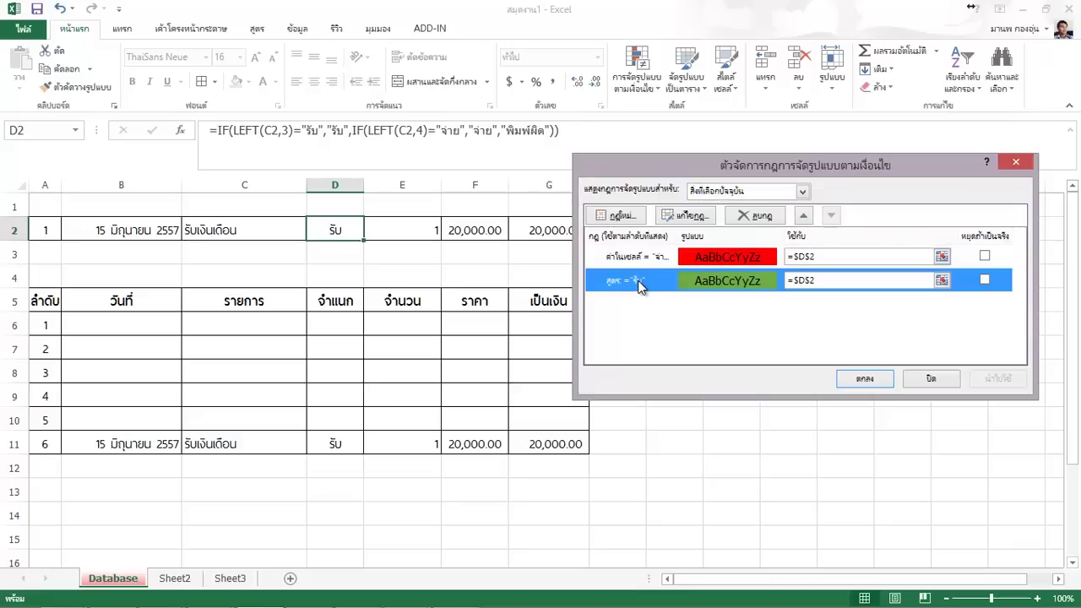
click(648, 260)
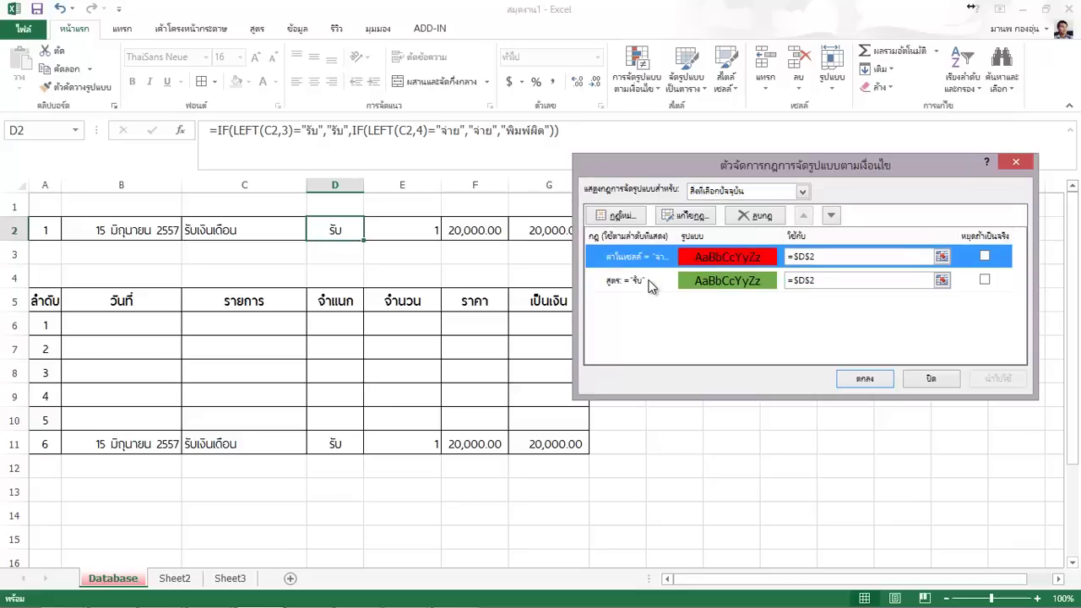
click(645, 279)
double_click(645, 279)
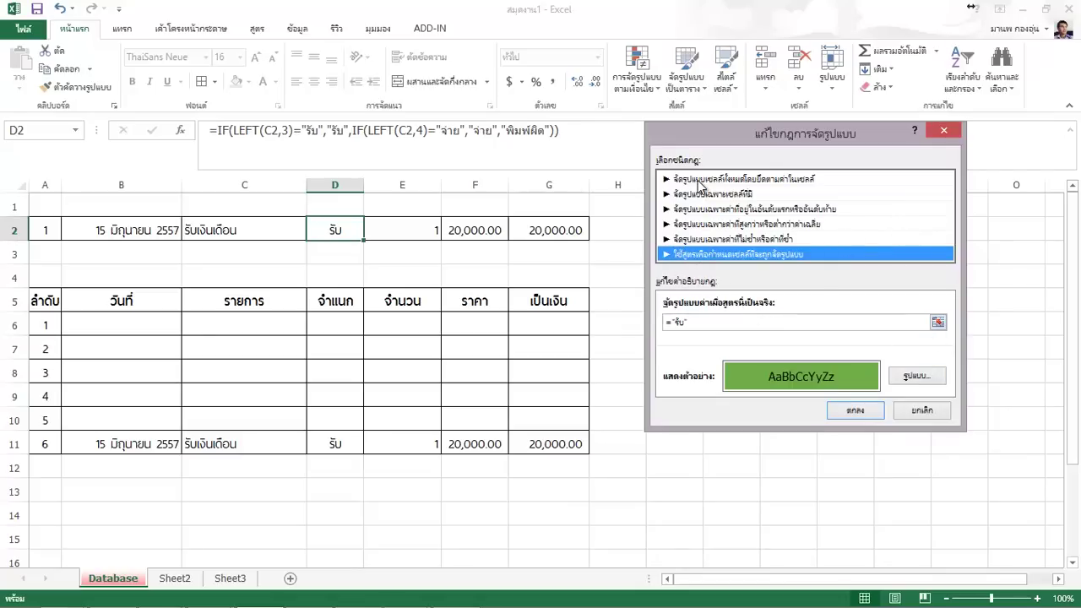
Discard the trial edits, then delete the green ="รับ" rule so only the red จ่าย rule remains
click(699, 180)
click(805, 320)
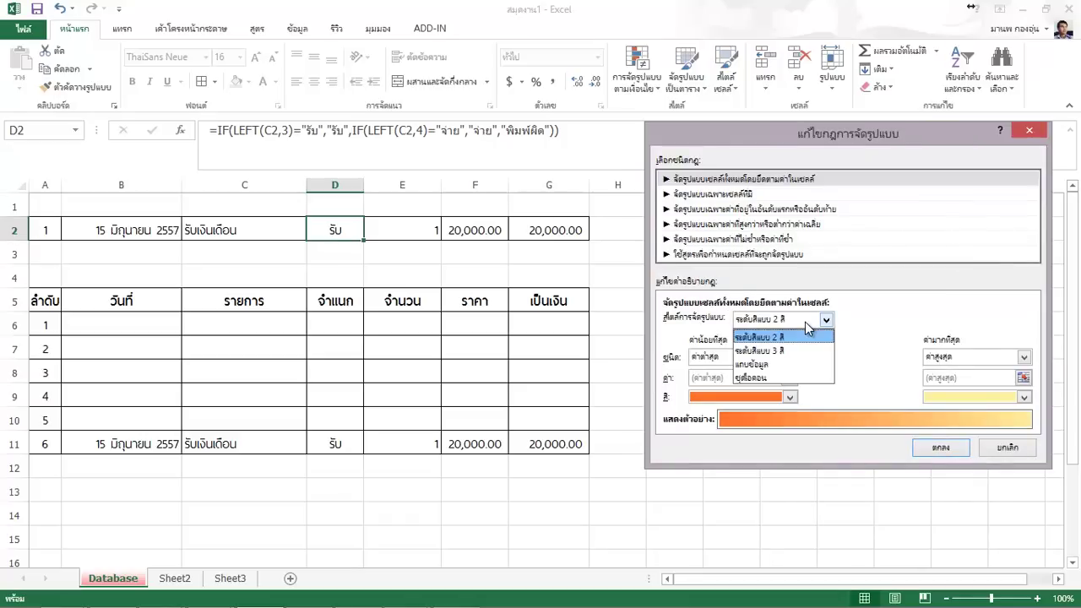
click(792, 364)
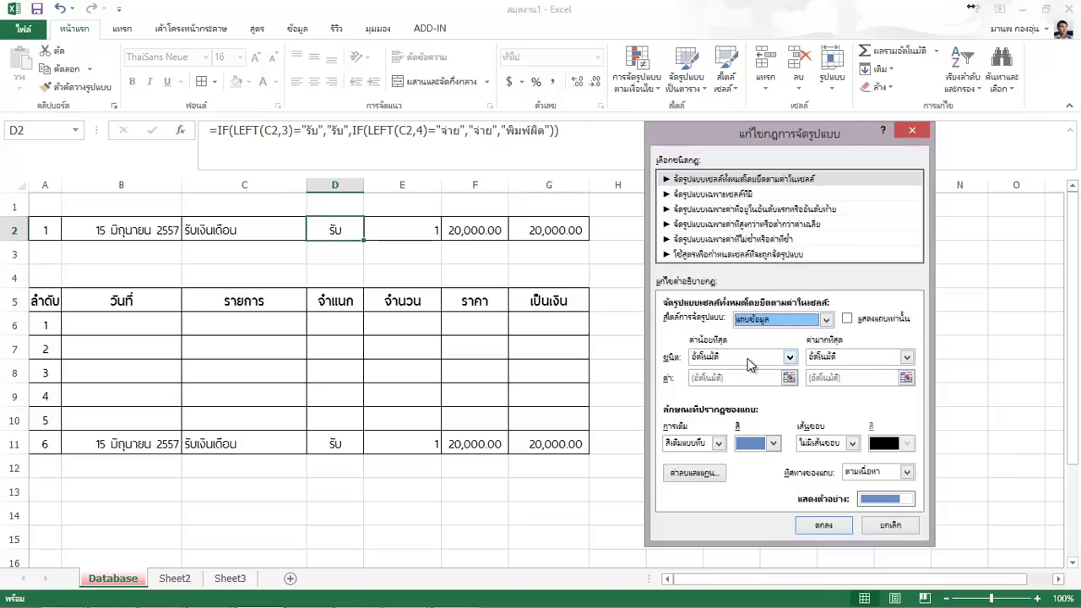
click(748, 358)
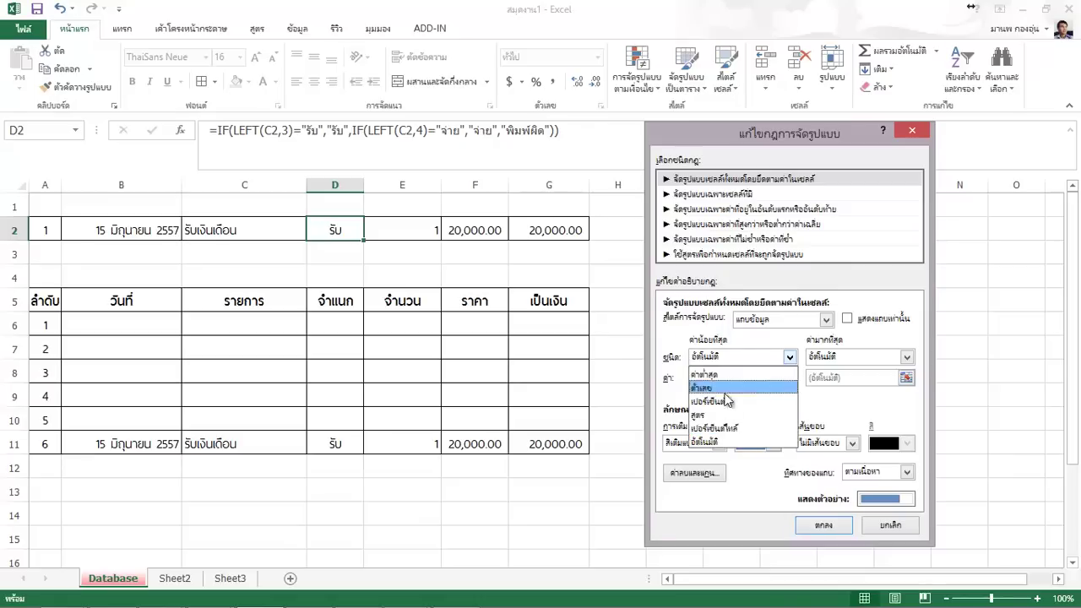
click(704, 441)
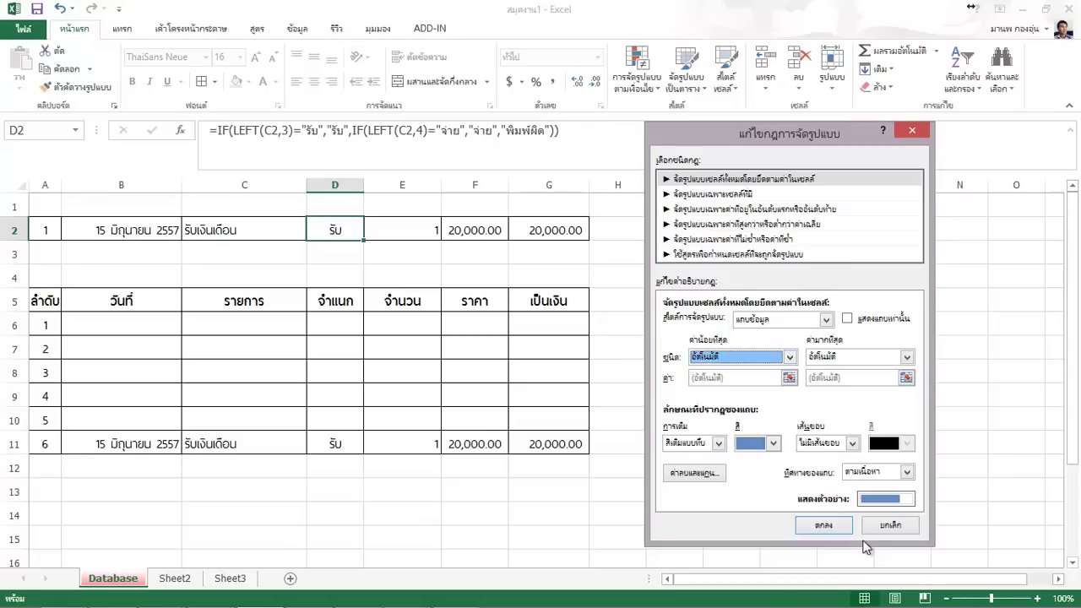
click(890, 525)
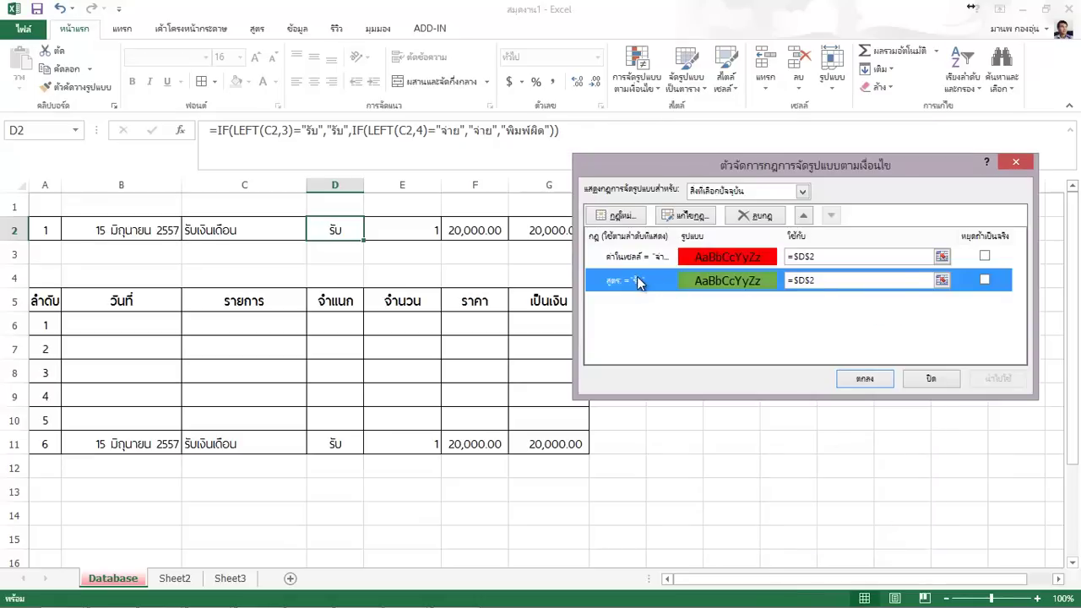
click(760, 216)
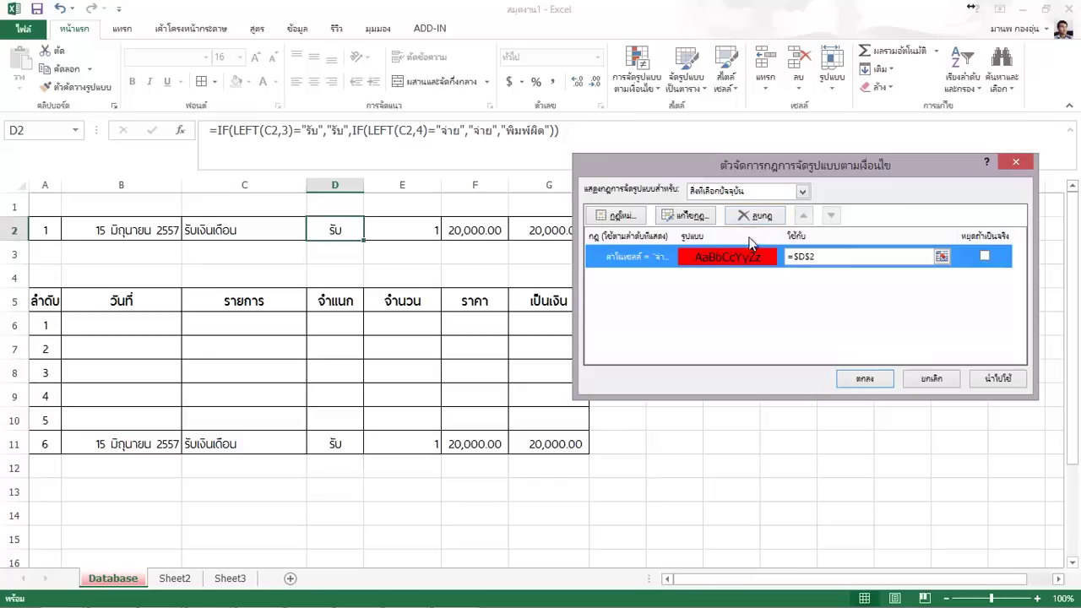
click(869, 380)
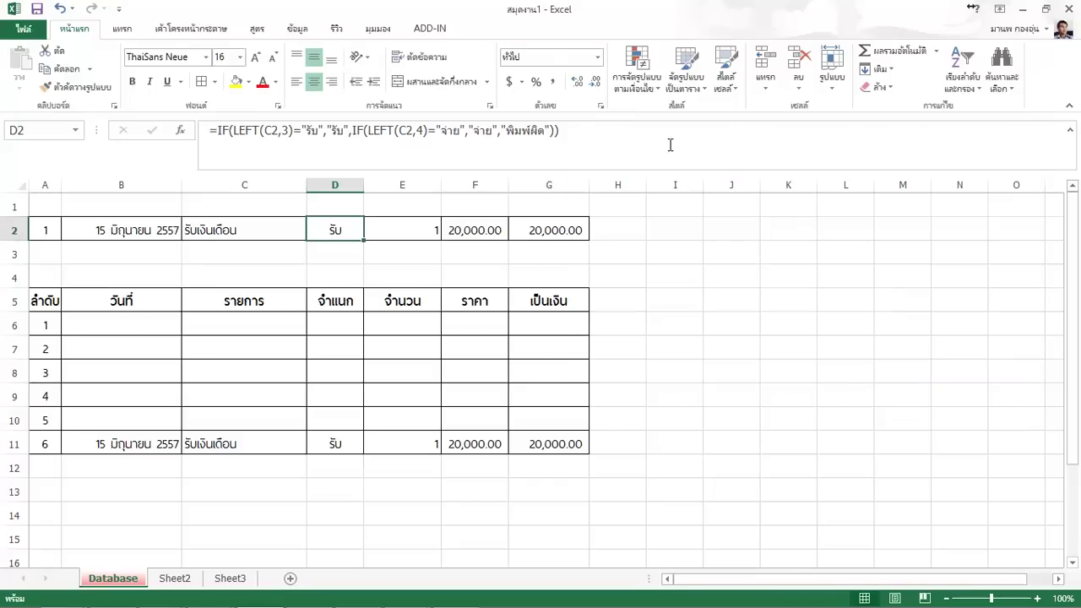
Create an Equal To rule on D2 with value ="รับ" and a custom green fill
click(639, 91)
mouse_move(681, 116)
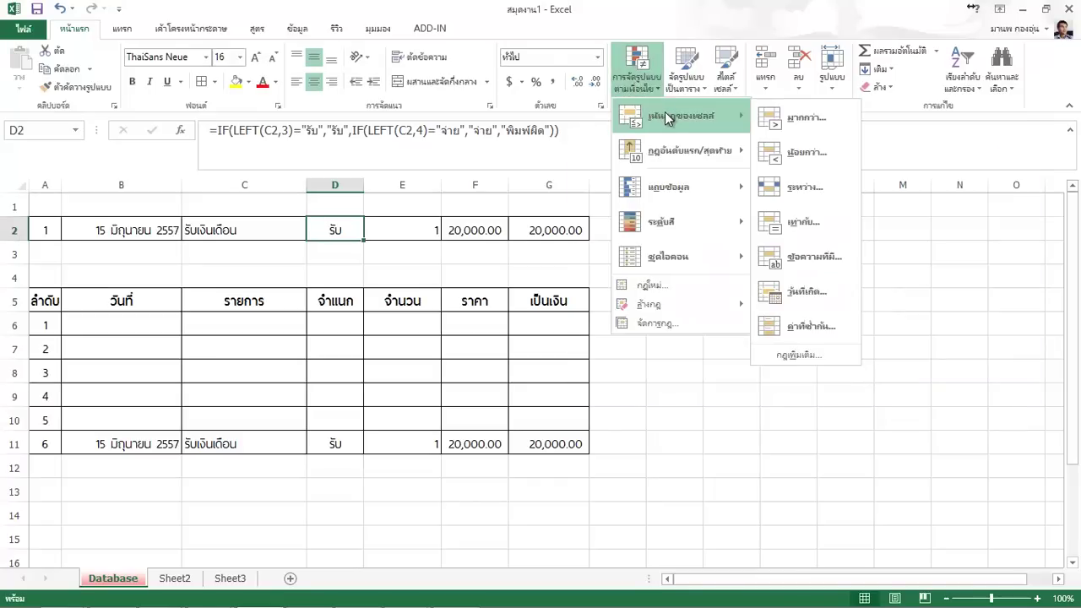
click(808, 221)
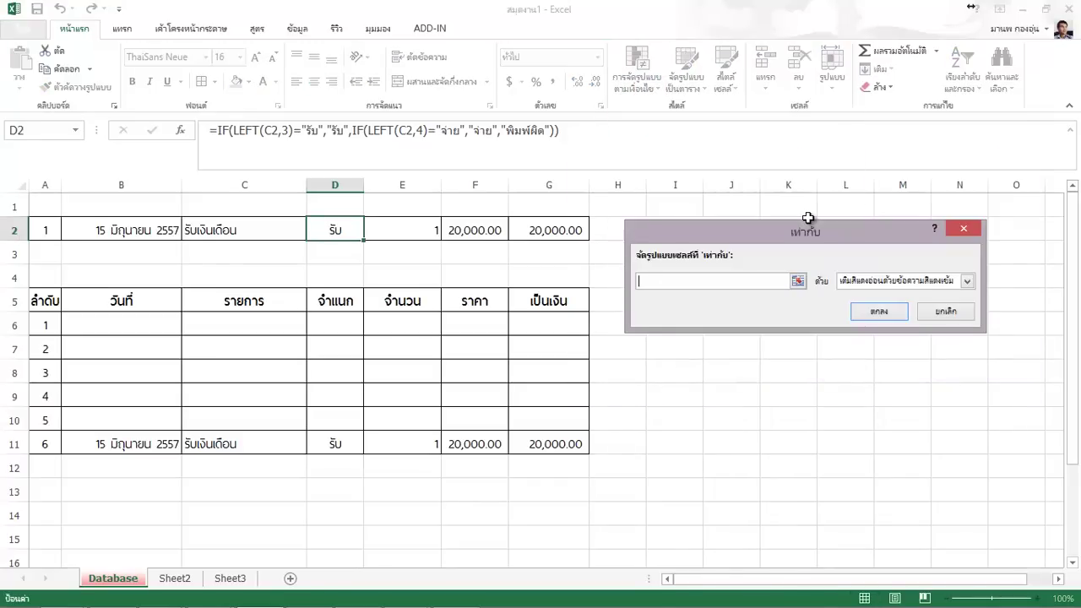
text(=)
text(")
text(รับ)
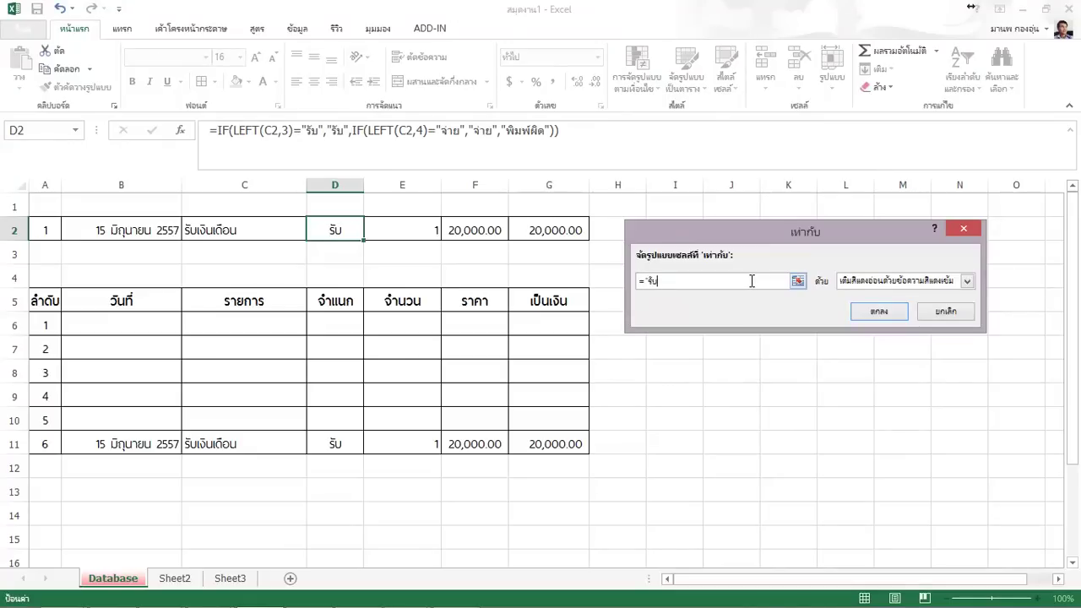
text(")
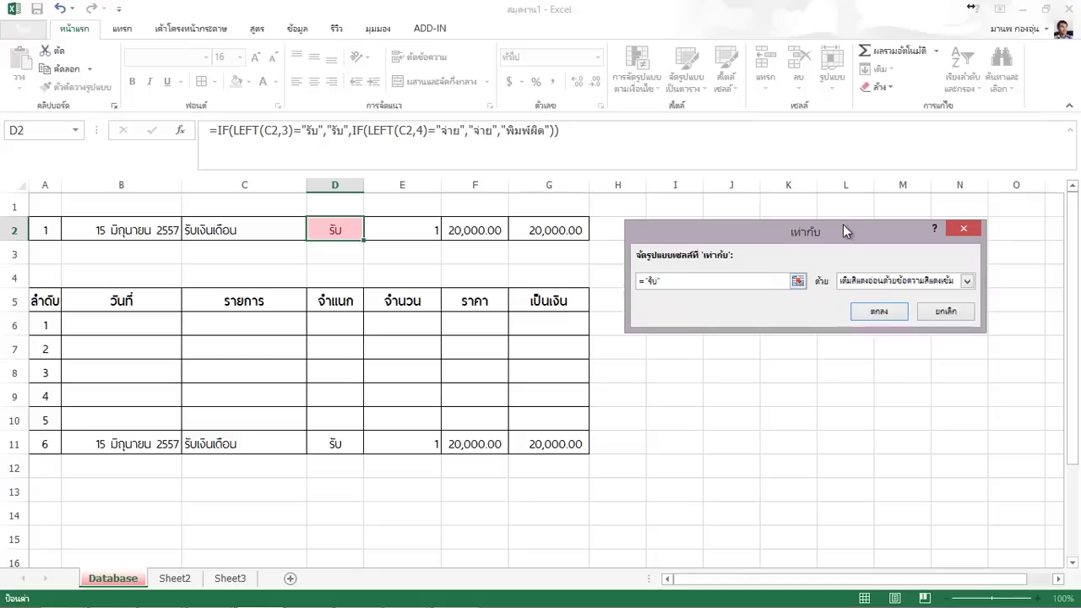
click(945, 282)
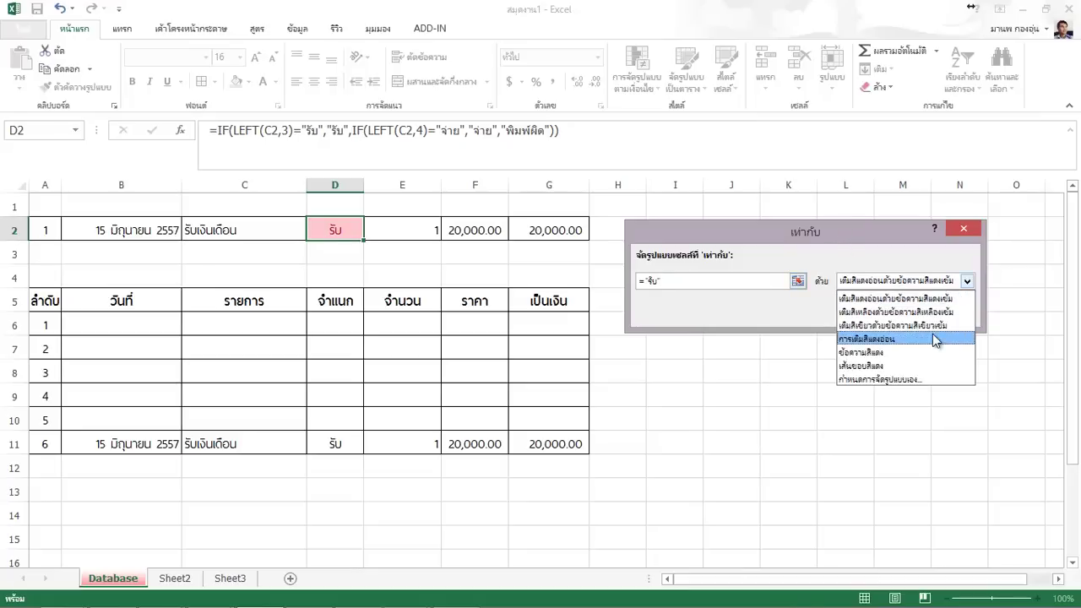
click(900, 379)
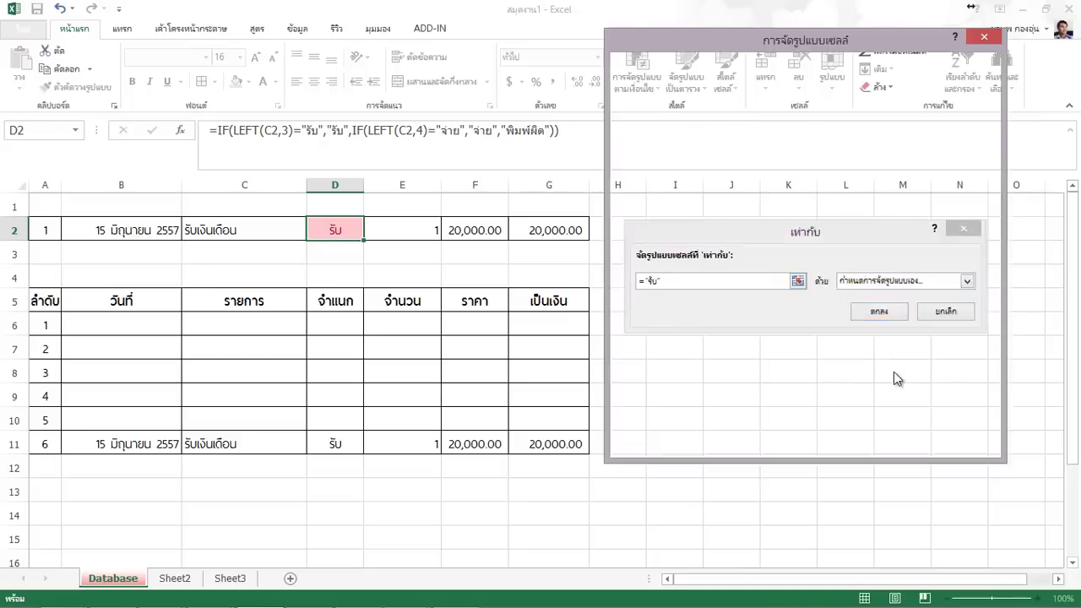
click(766, 130)
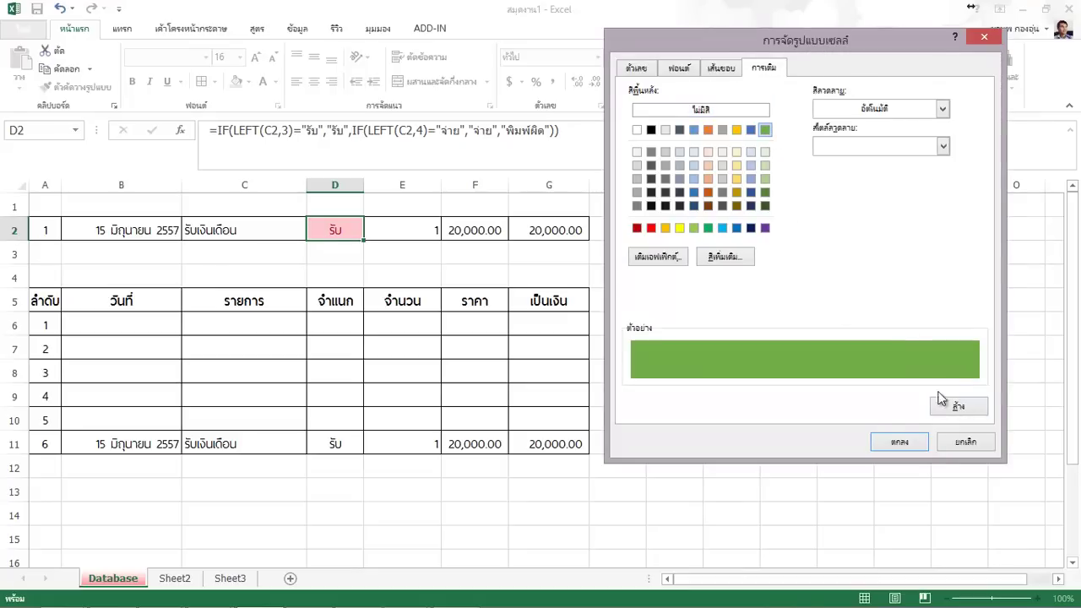
click(900, 441)
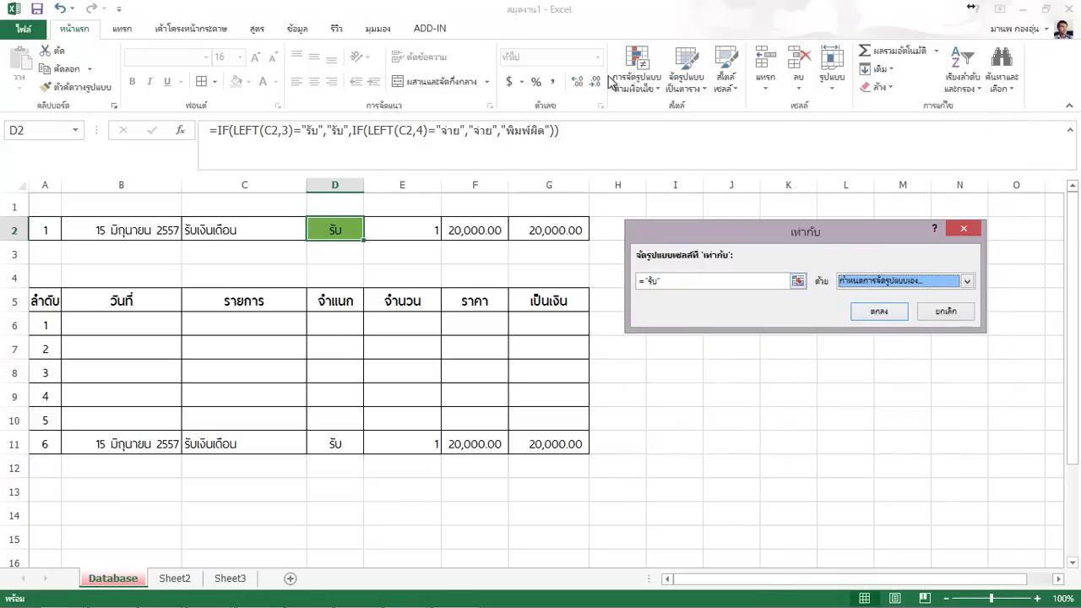
click(879, 311)
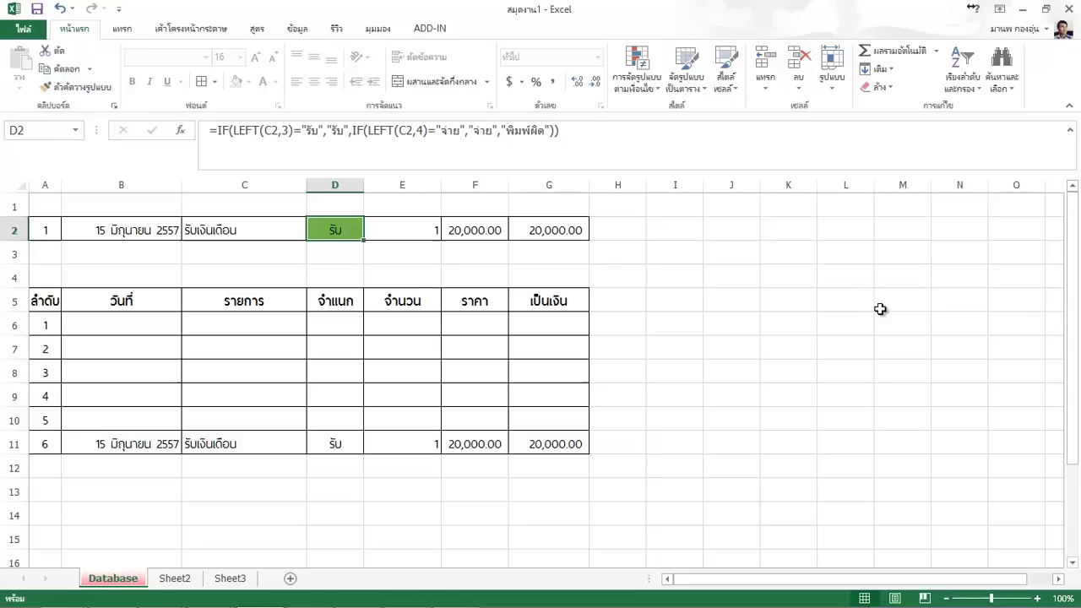
Prefix C2's text with จ่าย so it reads จ่ายรับเงินเดือน and D2 turns red
click(654, 315)
click(330, 223)
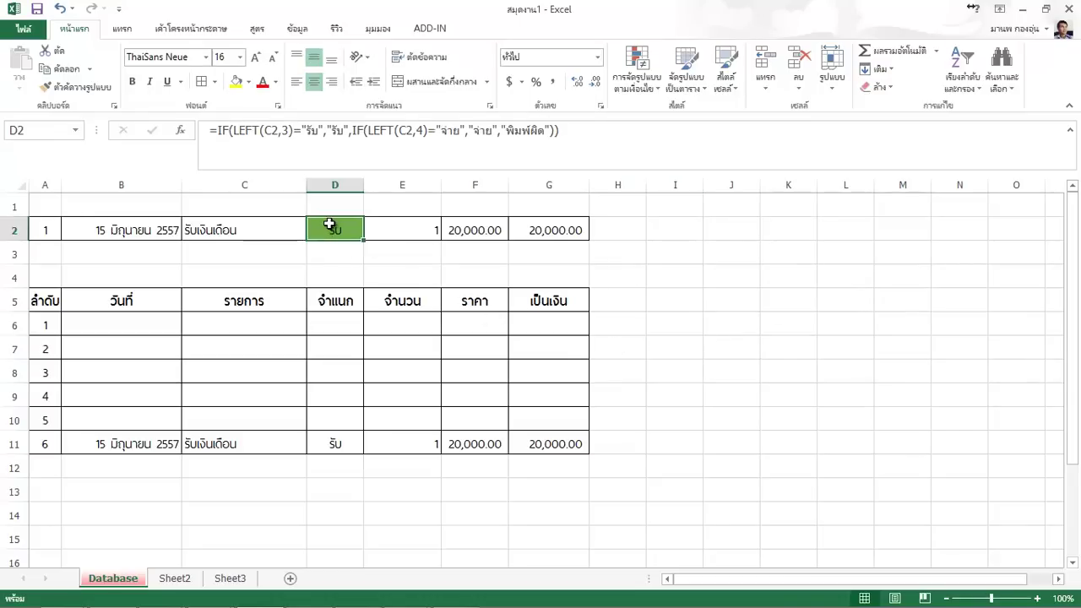
click(190, 226)
double_click(190, 224)
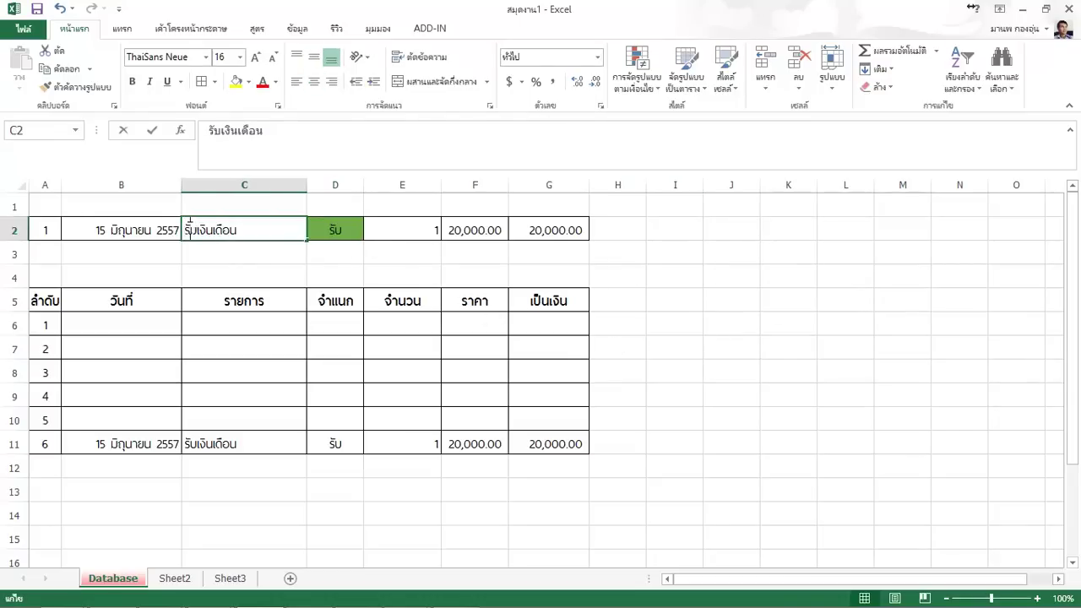
key(Left)
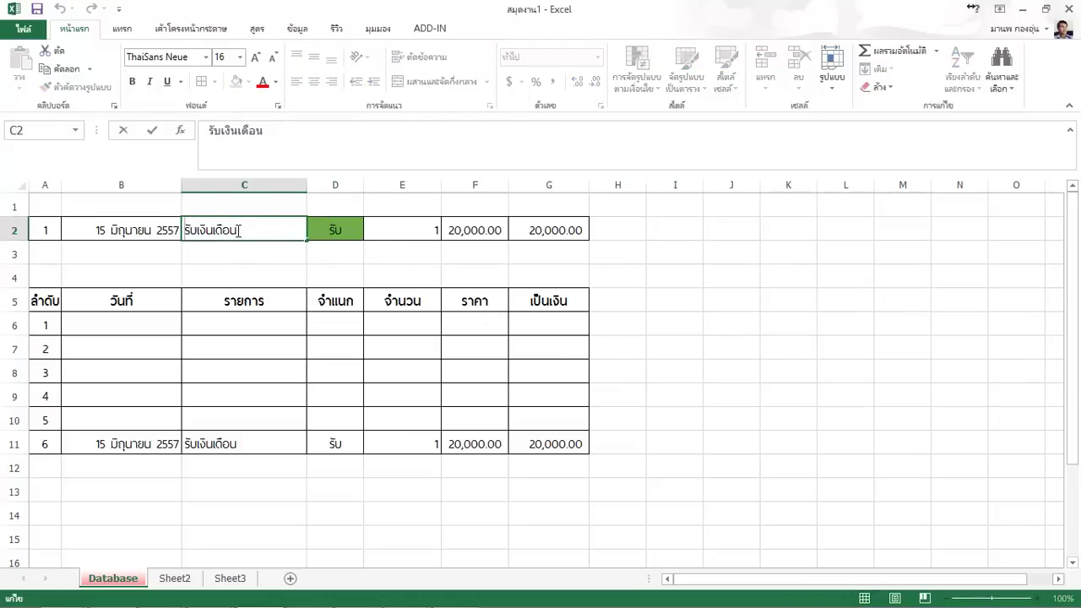
text(จ่าย)
key(Return)
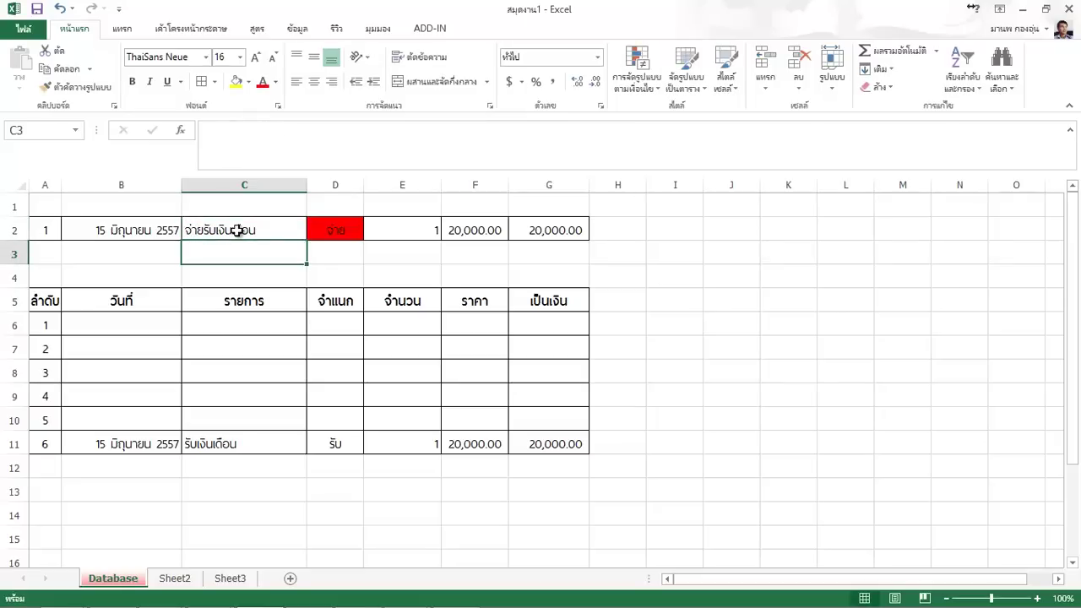
click(237, 230)
click(335, 233)
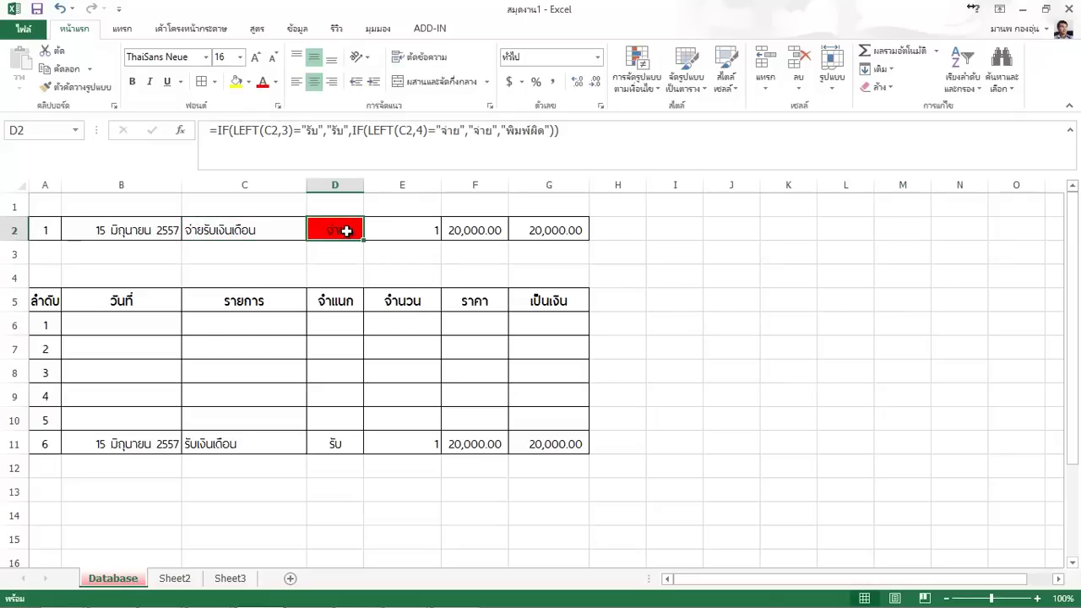
click(635, 76)
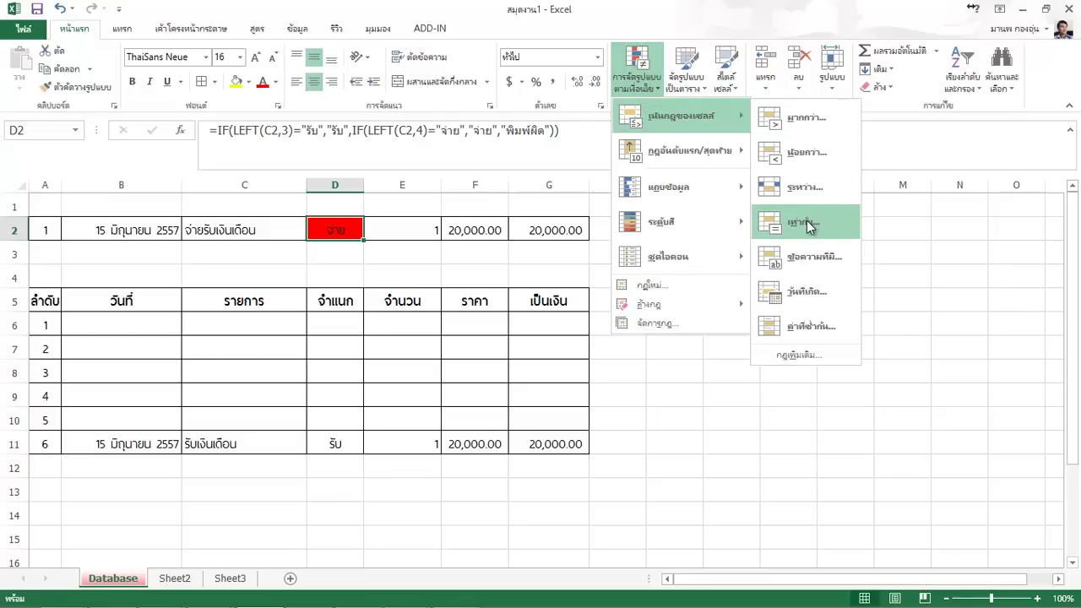
Cancel a new Equal To custom-format rule, then list D2's green รับ and red จ่าย rules
mouse_move(680, 116)
click(822, 226)
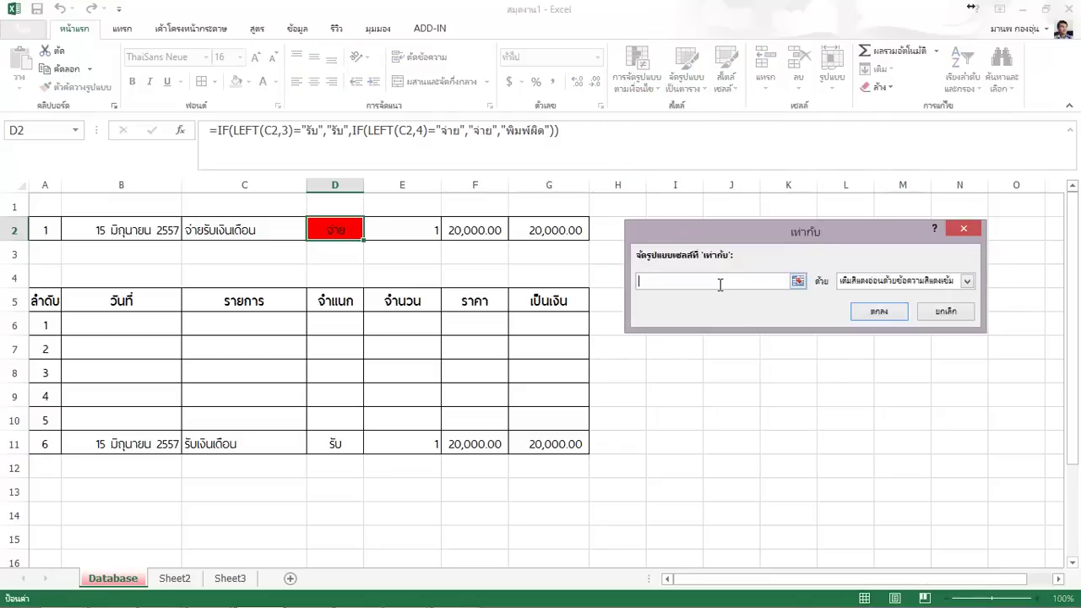
click(943, 286)
click(942, 283)
click(942, 283)
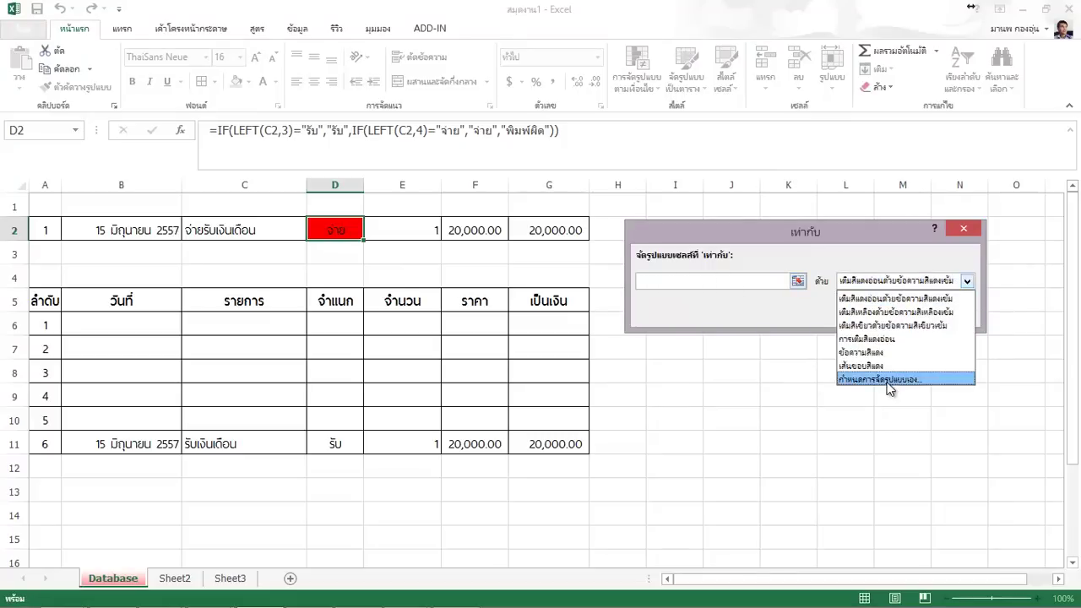
click(888, 380)
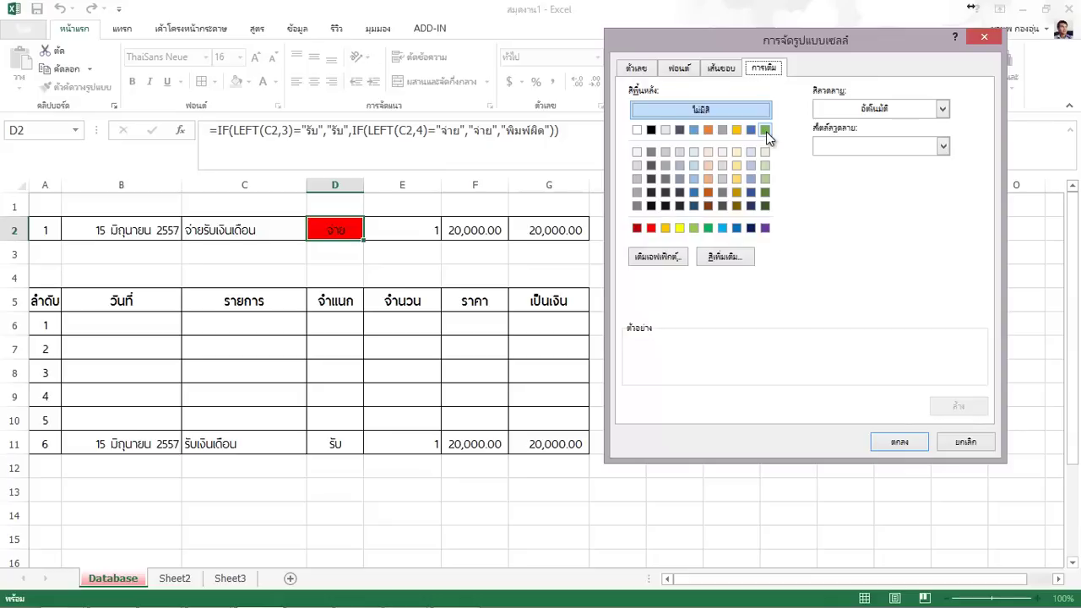
click(968, 443)
click(944, 311)
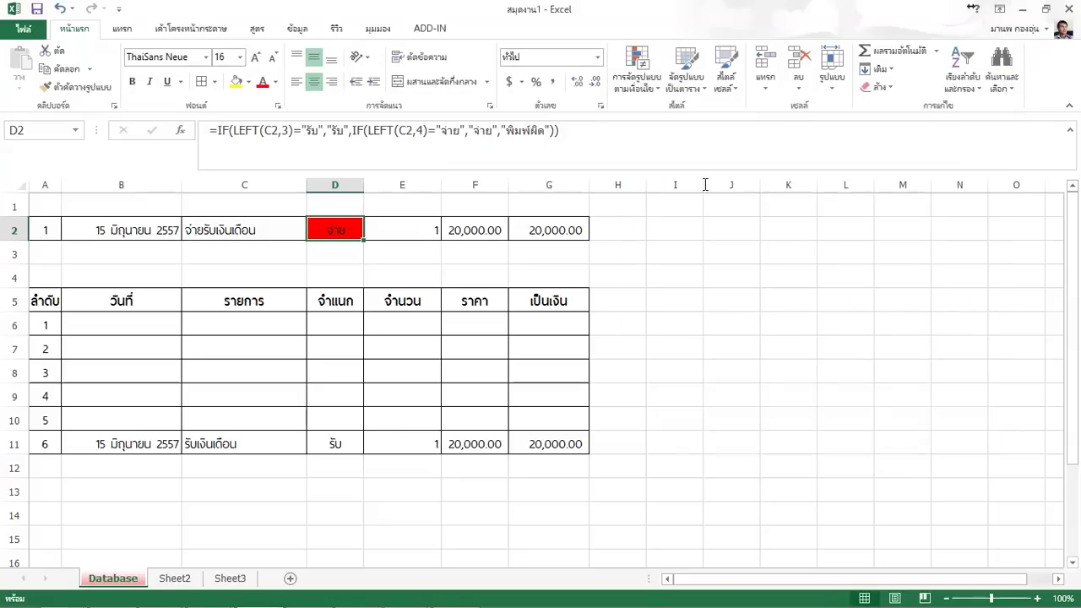
click(636, 72)
click(657, 323)
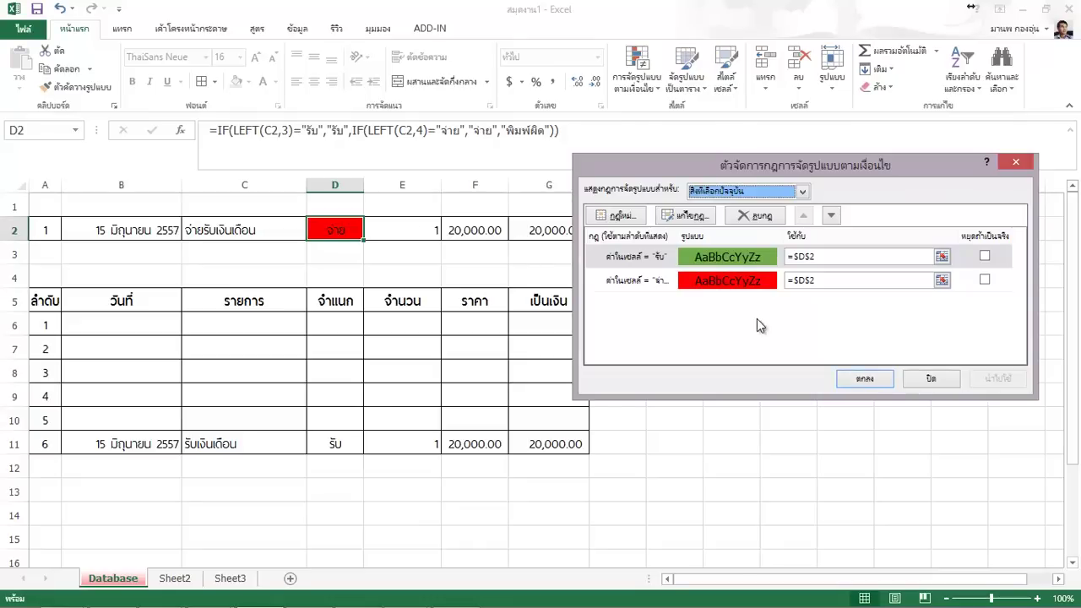
Remove the จ่าย prefix so C2 reads รับเงินเดือน again, then select G2
click(866, 379)
double_click(204, 228)
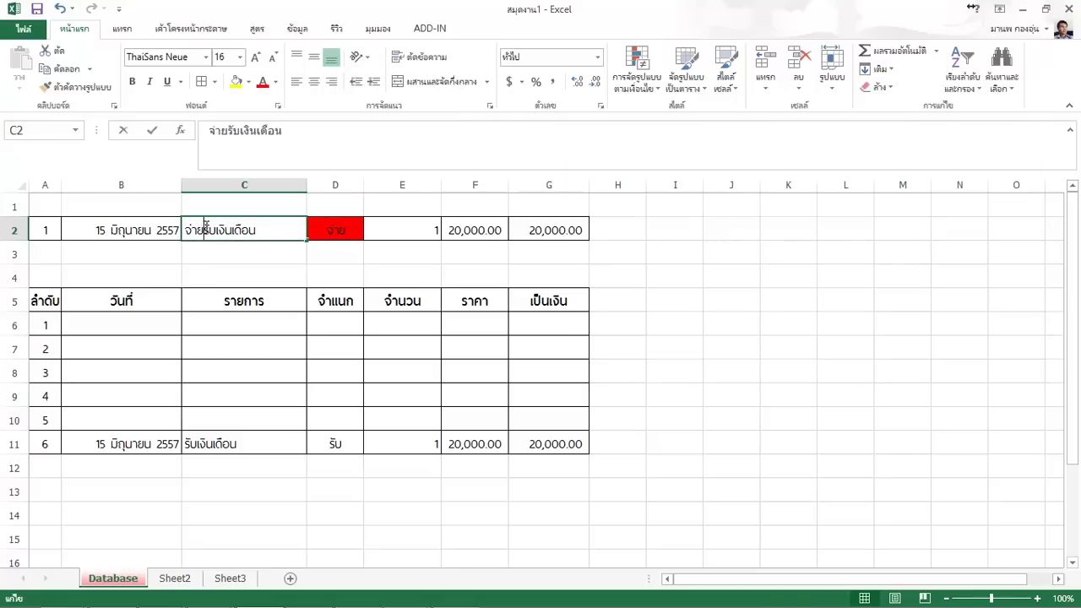
key(BackSpace)
key(BackSpace)
key(BackSpace)
key(BackSpace)
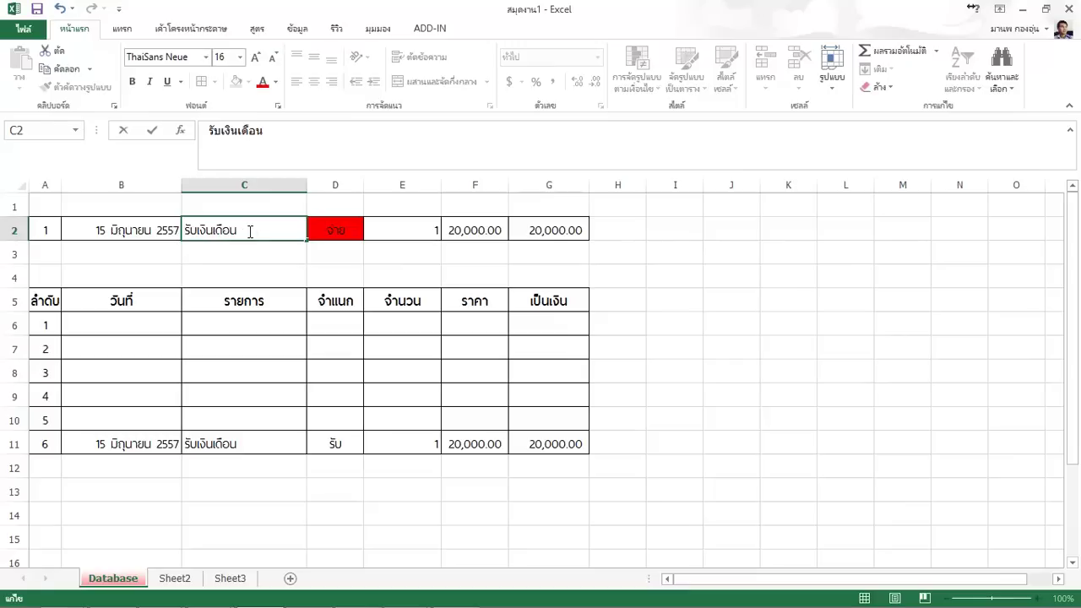
key(Return)
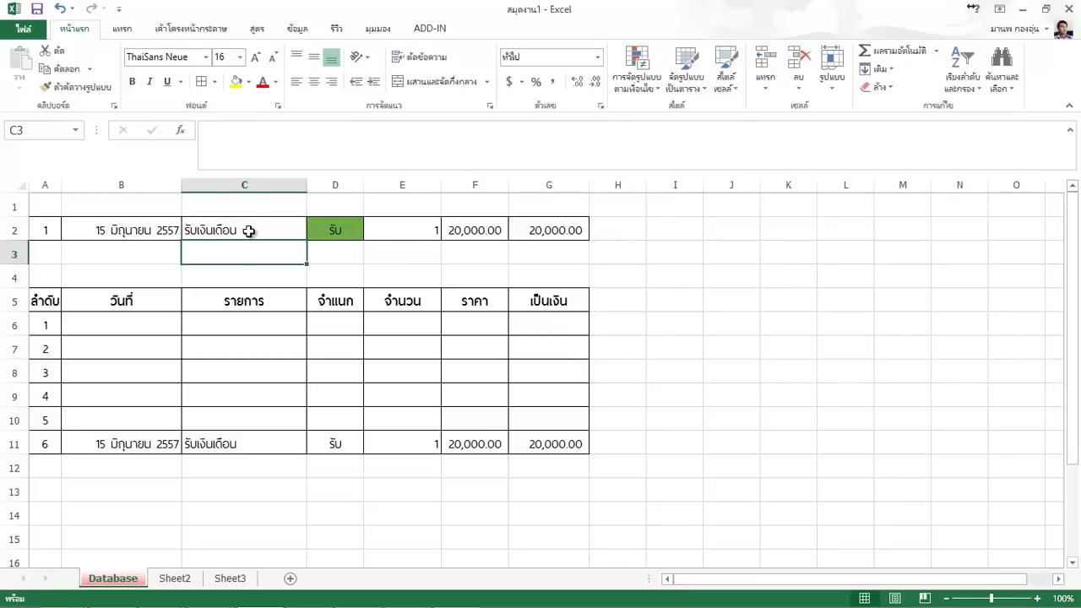
click(334, 319)
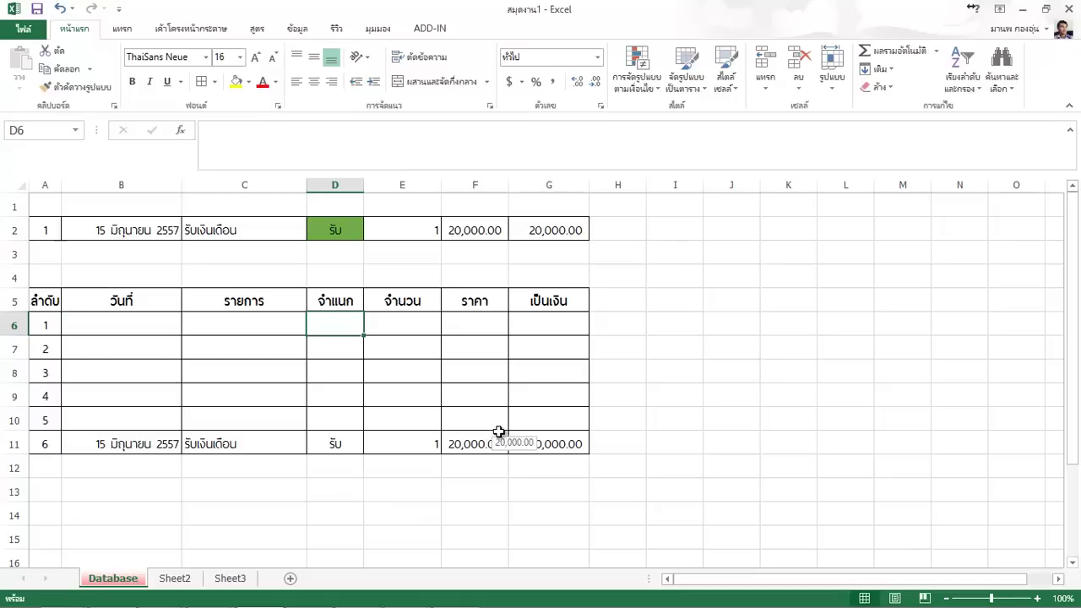
click(551, 228)
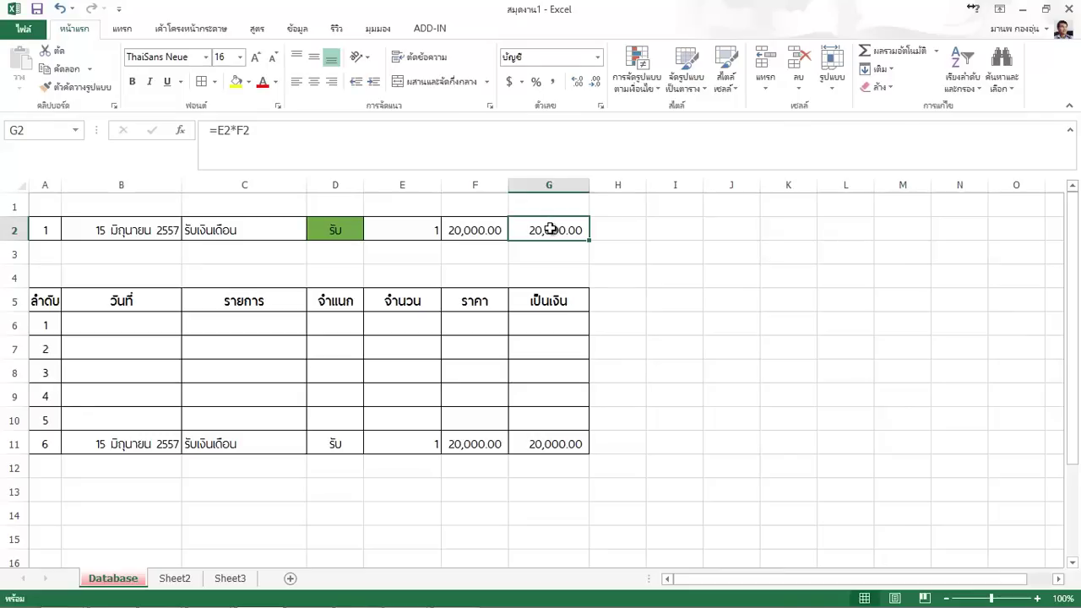
Add a Greater Than 10000 conditional formatting rule to G2 with a custom light gold fill
click(644, 86)
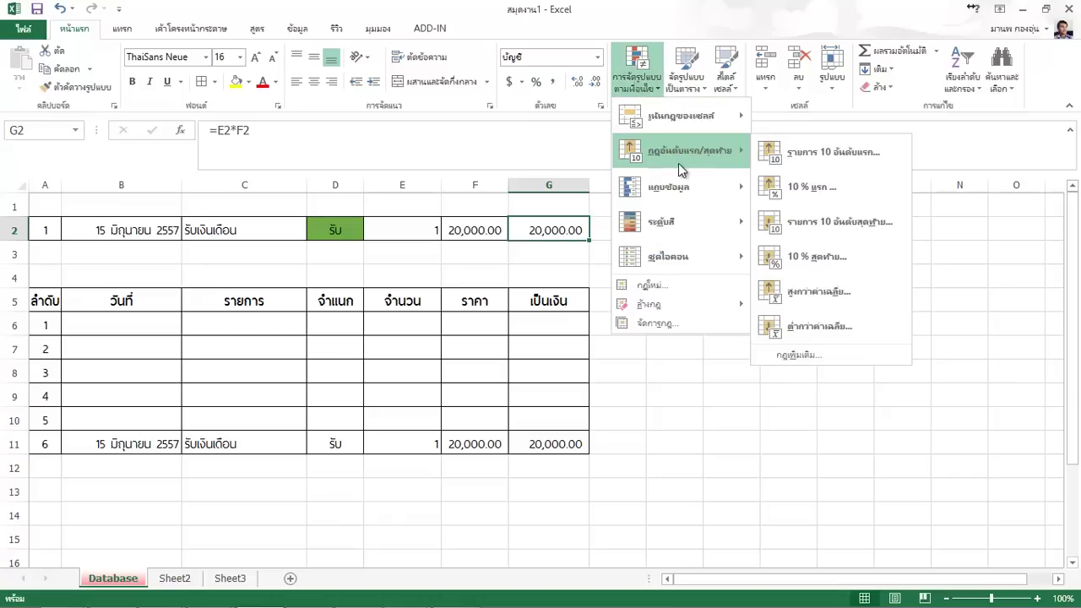
mouse_move(680, 116)
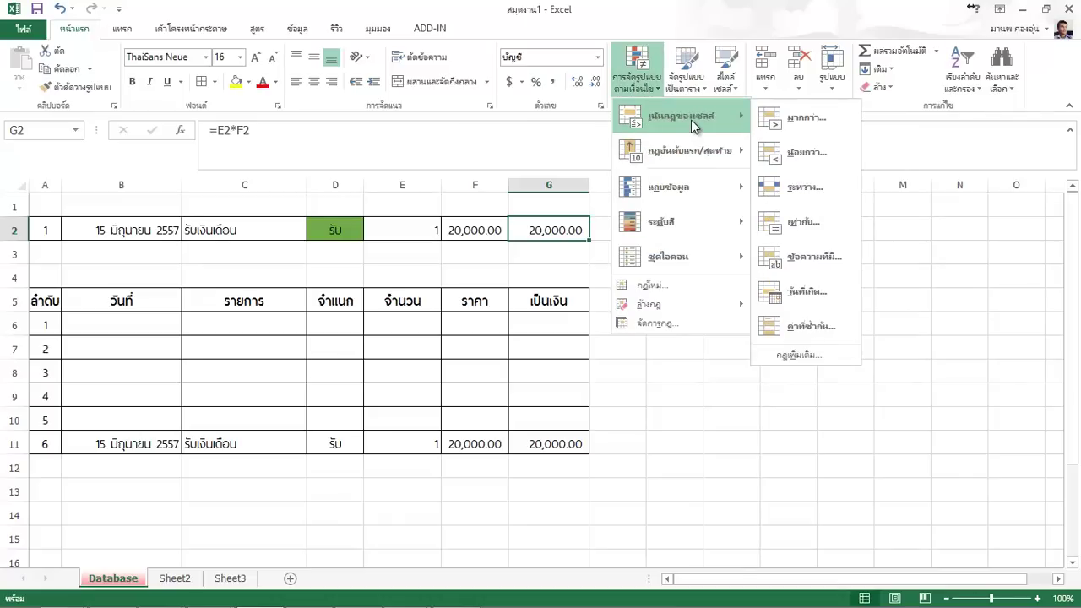
click(802, 119)
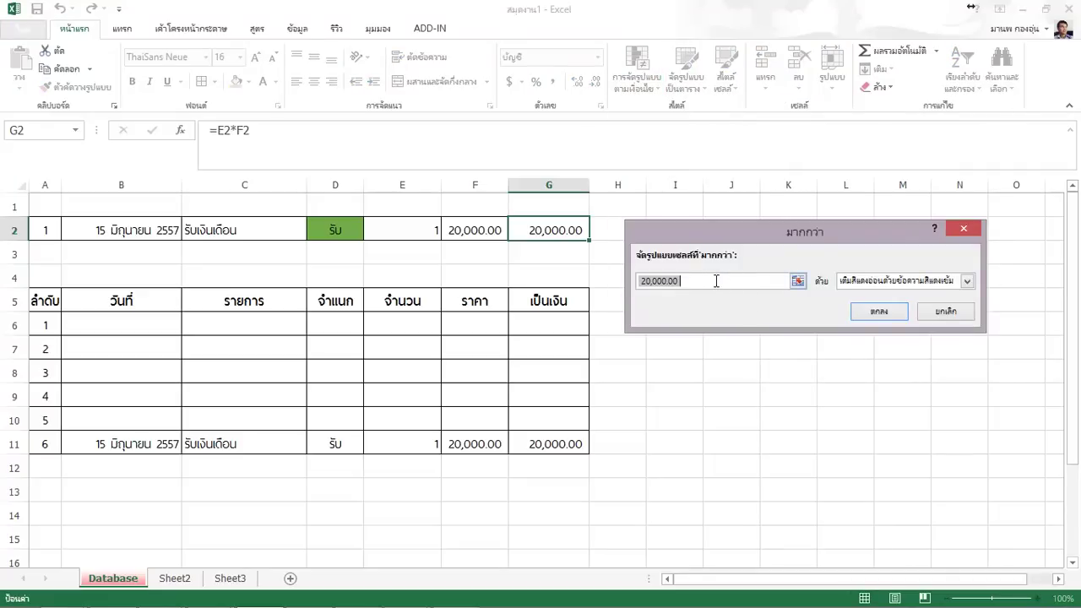
text(100)
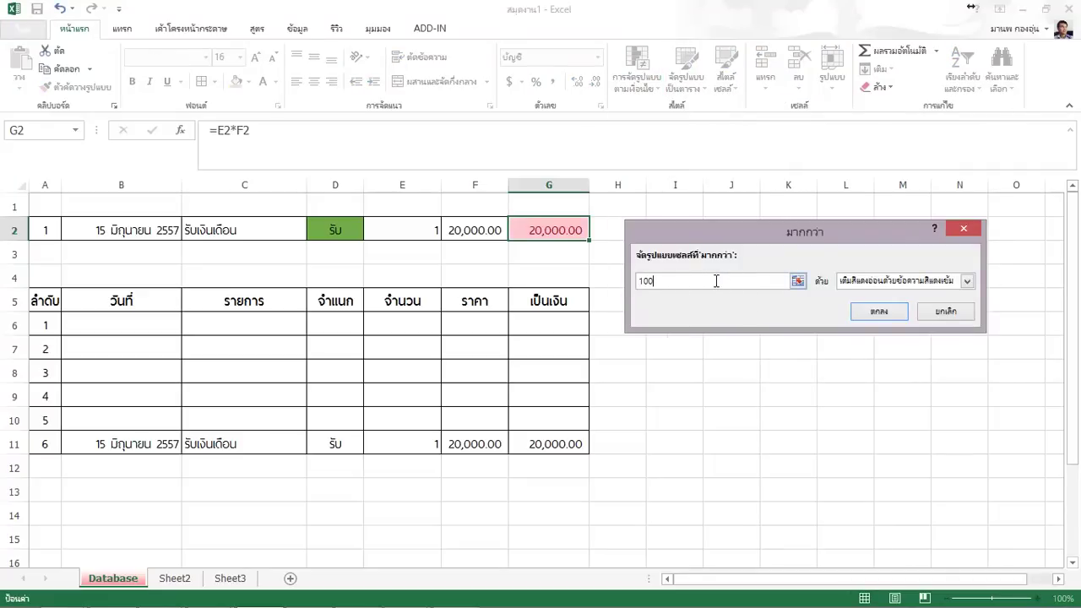
text(00)
click(942, 284)
click(889, 381)
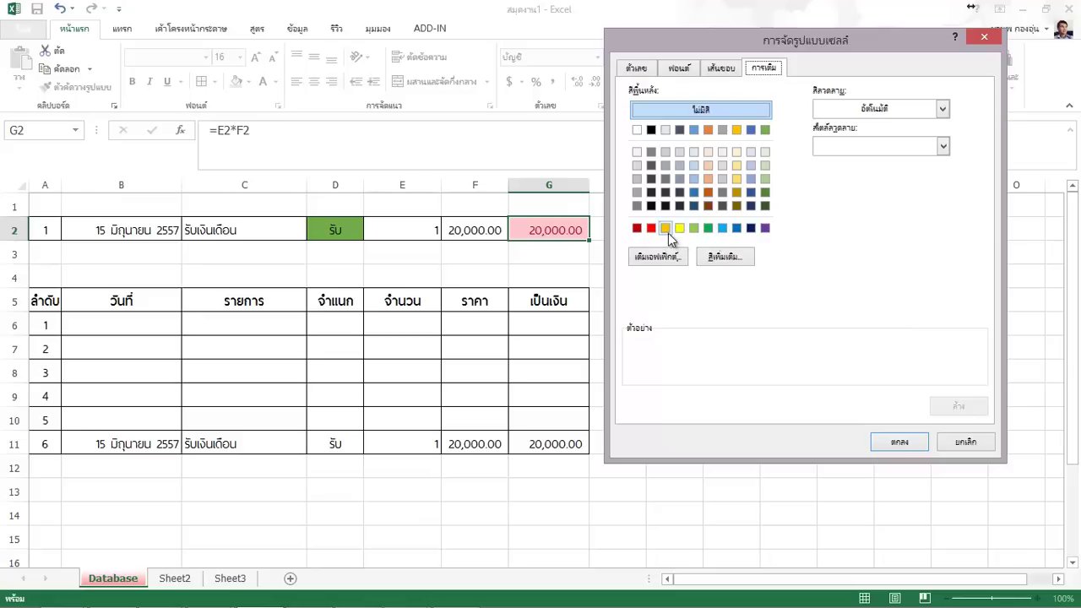
click(737, 167)
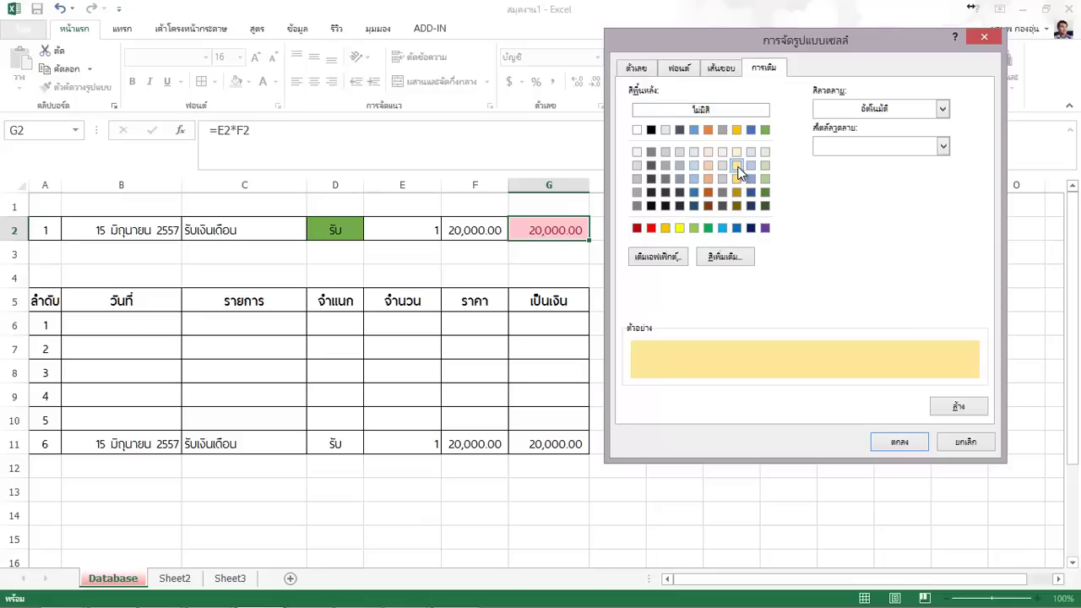
click(902, 442)
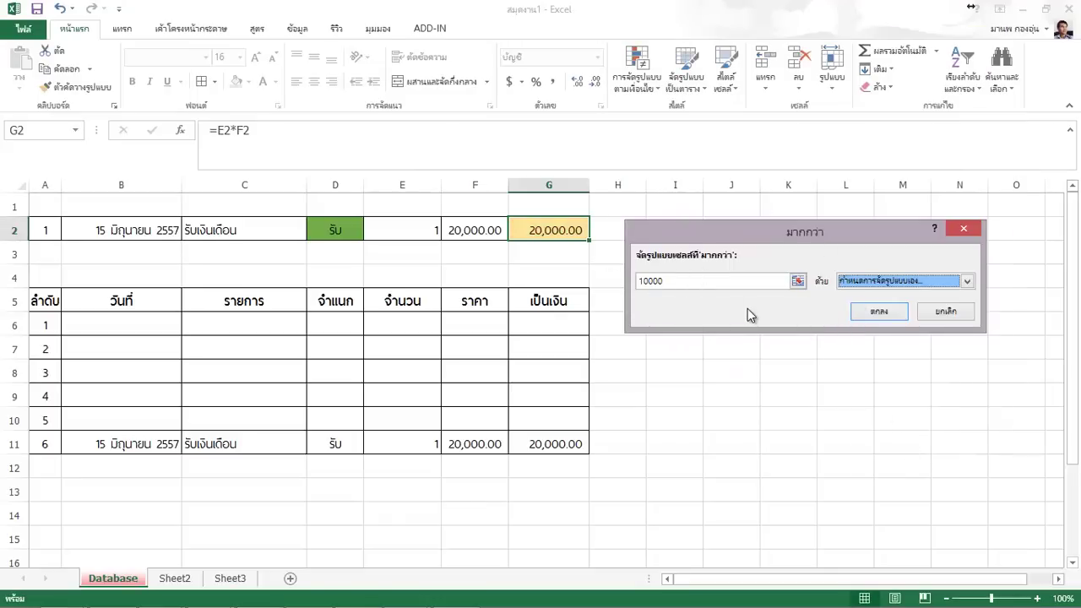
drag(669, 280, 635, 280)
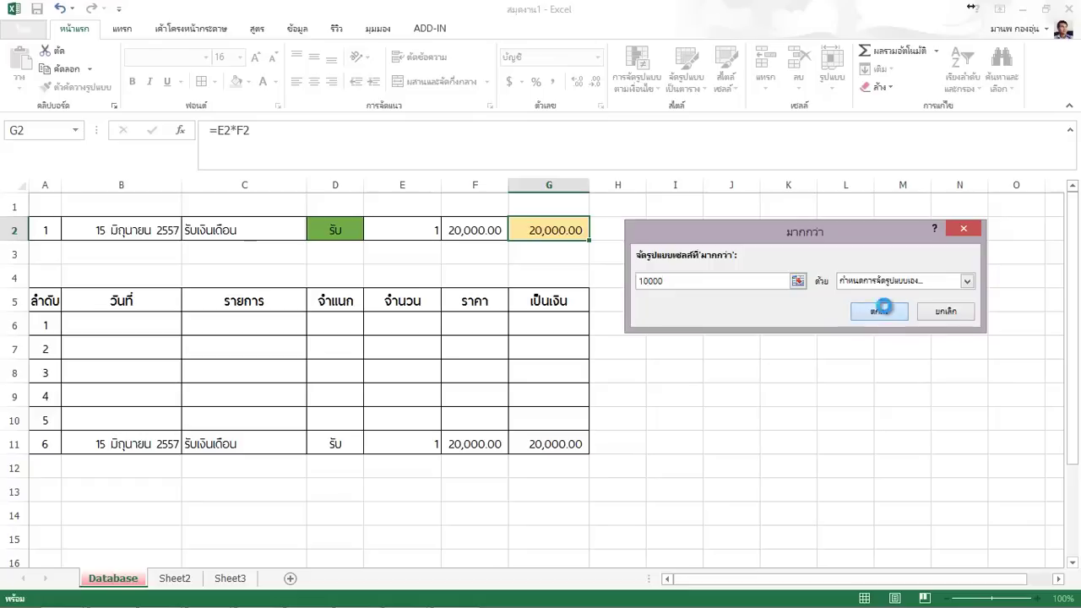
click(882, 308)
click(736, 253)
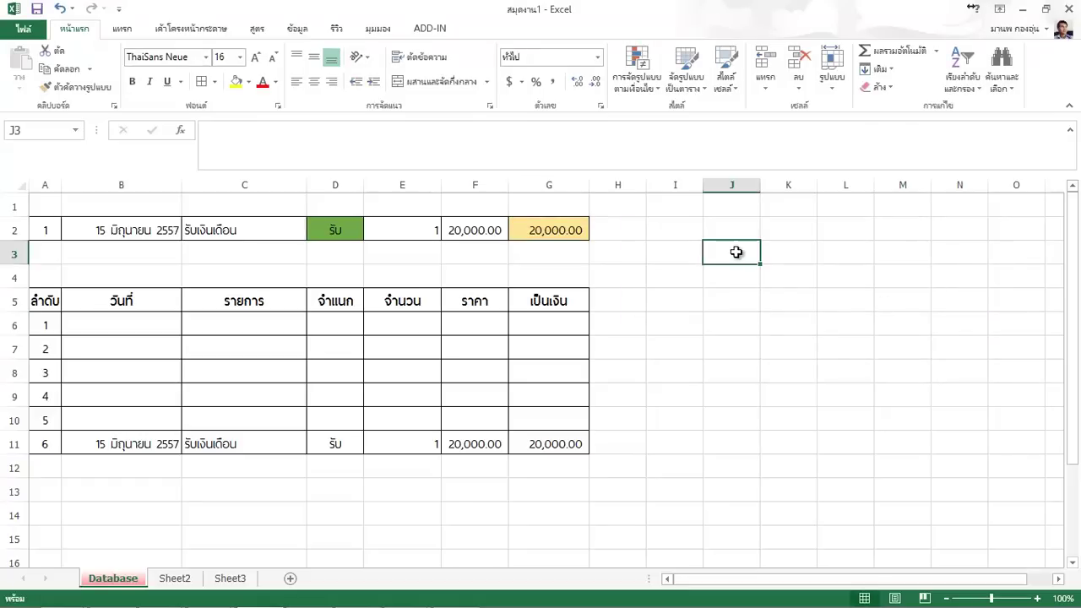